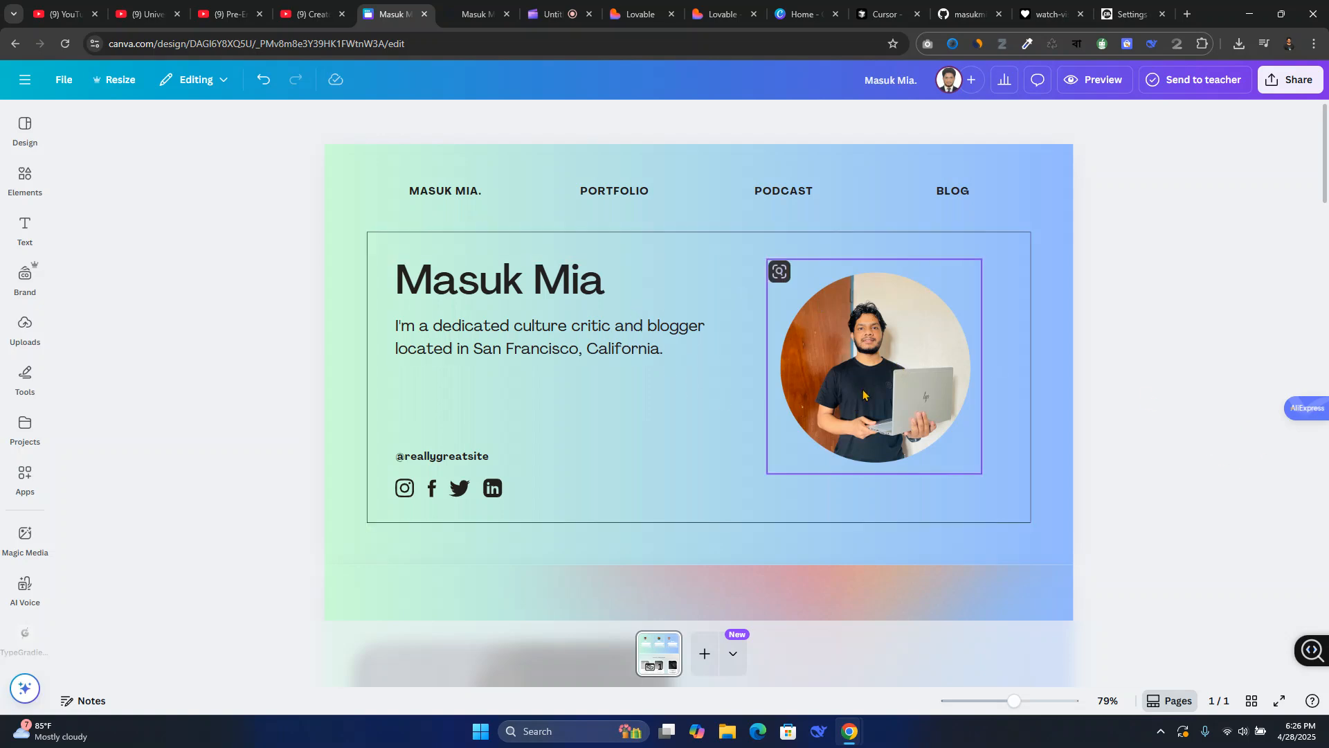
Apply the headset hero page of the Sales Product Website template to the blank section below Blogs.
{"action": "left_click", "coordinate": [25, 128]}
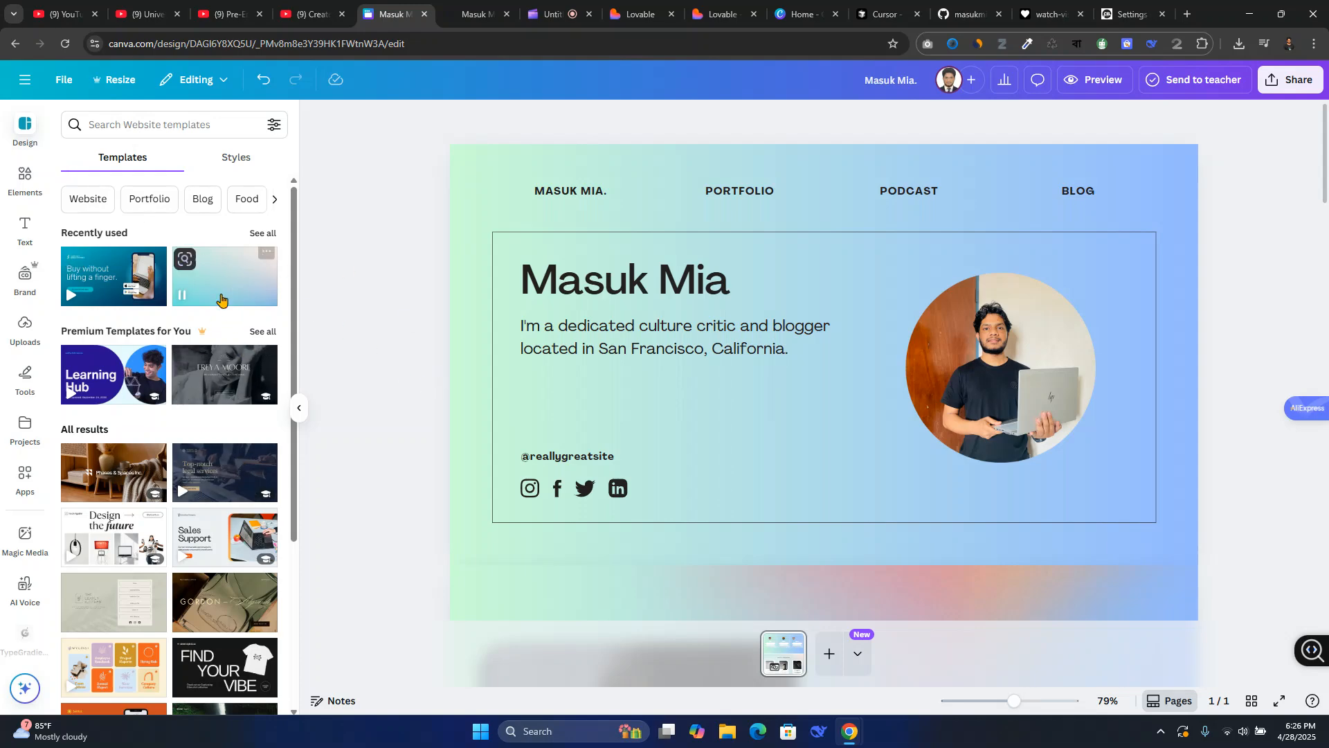
{"action": "scroll", "coordinate": [971, 456], "scroll_direction": "down", "scroll_amount": 2}
{"action": "scroll", "coordinate": [923, 439], "scroll_direction": "down", "scroll_amount": 12}
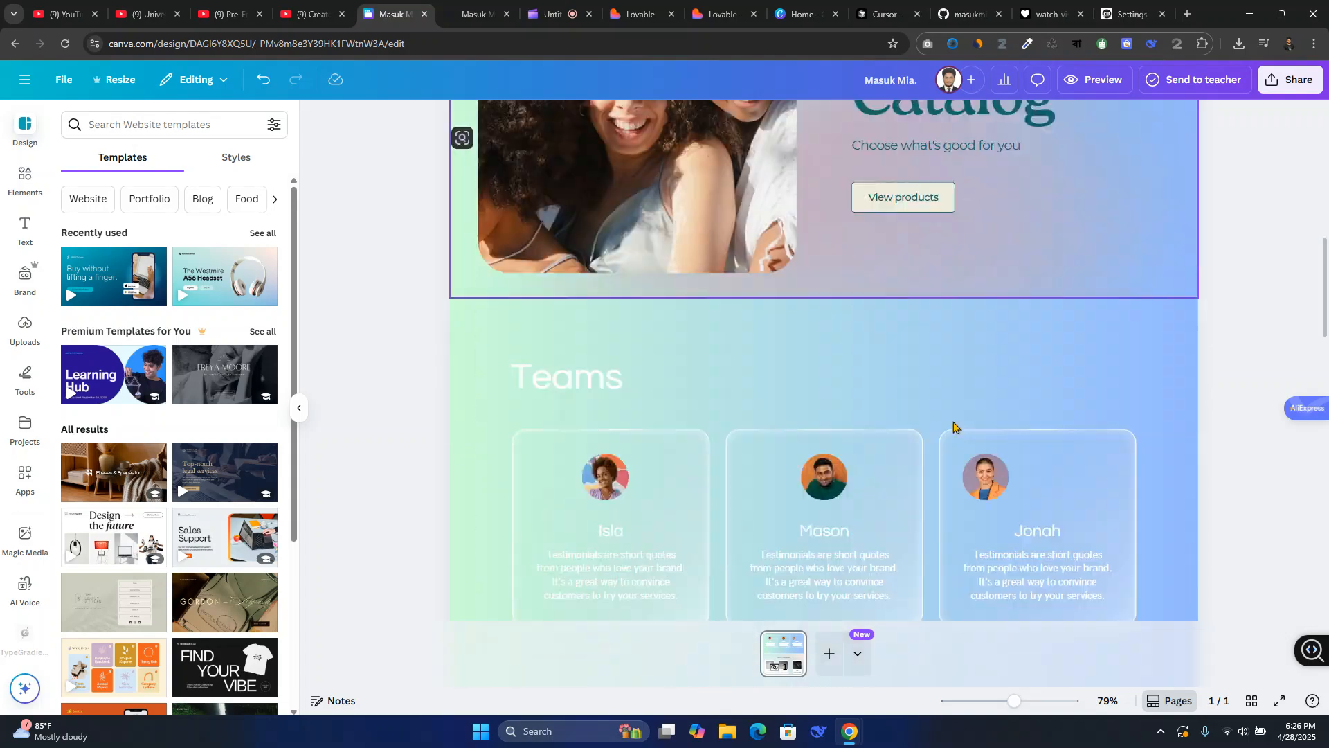
{"action": "scroll", "coordinate": [1031, 453], "scroll_direction": "down", "scroll_amount": 8}
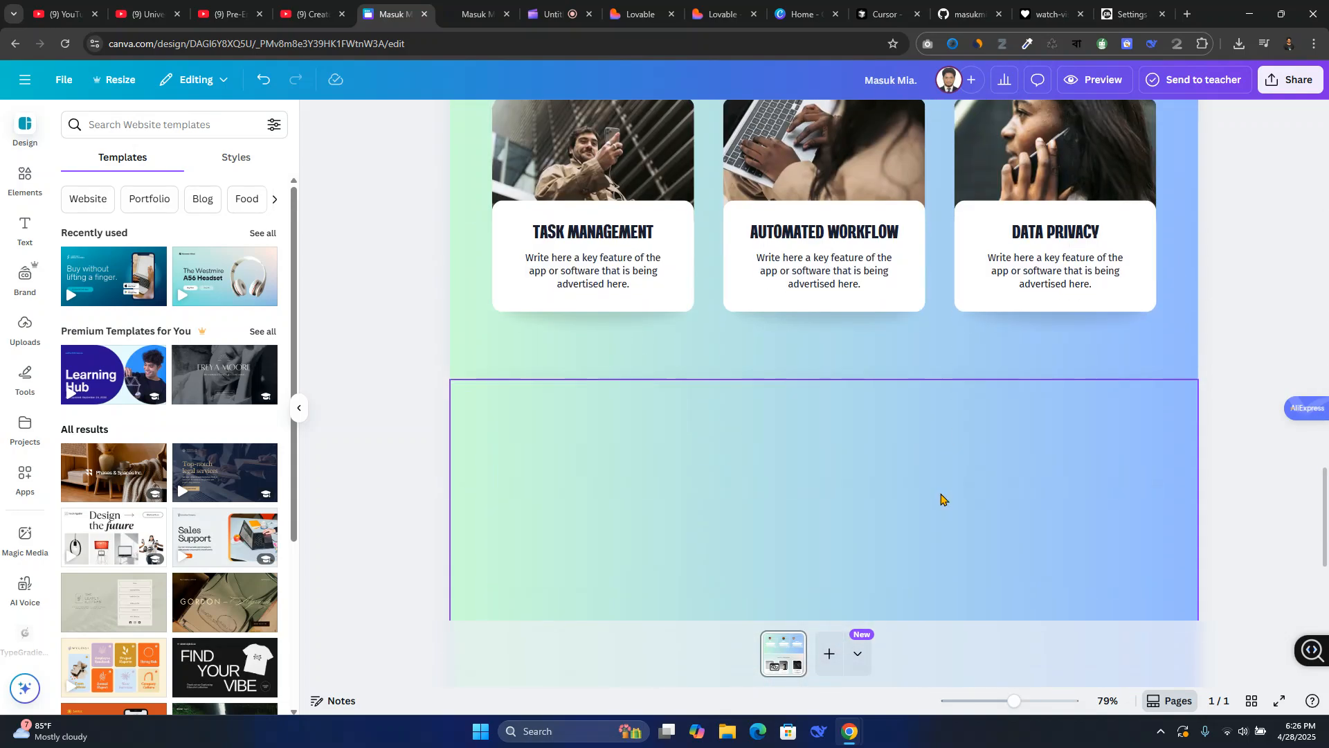
{"action": "scroll", "coordinate": [944, 498], "scroll_direction": "up", "scroll_amount": 4}
{"action": "scroll", "coordinate": [1060, 473], "scroll_direction": "down", "scroll_amount": 4}
{"action": "scroll", "coordinate": [1017, 493], "scroll_direction": "up", "scroll_amount": 1}
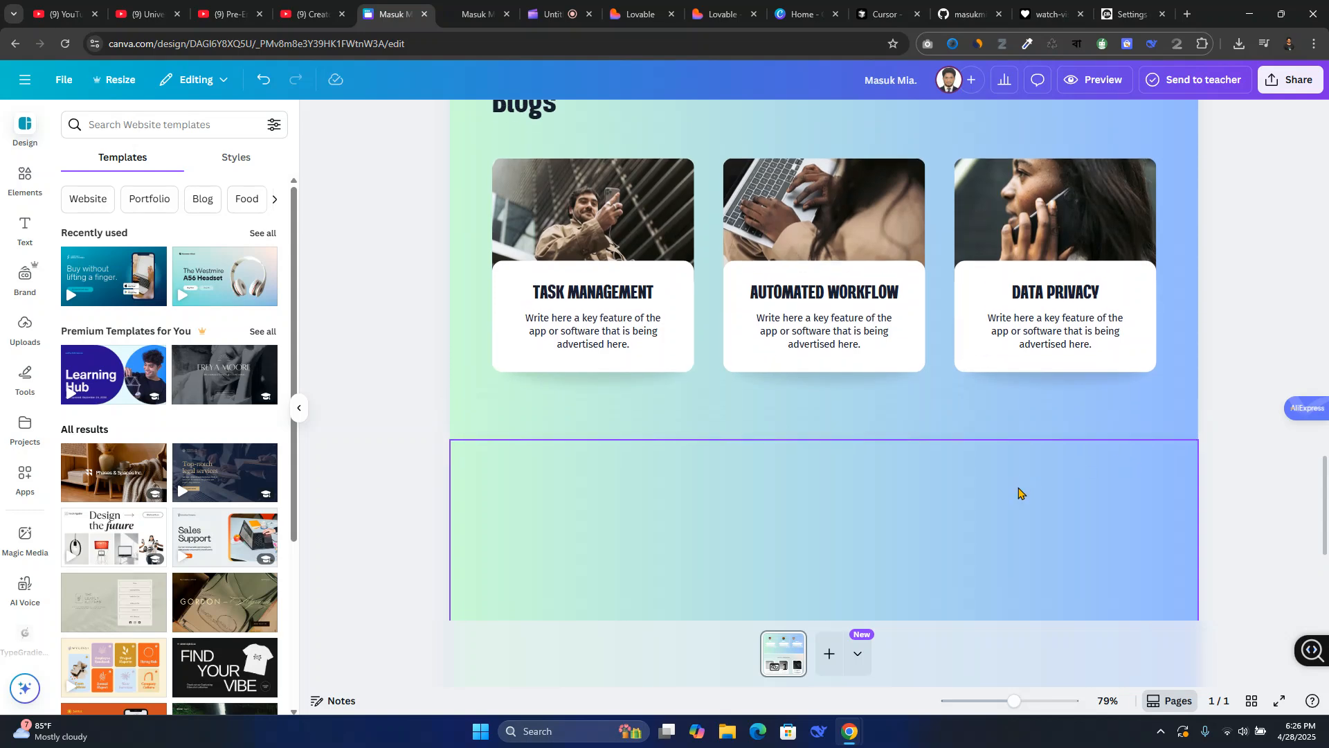
{"action": "scroll", "coordinate": [1149, 506], "scroll_direction": "down", "scroll_amount": 3}
{"action": "scroll", "coordinate": [1320, 529], "scroll_direction": "down", "scroll_amount": 1}
{"action": "scroll", "coordinate": [1321, 534], "scroll_direction": "up", "scroll_amount": 2}
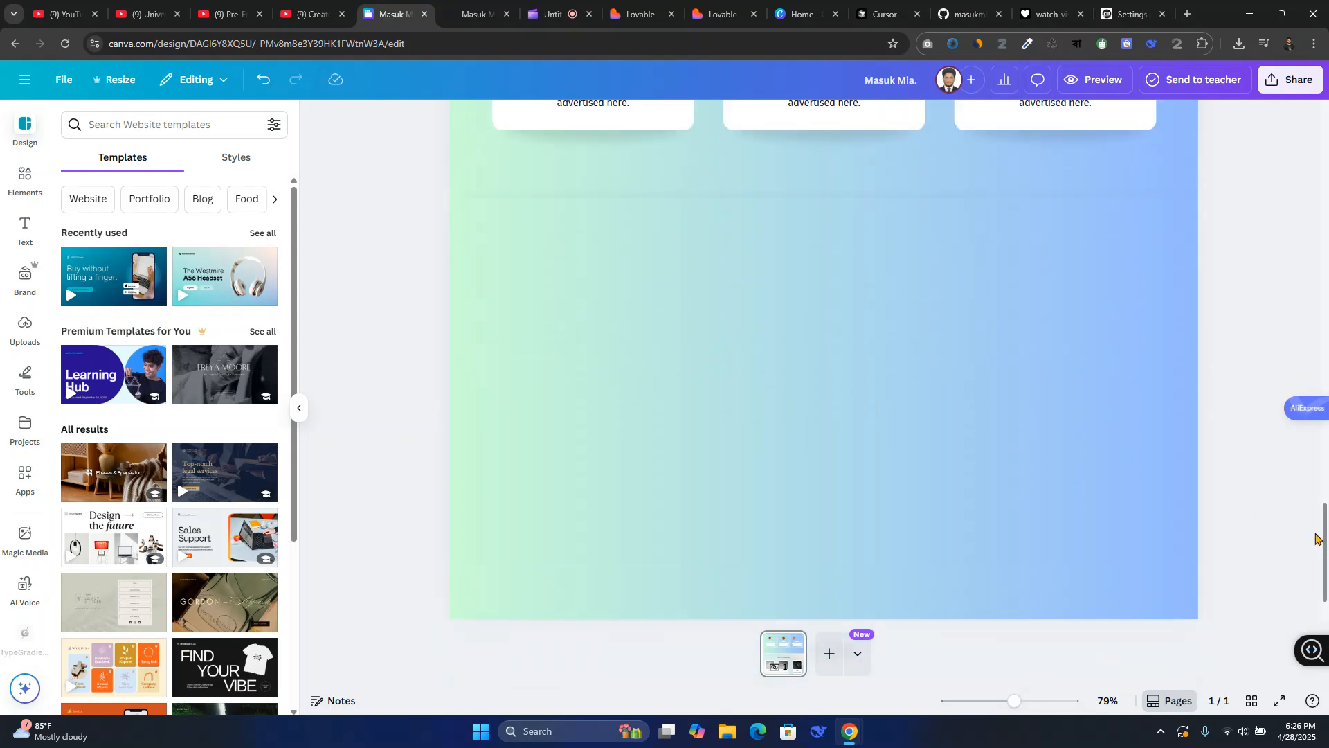
{"action": "left_click", "coordinate": [897, 509]}
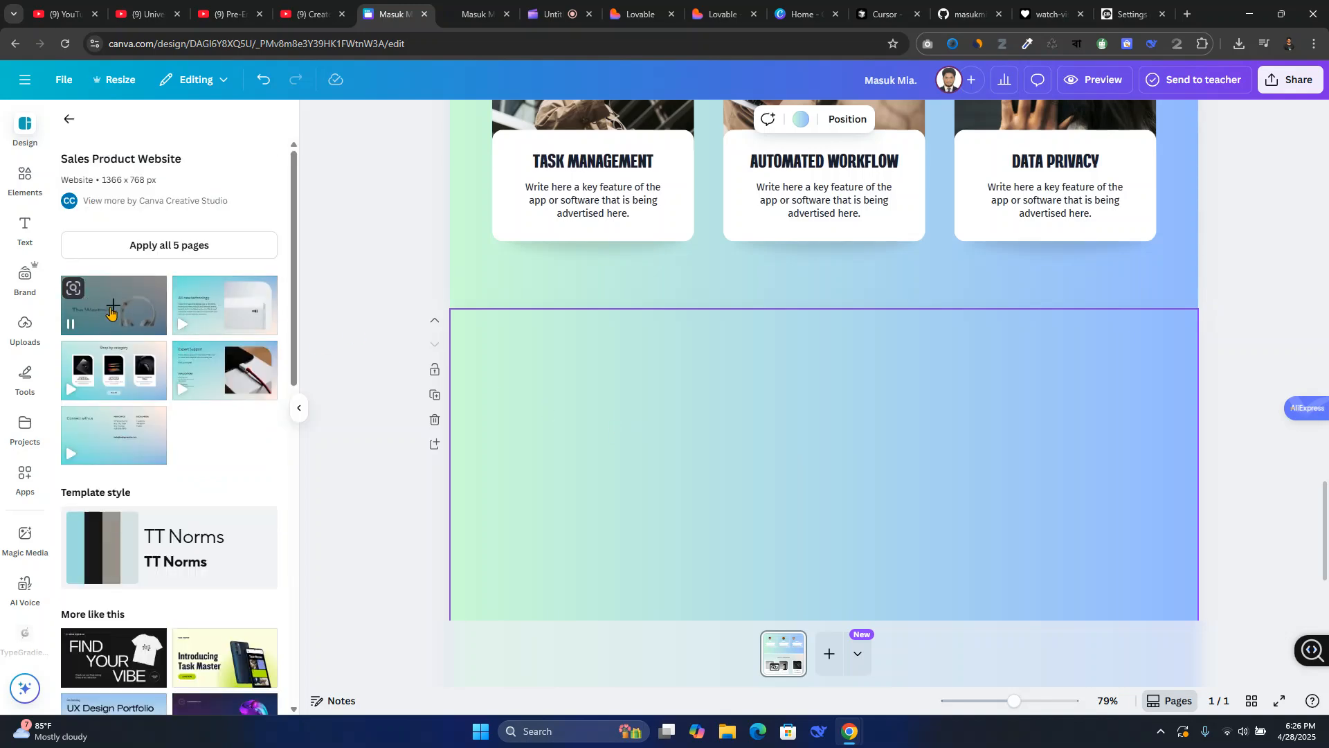
{"action": "scroll", "coordinate": [1246, 526], "scroll_direction": "down", "scroll_amount": 2}
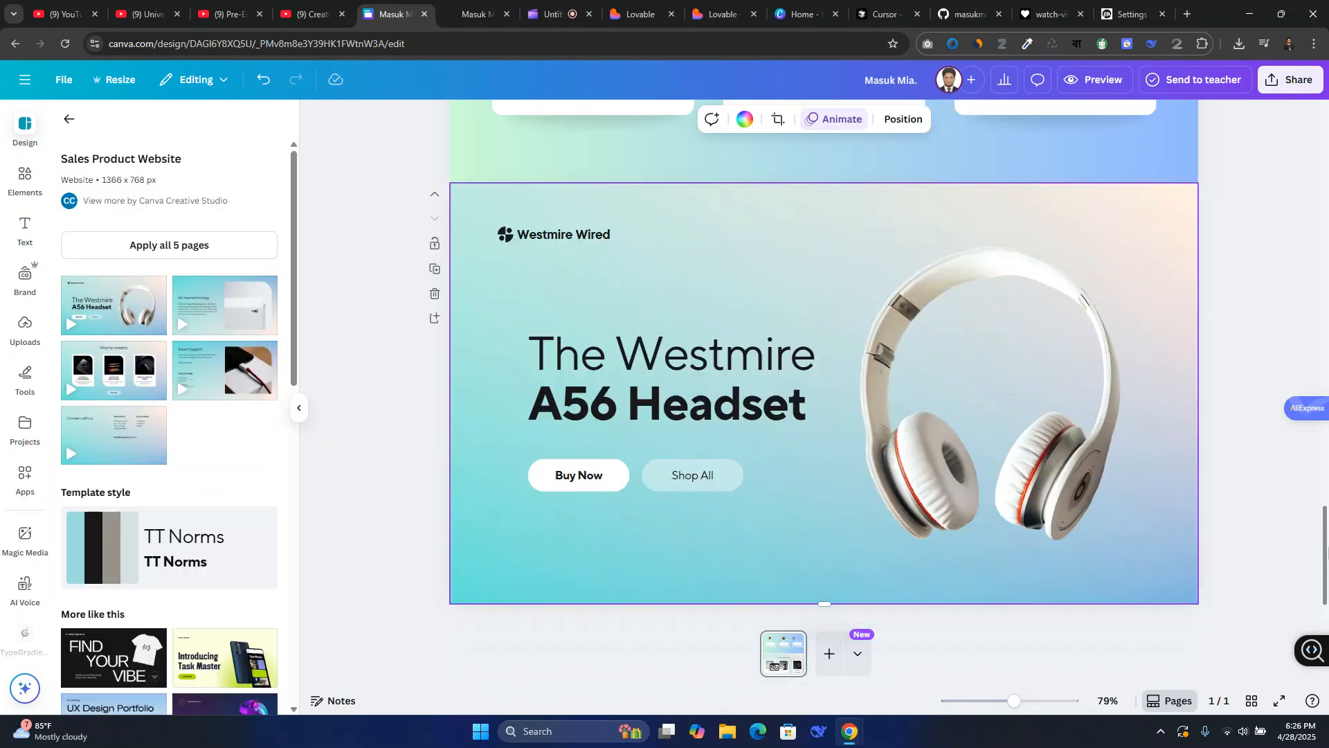
Move the headset section up the page until it sits directly below the Product Catalog section.
{"action": "left_click", "coordinate": [439, 200]}
{"action": "left_click", "coordinate": [432, 200]}
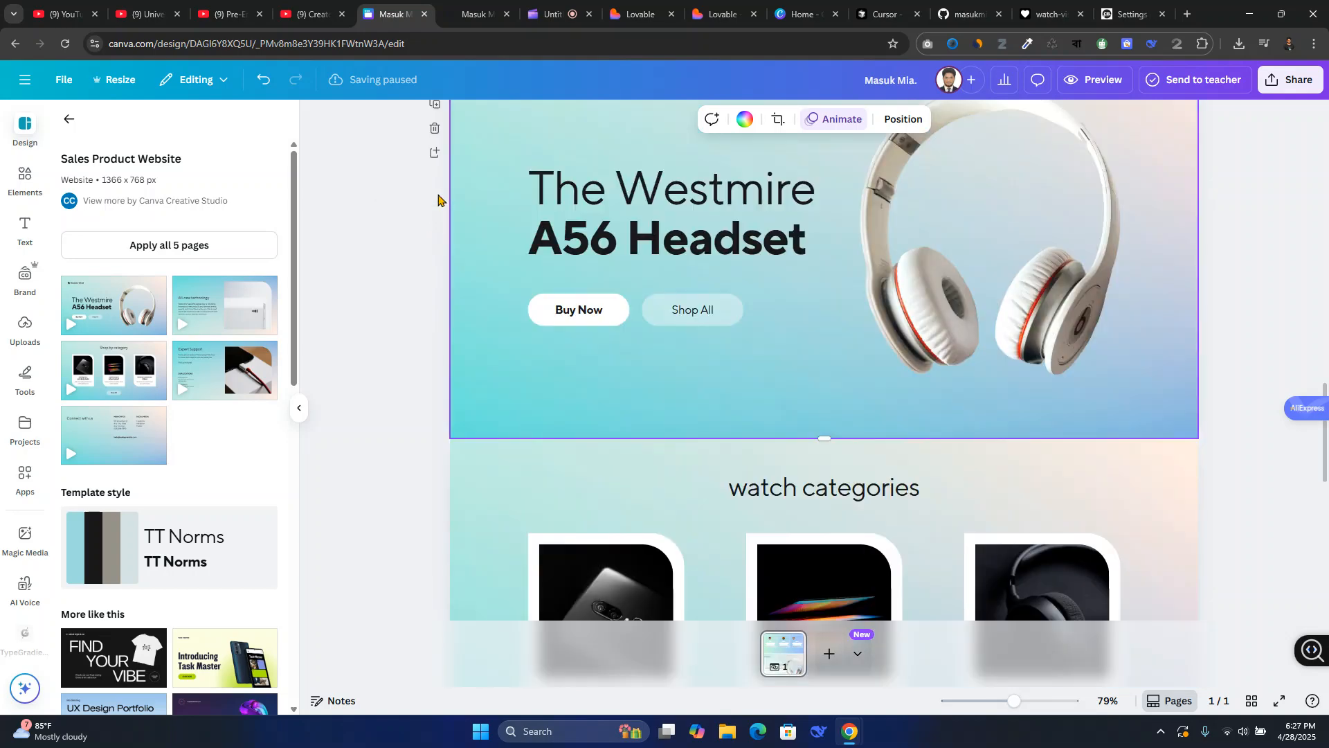
{"action": "left_click", "coordinate": [432, 200]}
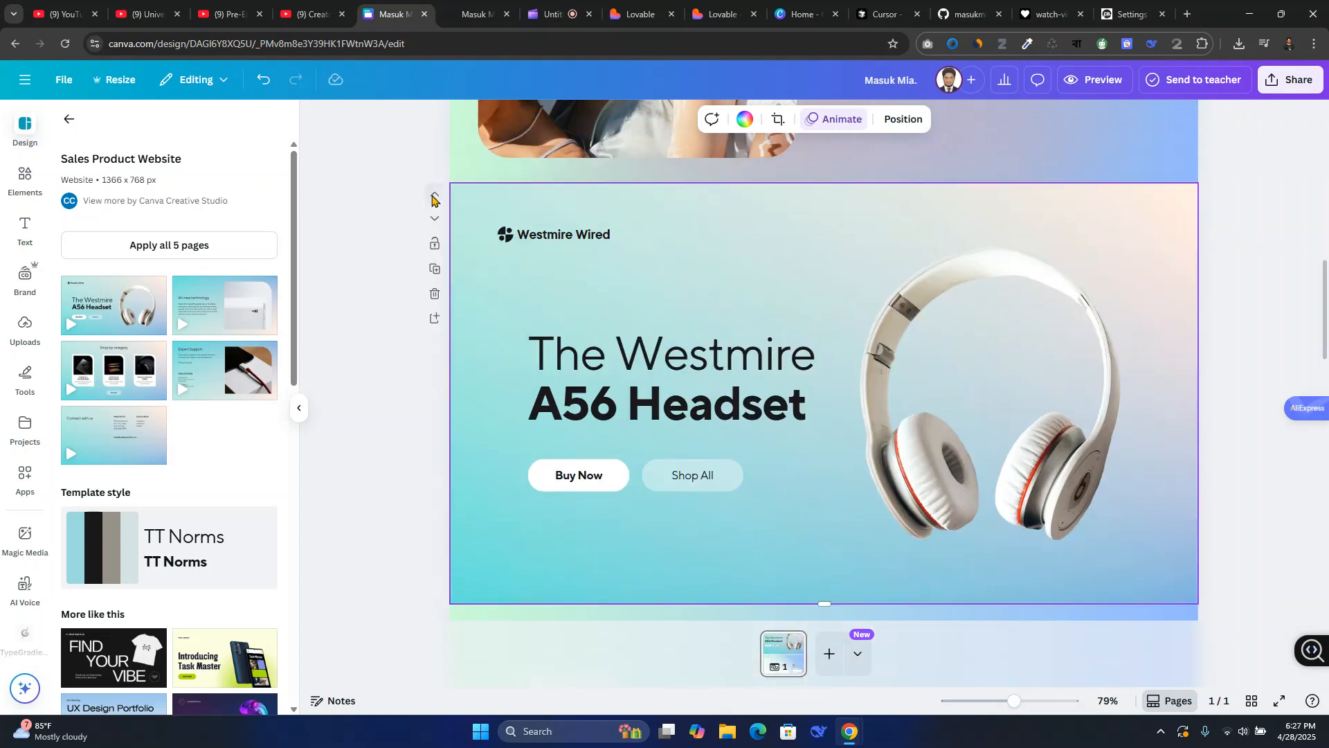
Delete the Product Catalog section above the headset section.
{"action": "scroll", "coordinate": [834, 359], "scroll_direction": "up", "scroll_amount": 7}
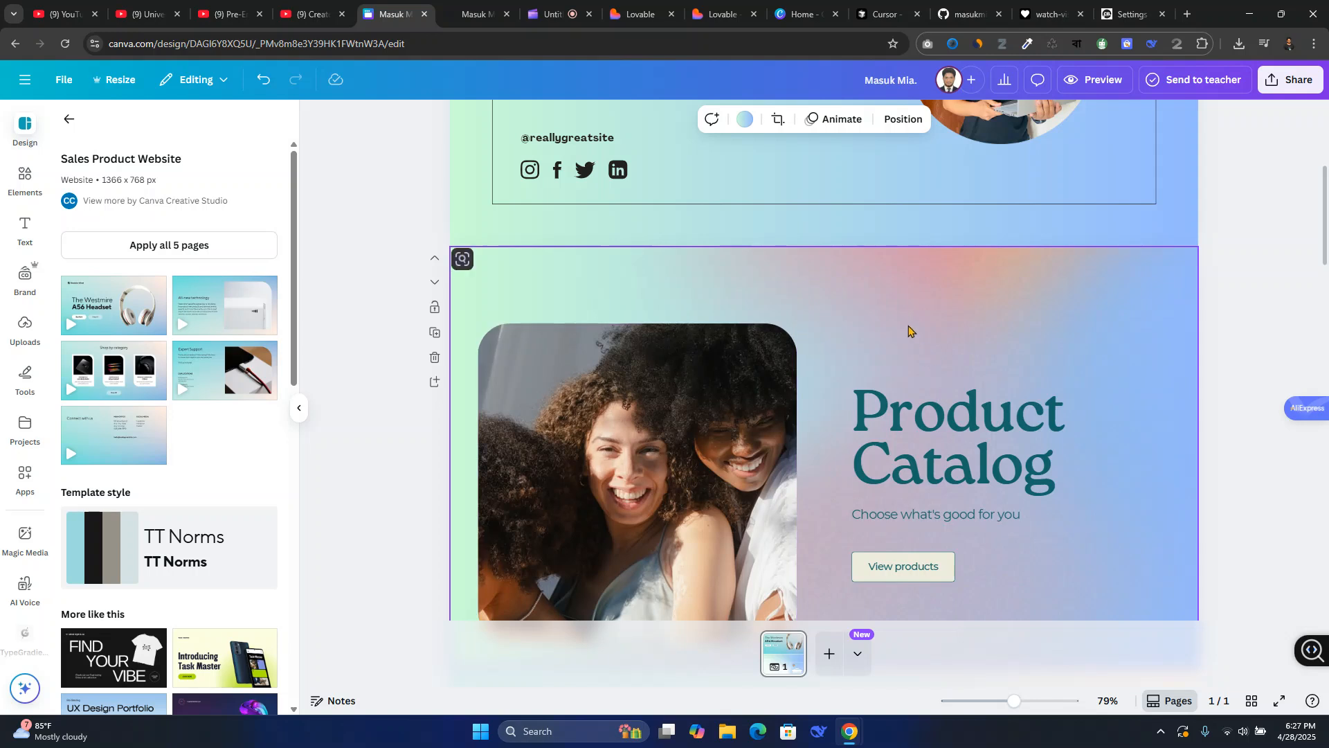
{"action": "scroll", "coordinate": [1217, 439], "scroll_direction": "down", "scroll_amount": 2}
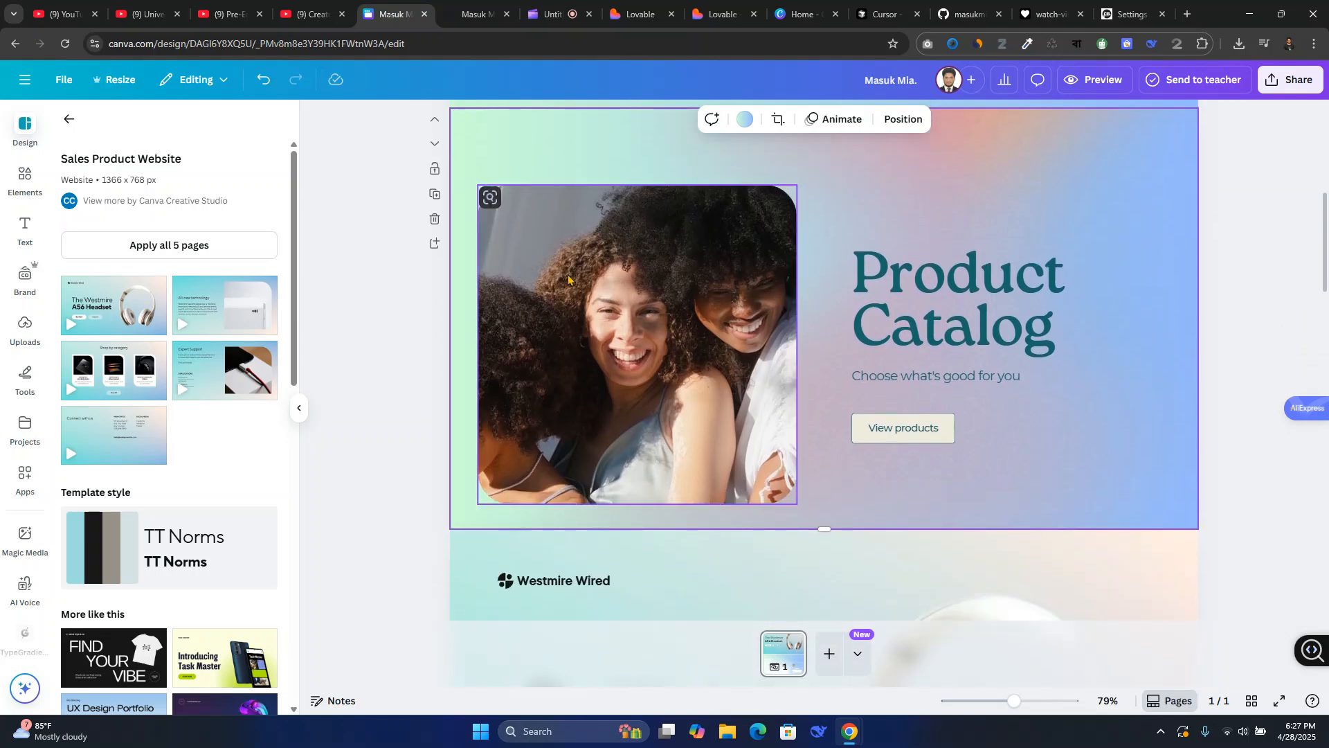
{"action": "left_click", "coordinate": [436, 222]}
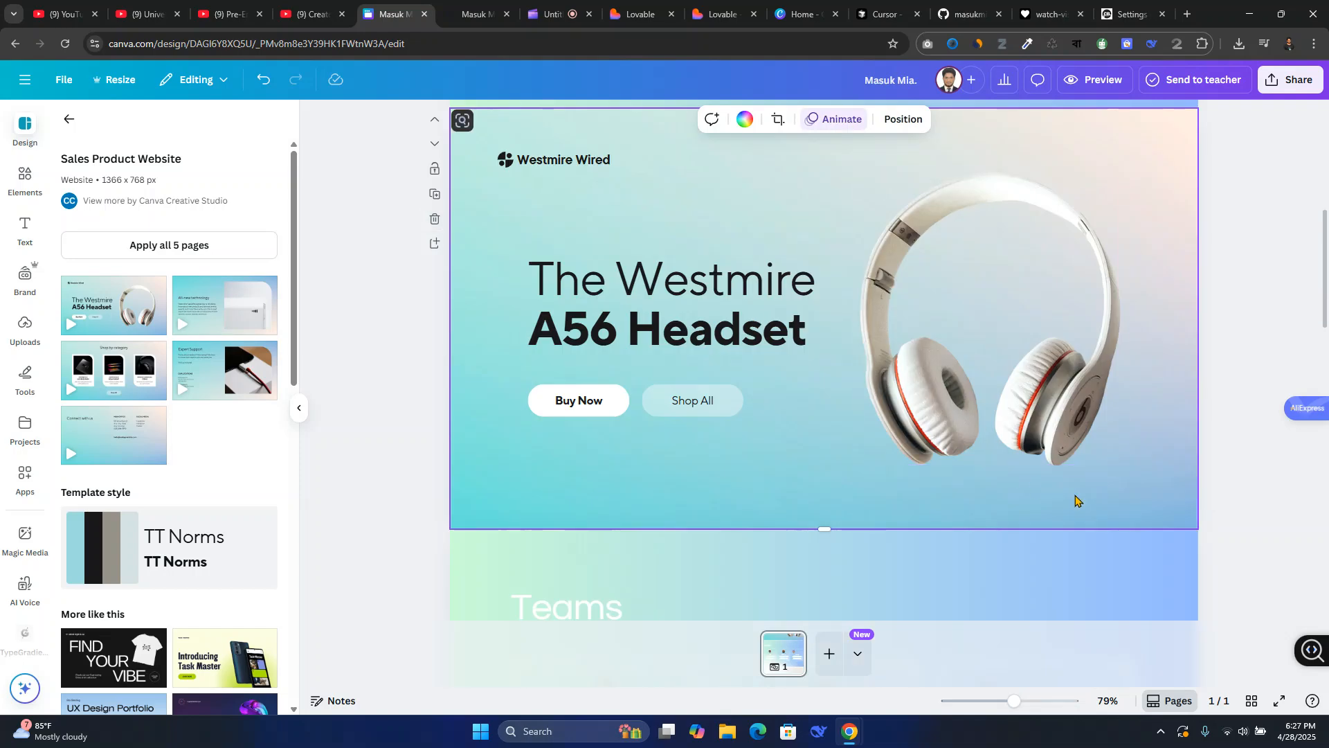
{"action": "scroll", "coordinate": [1080, 500], "scroll_direction": "up", "scroll_amount": 4}
{"action": "scroll", "coordinate": [1094, 508], "scroll_direction": "up", "scroll_amount": 2}
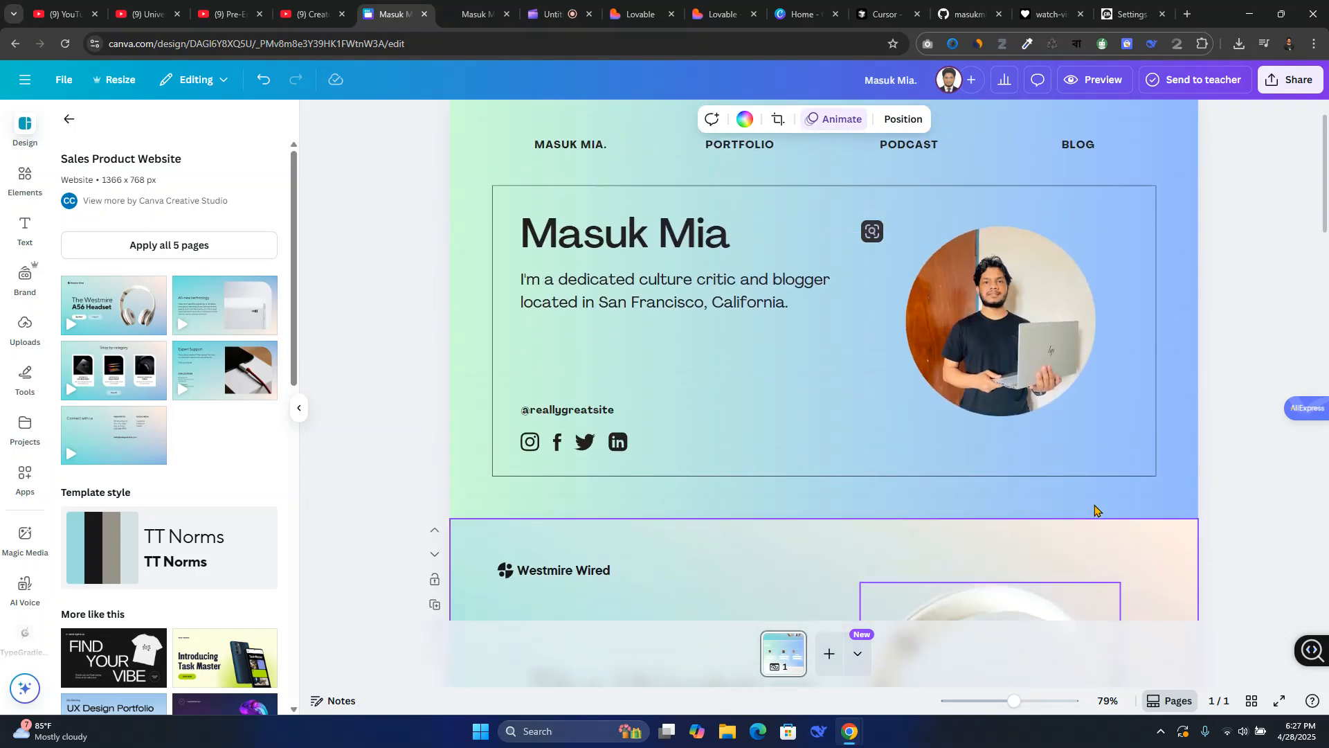
{"action": "left_click", "coordinate": [1002, 333]}
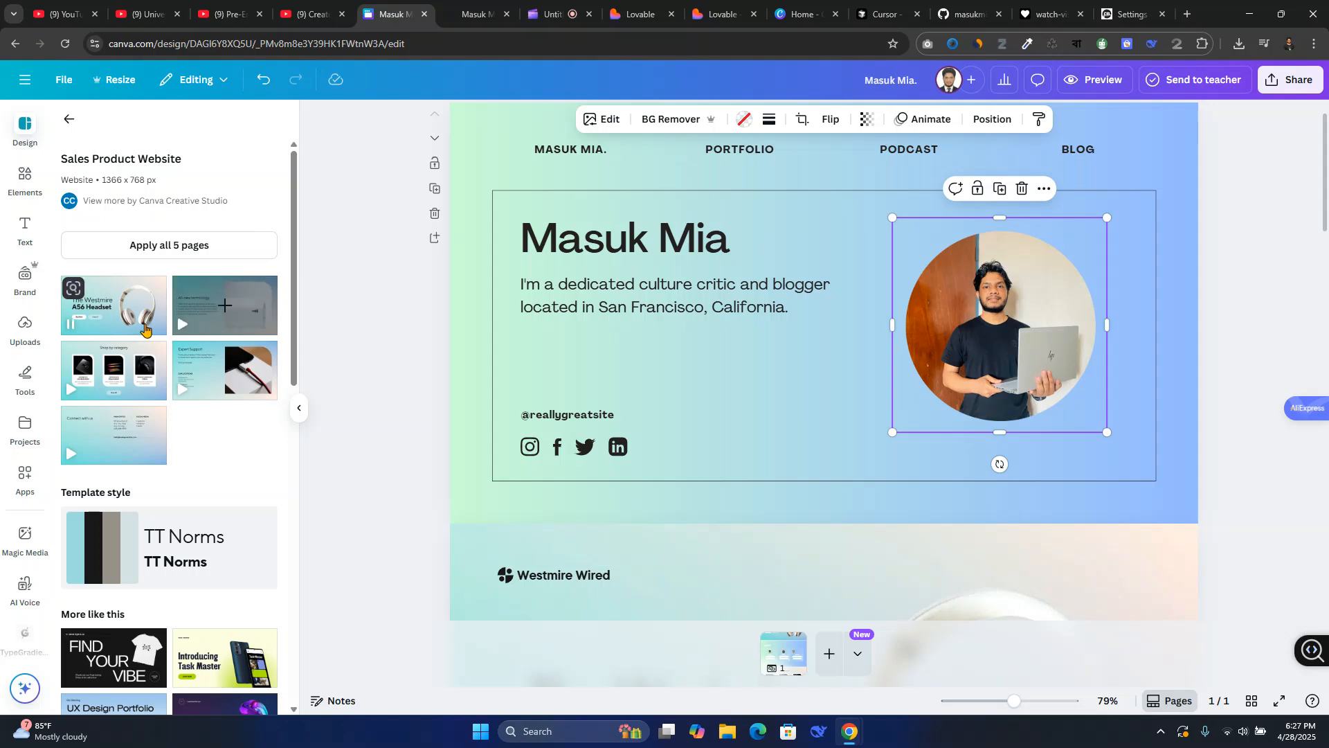
{"action": "left_click", "coordinate": [665, 567]}
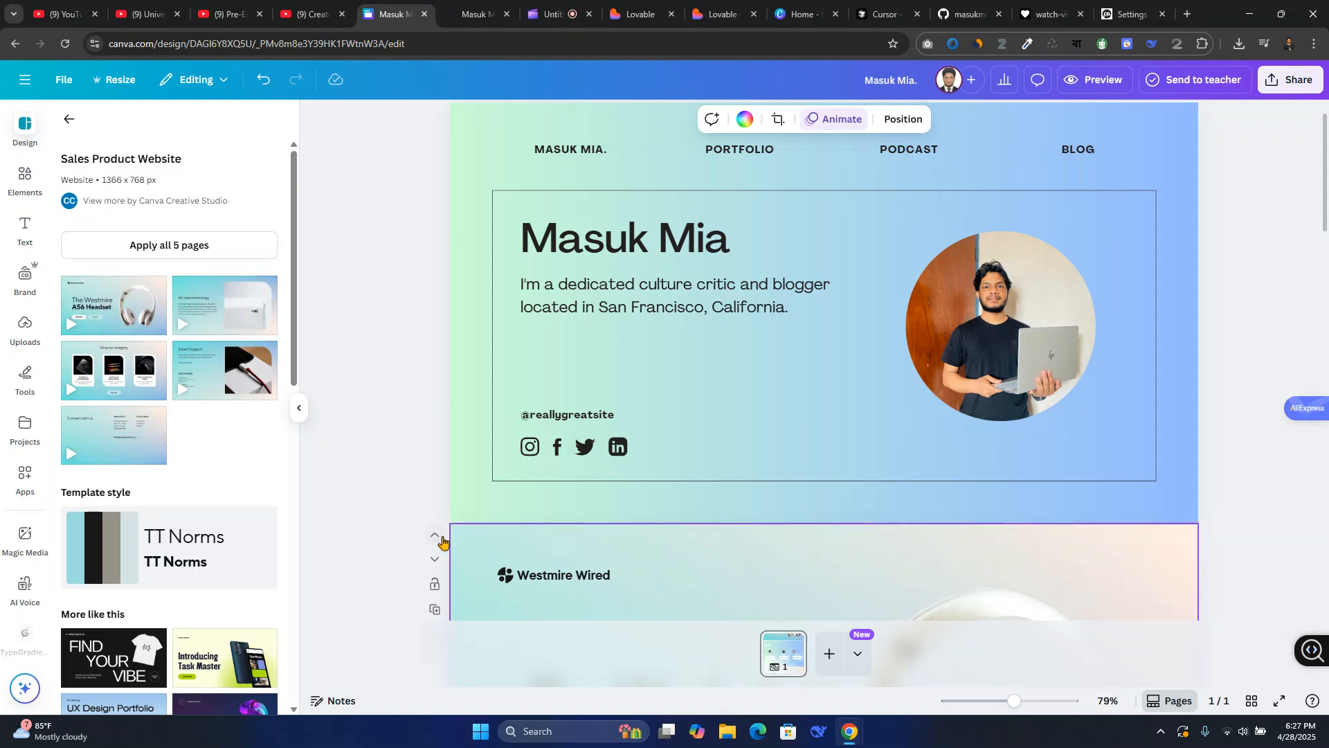
{"action": "left_click", "coordinate": [435, 535]}
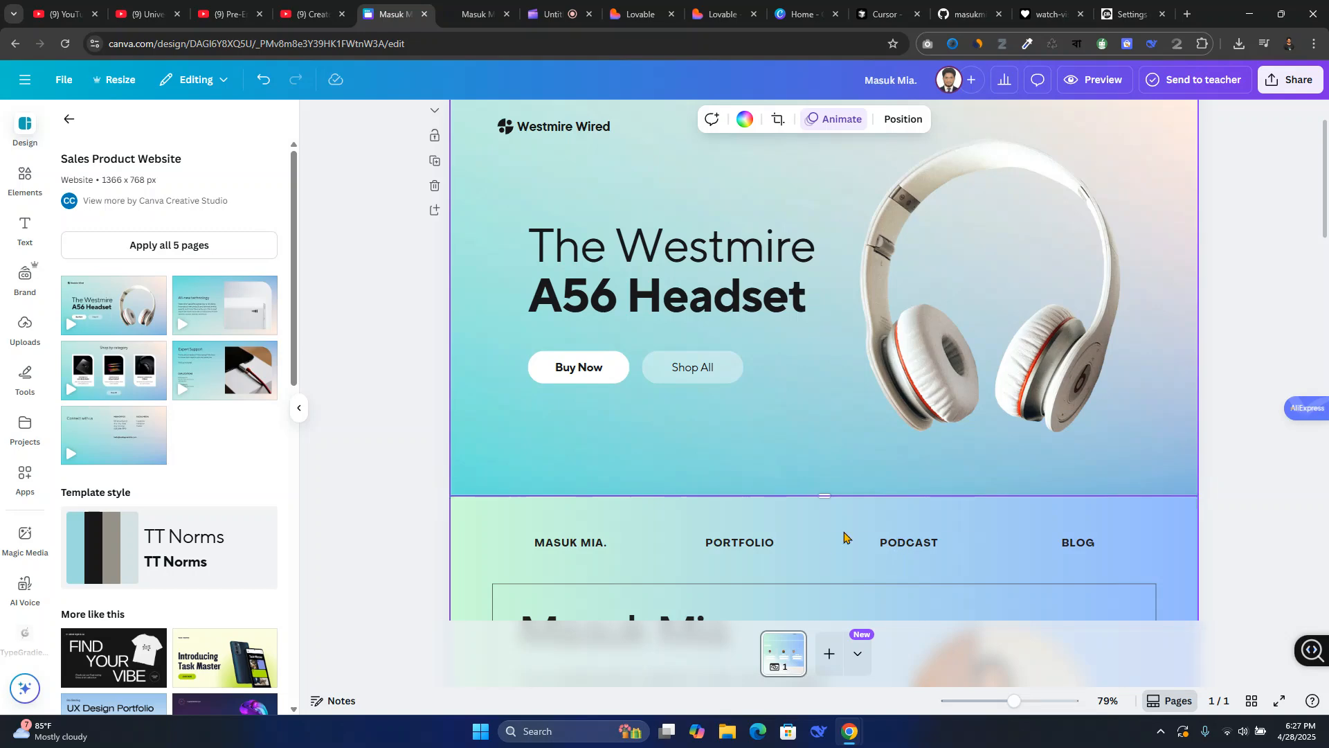
{"action": "left_click", "coordinate": [435, 111]}
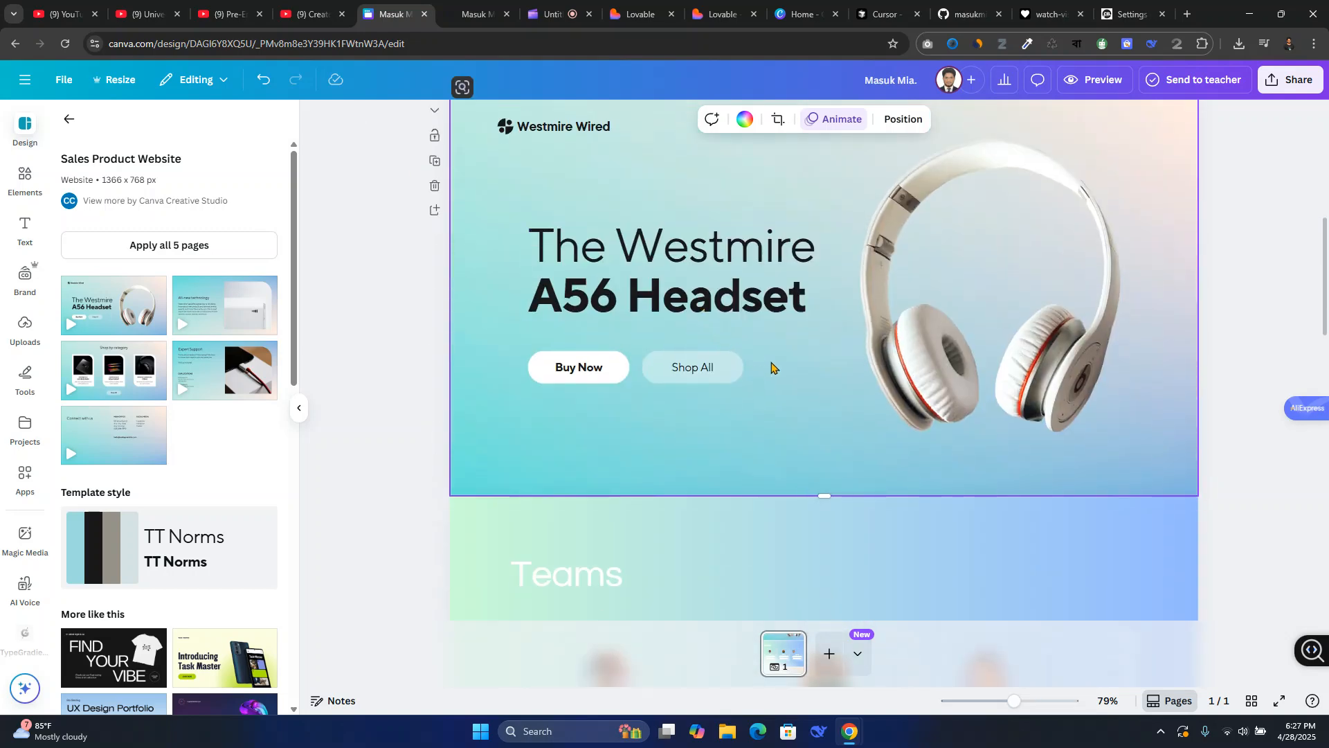
Delete the Westmire Wired text and its logo icon from the headset section.
{"action": "scroll", "coordinate": [888, 443], "scroll_direction": "up", "scroll_amount": 5}
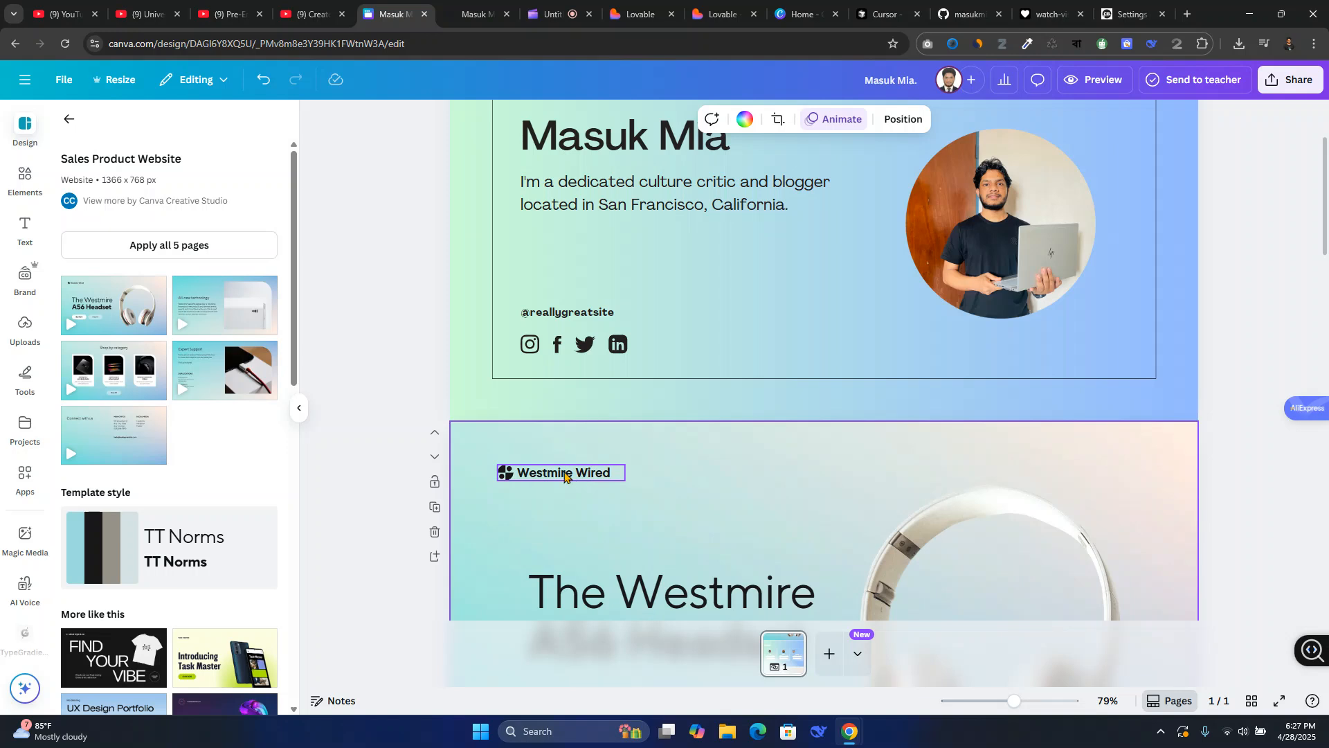
{"action": "left_click", "coordinate": [565, 475]}
{"action": "left_click", "coordinate": [630, 436]}
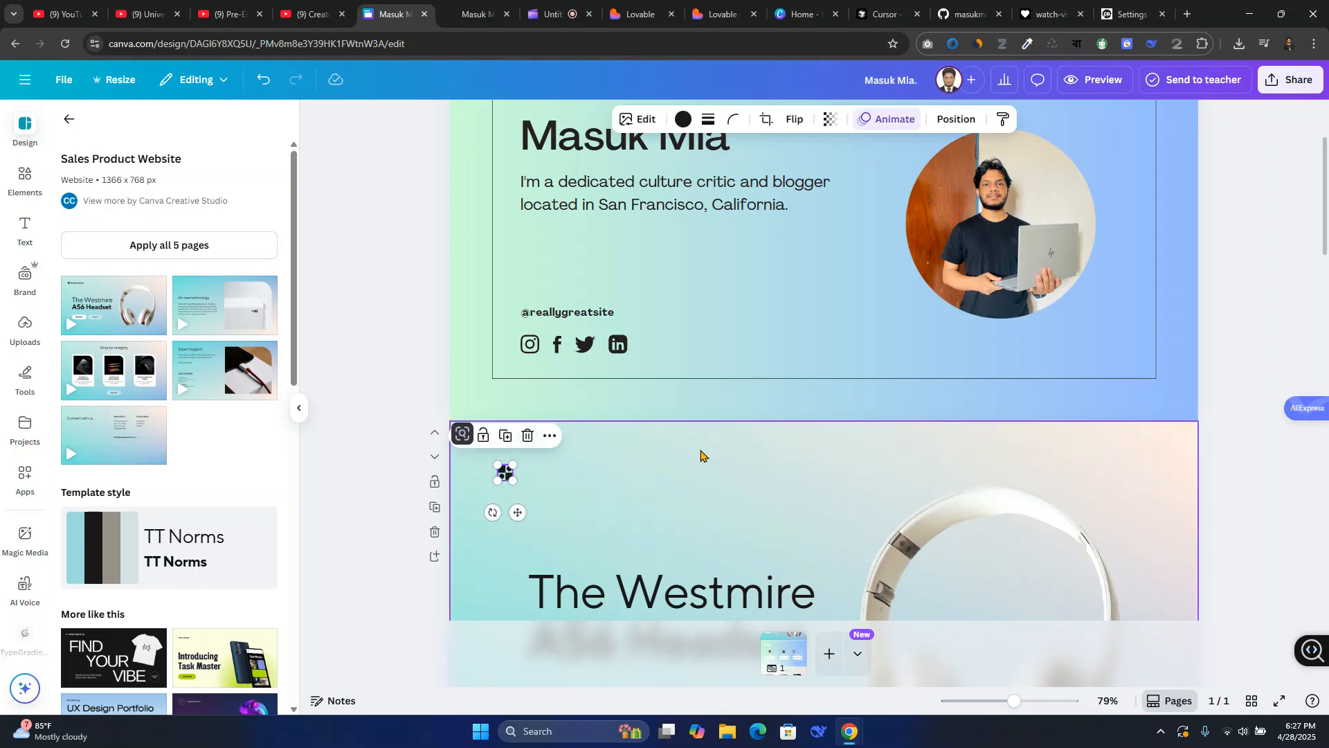
{"action": "left_click", "coordinate": [527, 435]}
Search the elements for "watch" and replace the circular portrait in the header section with the silver chronograph watch photo.
{"action": "scroll", "coordinate": [881, 445], "scroll_direction": "up", "scroll_amount": 2}
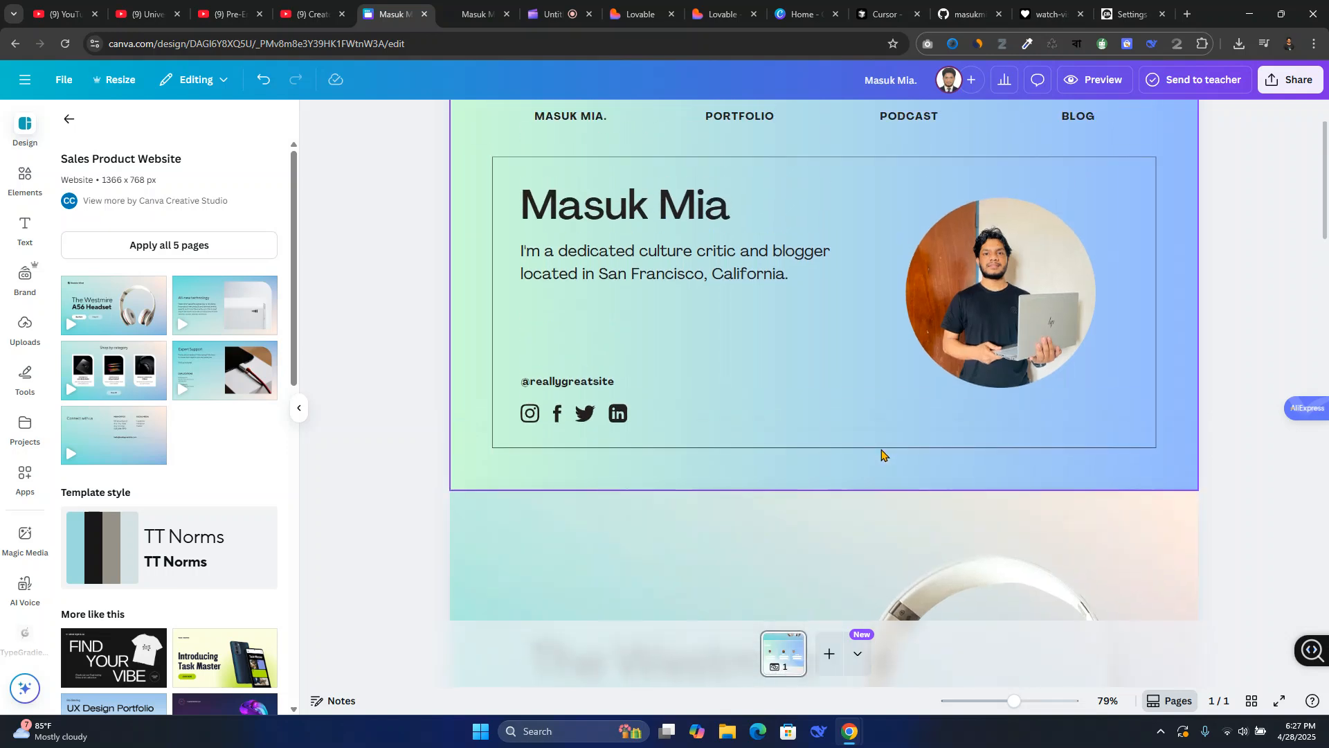
{"action": "left_click", "coordinate": [985, 365]}
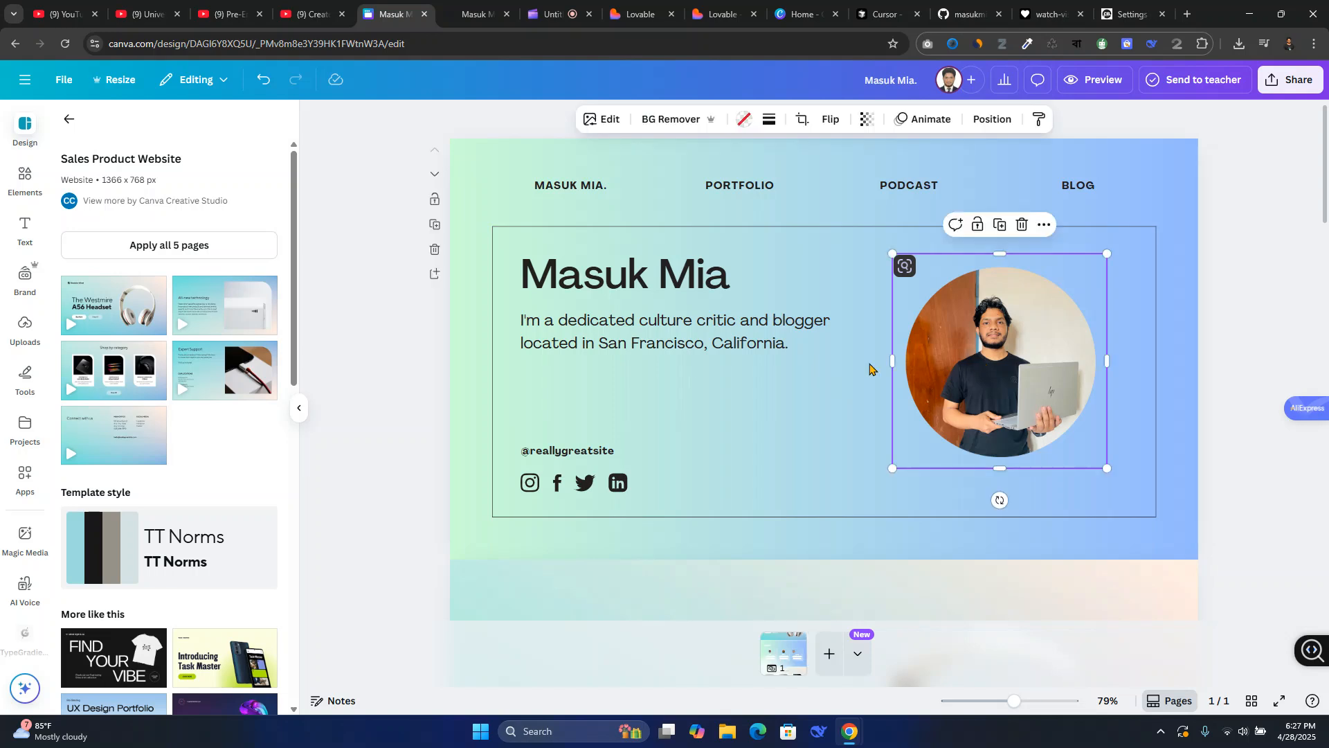
{"action": "left_click", "coordinate": [25, 176]}
{"action": "left_click", "coordinate": [125, 126]}
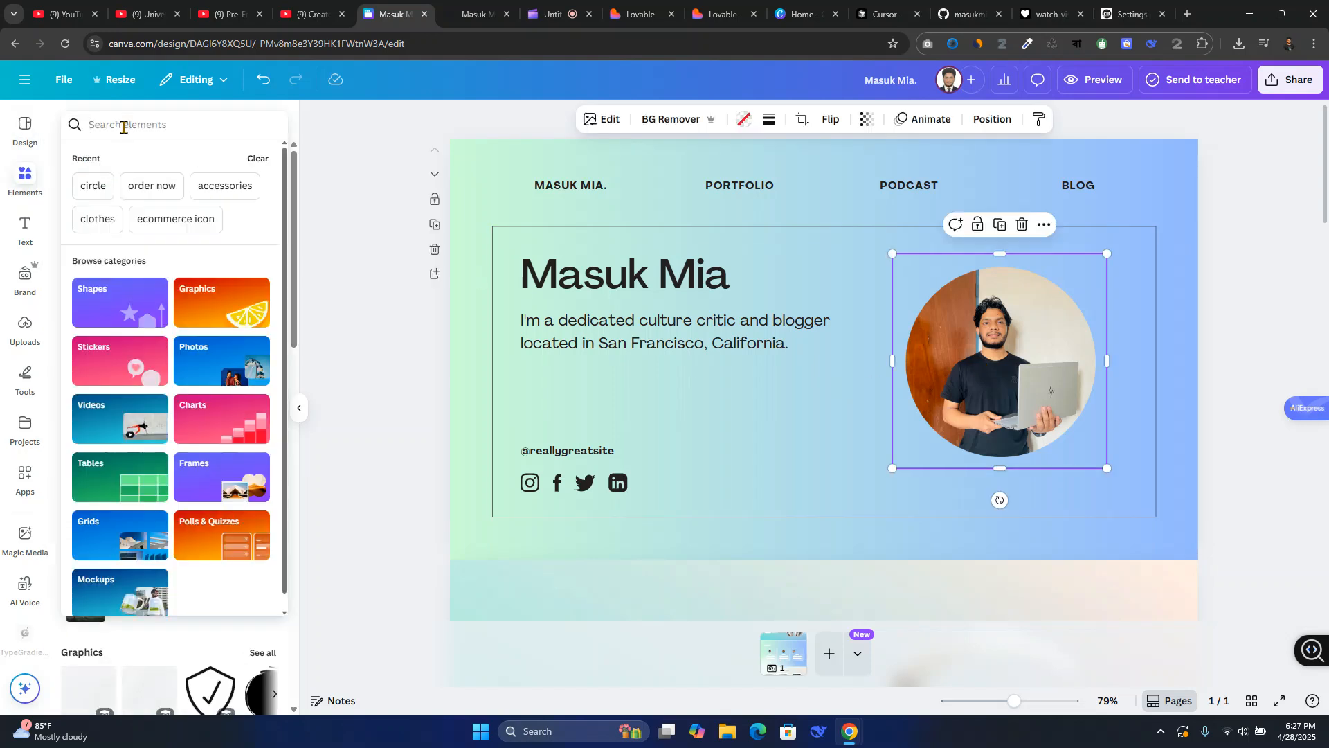
{"action": "type", "text": "watc"}
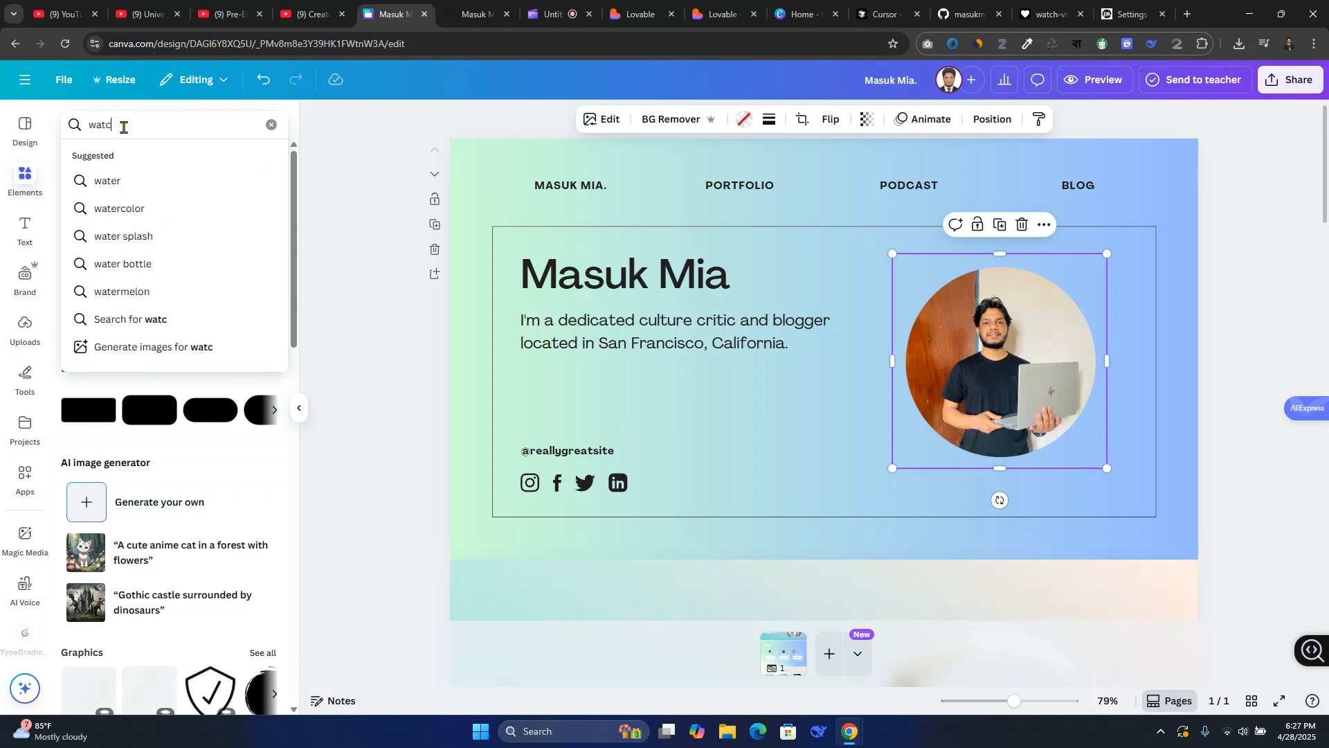
{"action": "left_click", "coordinate": [216, 183]}
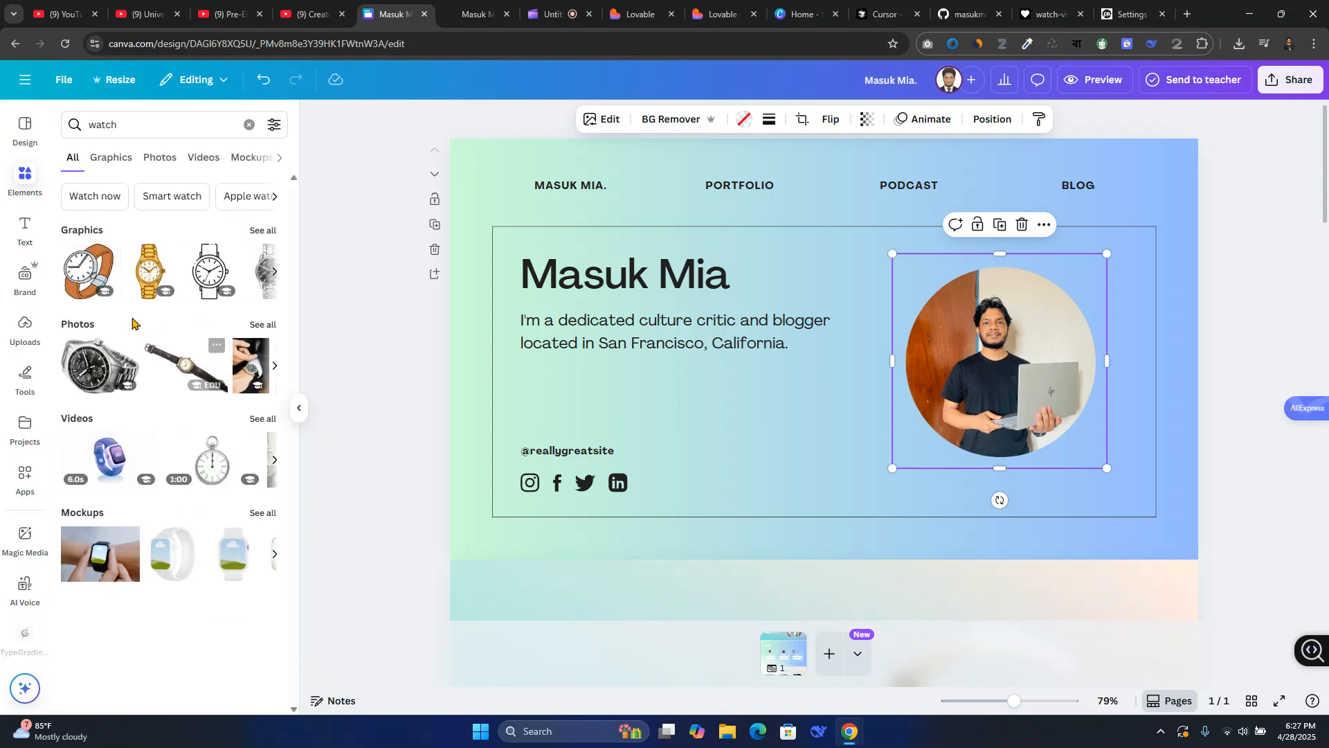
{"action": "left_click", "coordinate": [97, 365]}
{"action": "left_click_drag", "start_coordinate": [728, 367], "coordinate": [990, 374]}
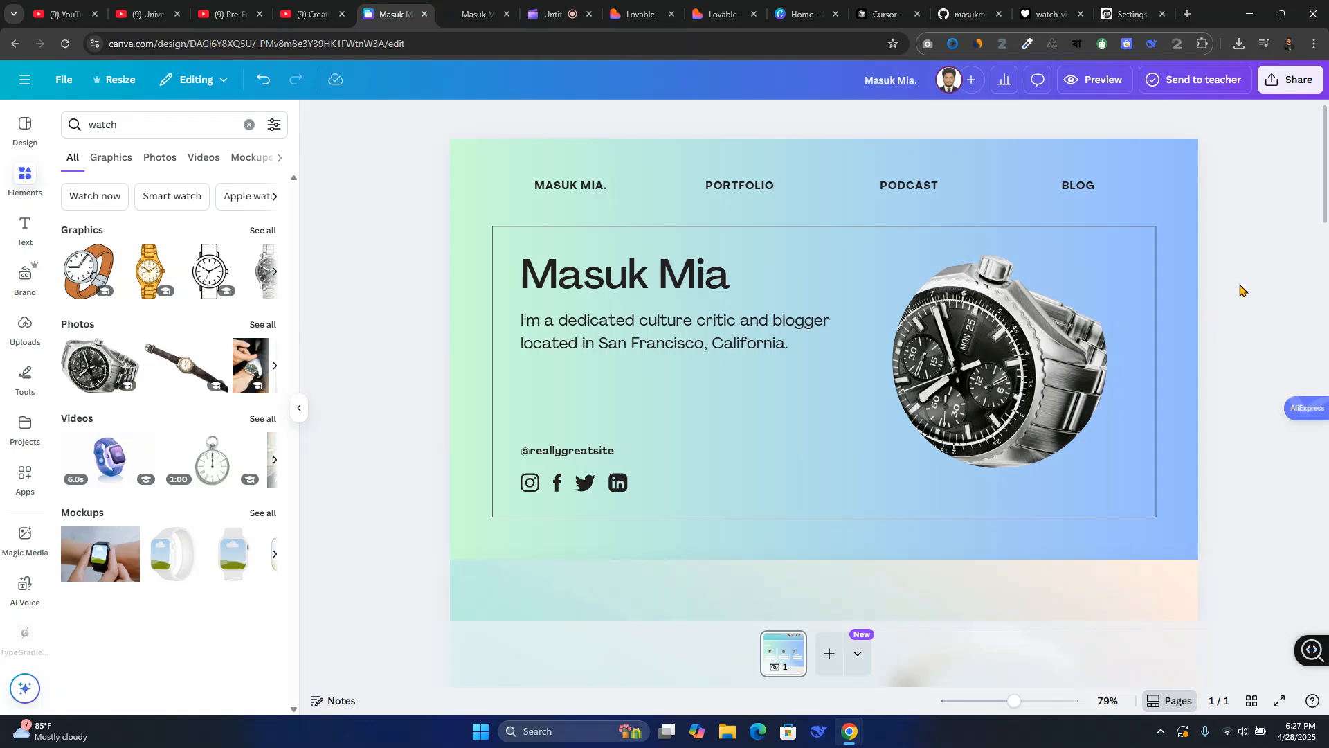
Review the page's sections from the header down through Teams, watch categories and Blogs.
{"action": "scroll", "coordinate": [1240, 454], "scroll_direction": "down", "scroll_amount": 4}
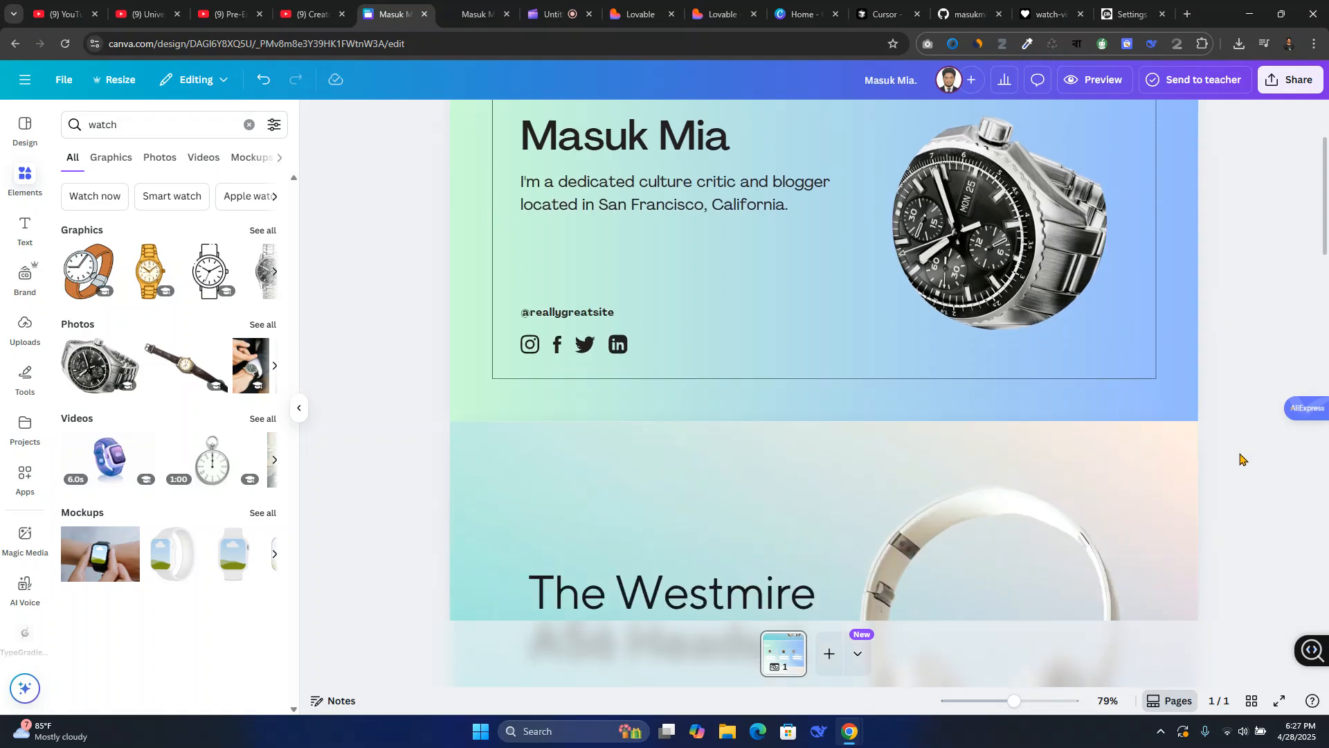
{"action": "scroll", "coordinate": [1140, 471], "scroll_direction": "down", "scroll_amount": 8}
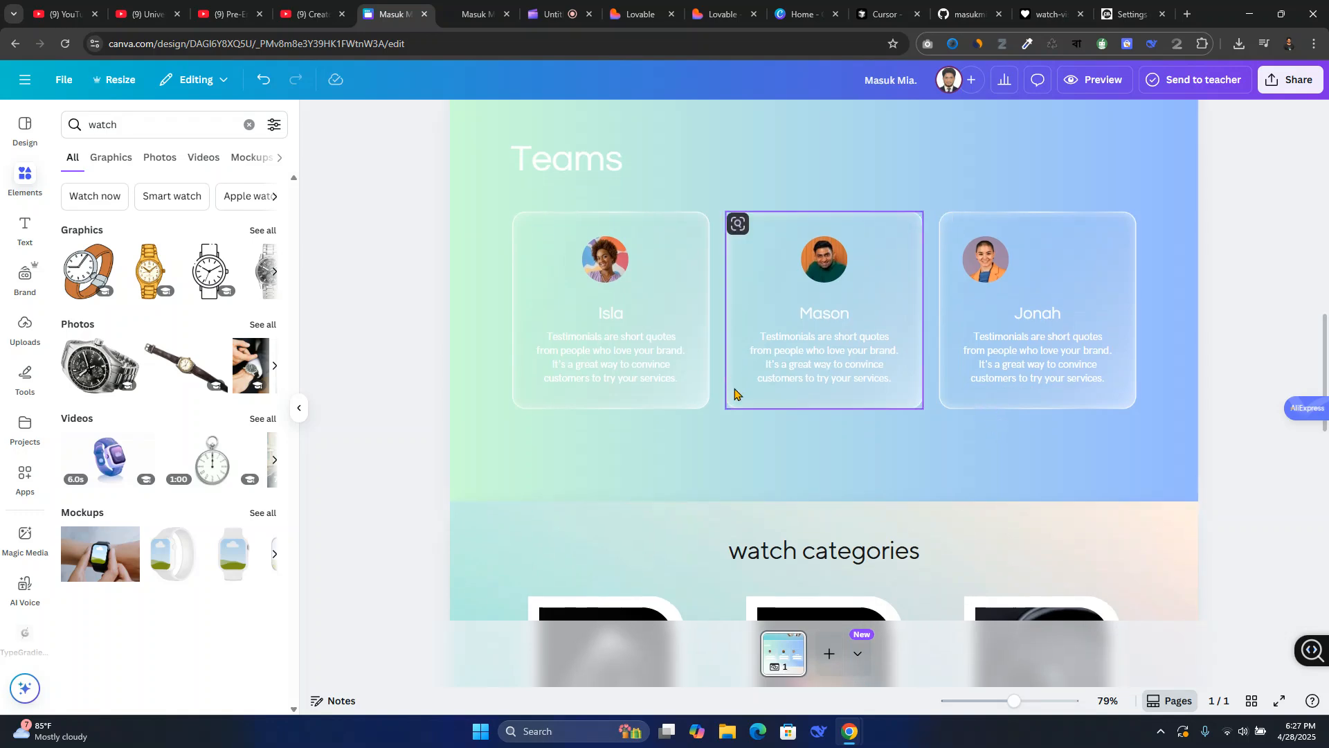
{"action": "scroll", "coordinate": [870, 440], "scroll_direction": "up", "scroll_amount": 2}
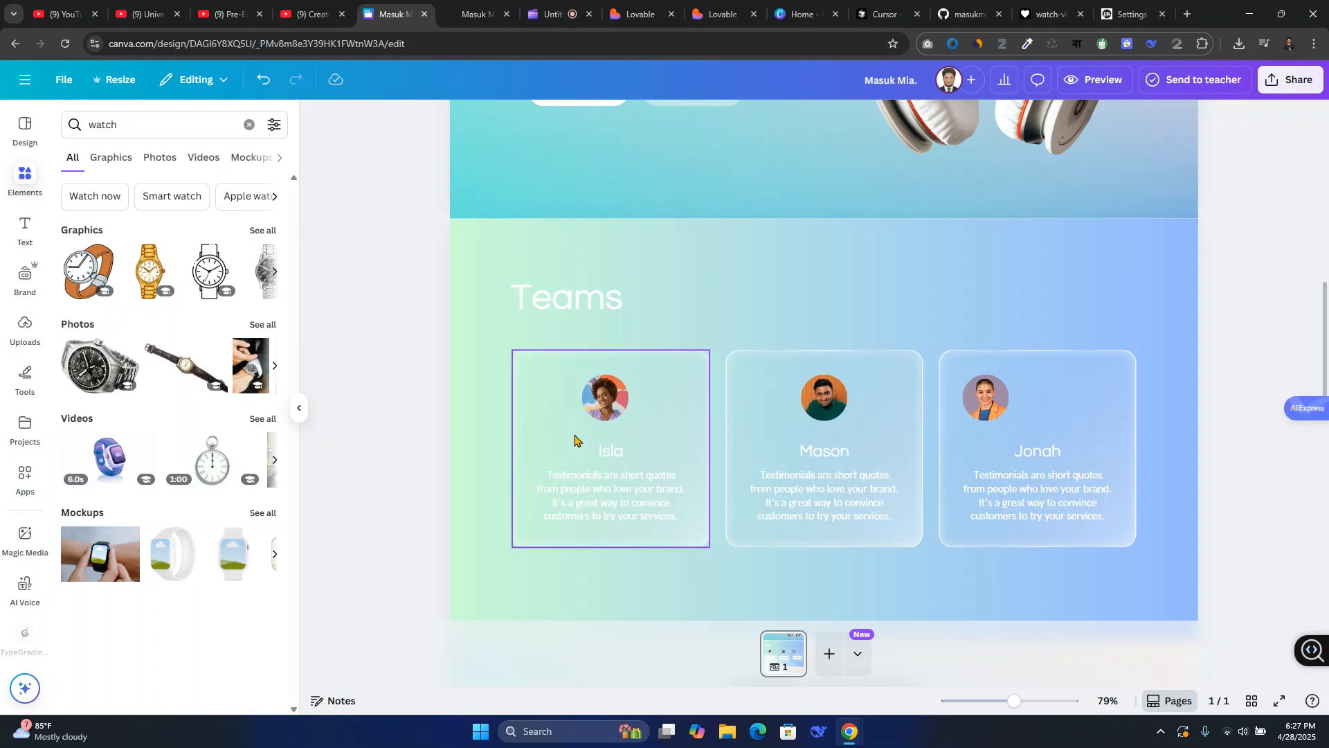
{"action": "scroll", "coordinate": [984, 477], "scroll_direction": "up", "scroll_amount": 2}
{"action": "scroll", "coordinate": [942, 483], "scroll_direction": "down", "scroll_amount": 4}
{"action": "scroll", "coordinate": [942, 482], "scroll_direction": "down", "scroll_amount": 2}
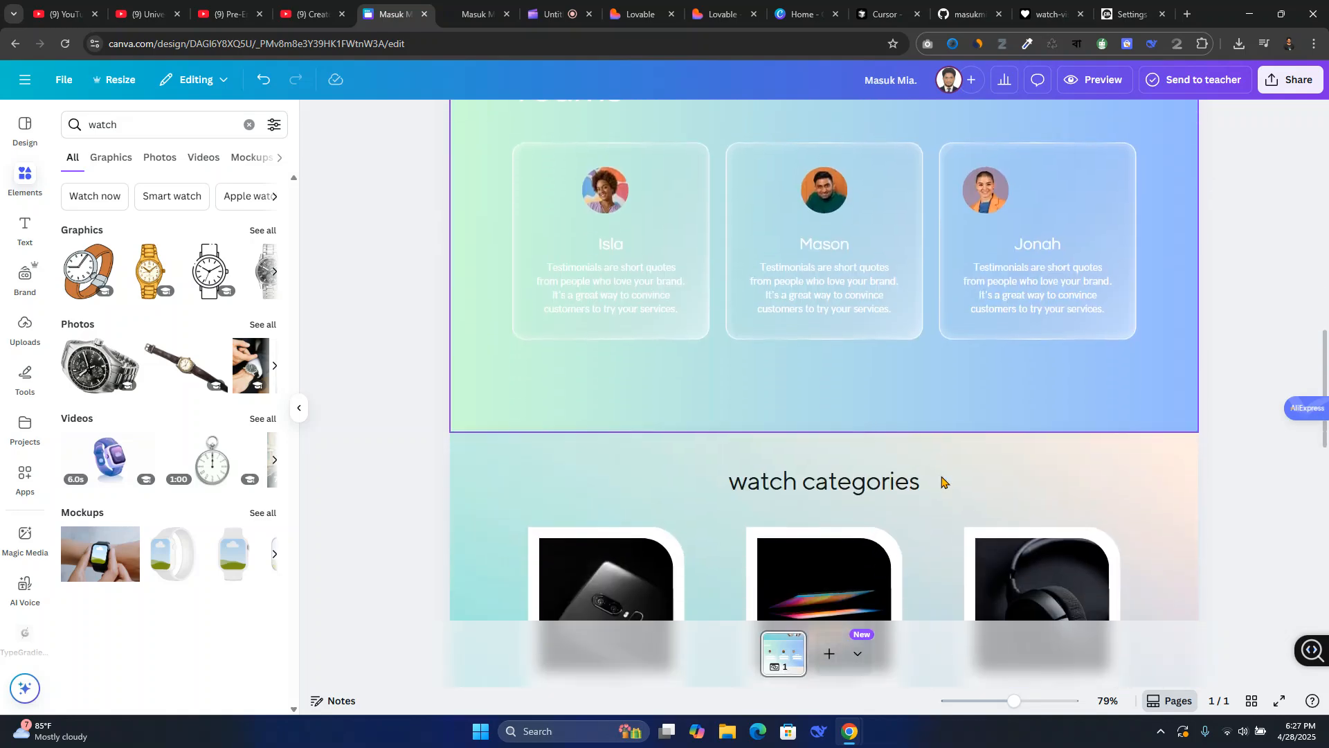
{"action": "scroll", "coordinate": [933, 481], "scroll_direction": "up", "scroll_amount": 2}
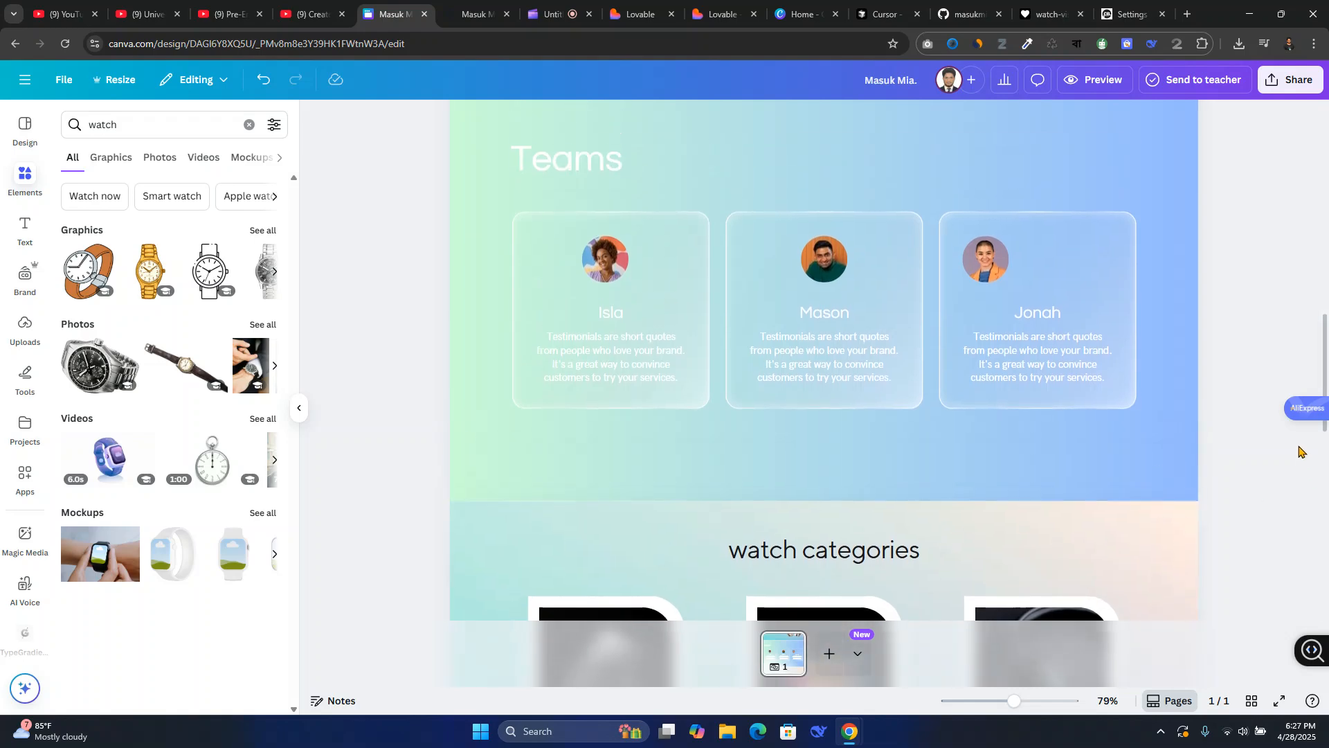
{"action": "left_click_drag", "start_coordinate": [1325, 378], "coordinate": [1325, 556]}
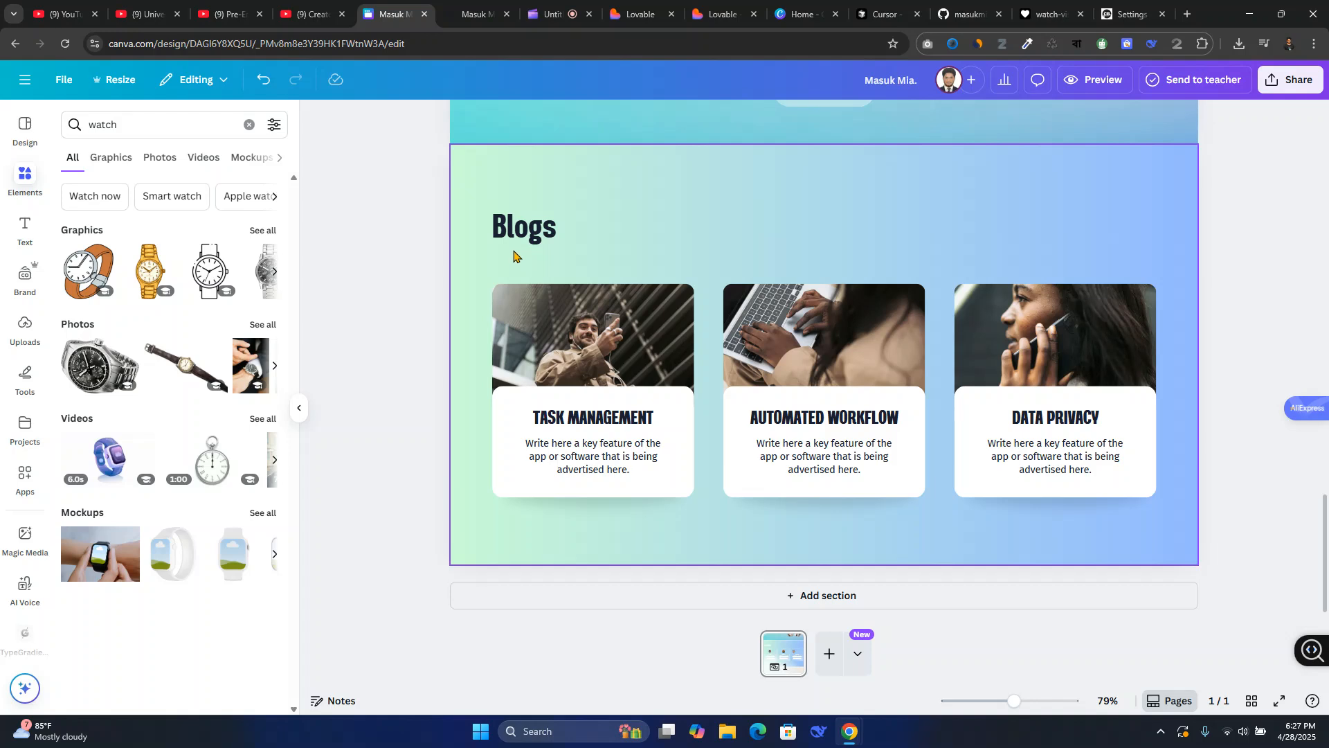
Add a new section below Blogs and apply the "Connect with us" page of the Sales Product Website template to it.
{"action": "left_click", "coordinate": [847, 597]}
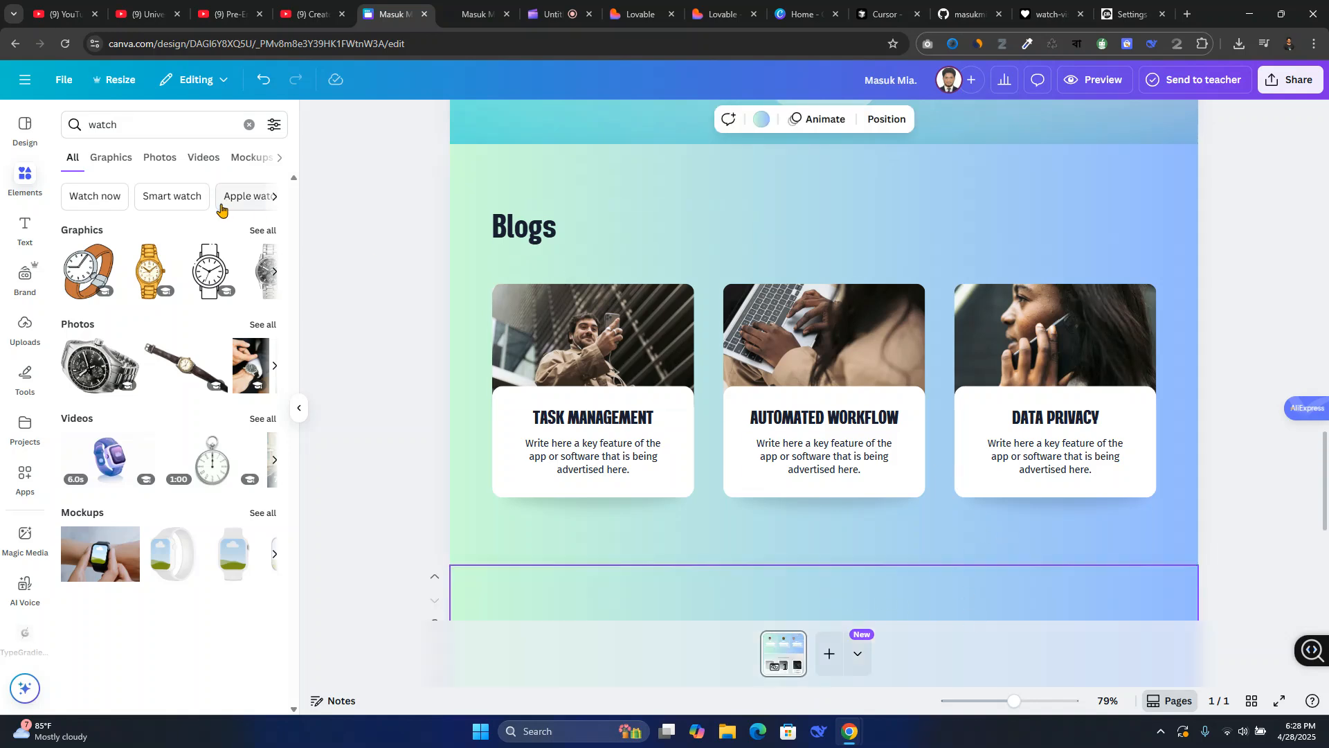
{"action": "left_click", "coordinate": [249, 125]}
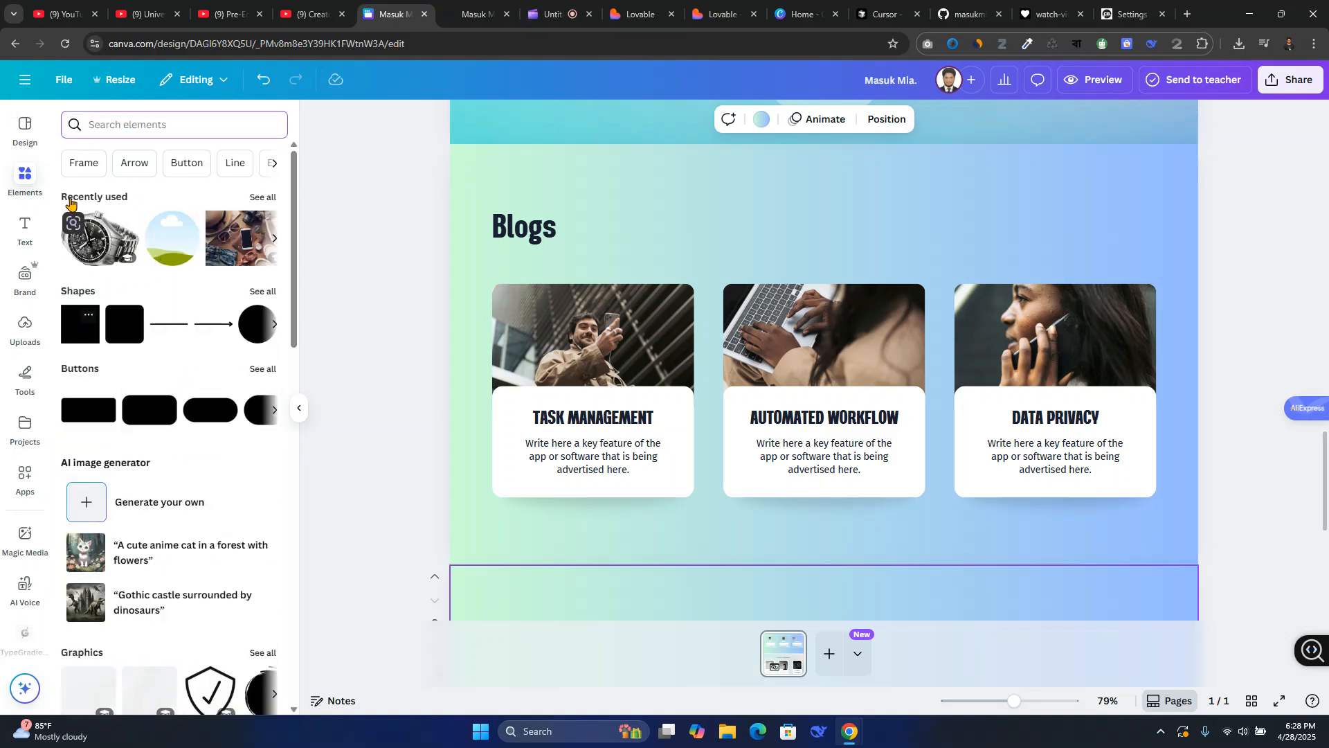
{"action": "left_click", "coordinate": [26, 131]}
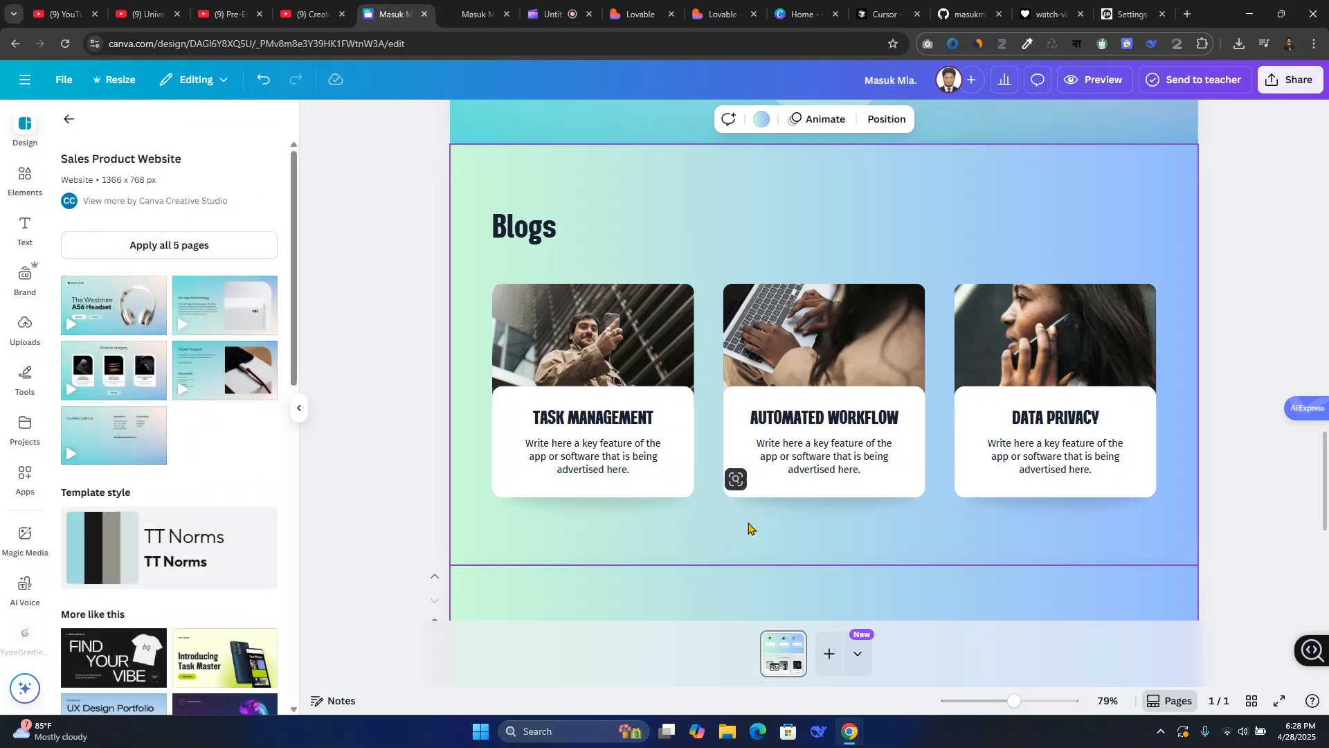
{"action": "left_click", "coordinate": [115, 434]}
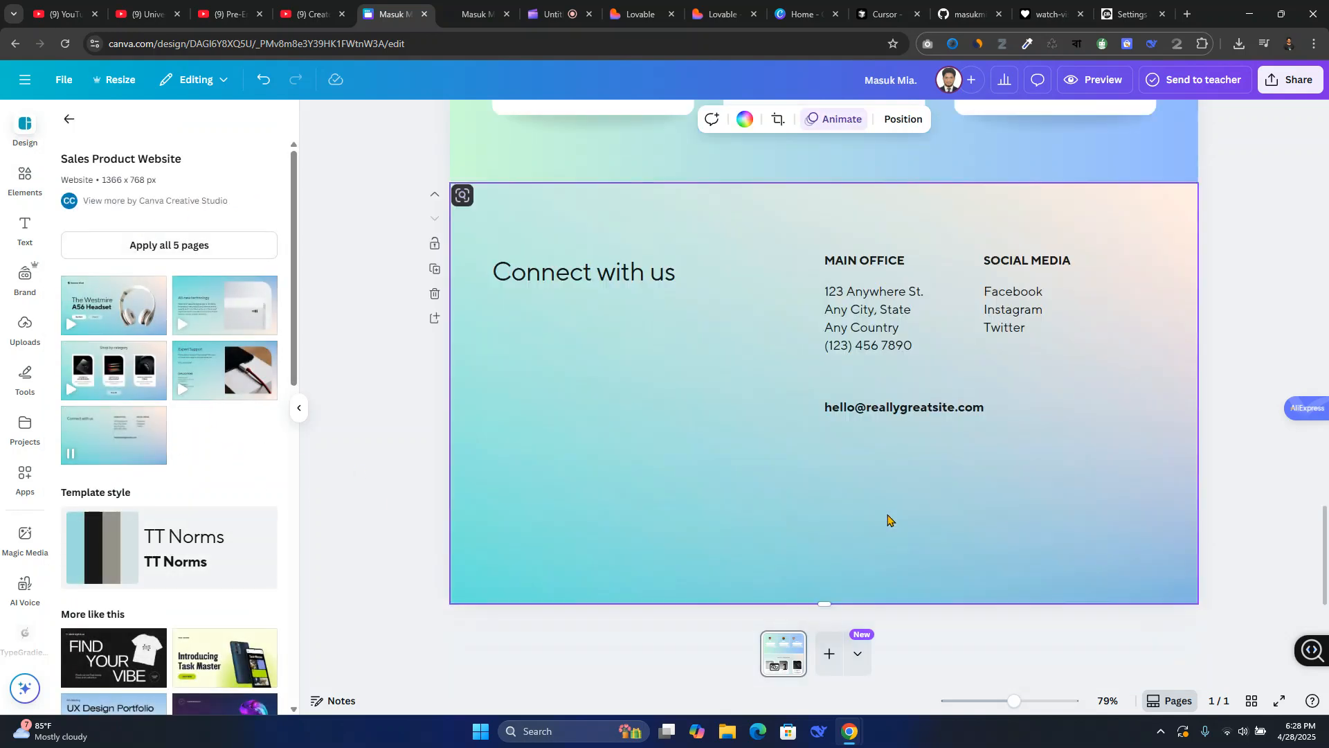
Delete the e-mail line from the "Connect with us" section and change its heading to "cornavista watch".
{"action": "left_click", "coordinate": [904, 410]}
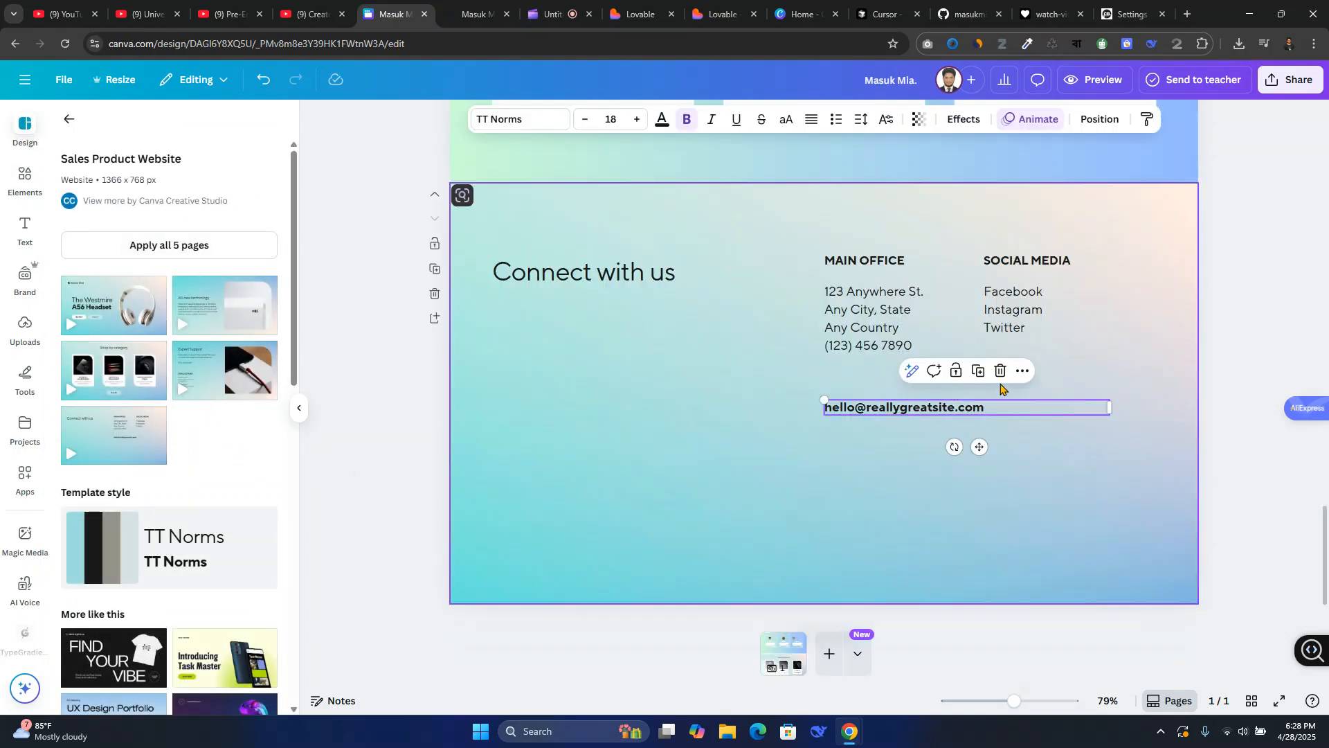
{"action": "left_click", "coordinate": [1000, 372]}
{"action": "left_click", "coordinate": [614, 272]}
{"action": "left_click", "coordinate": [613, 272]}
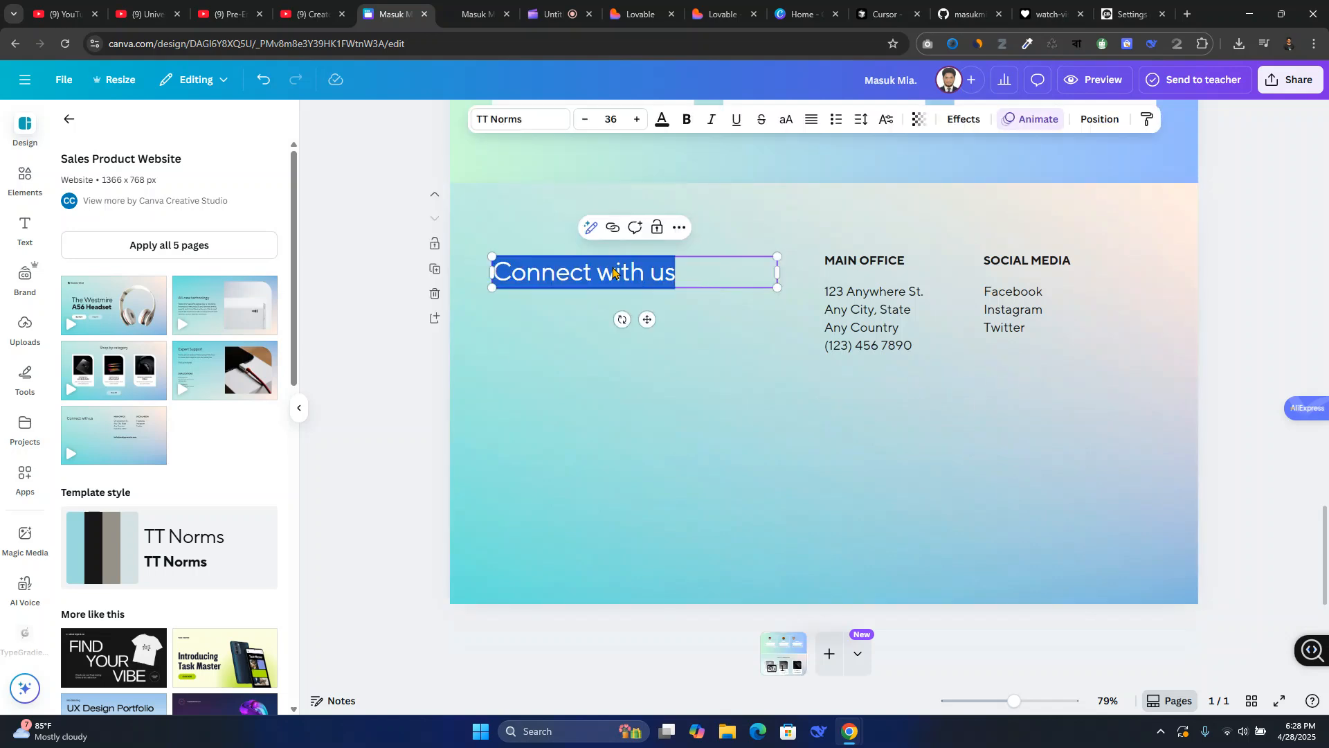
{"action": "type", "text": "logo"}
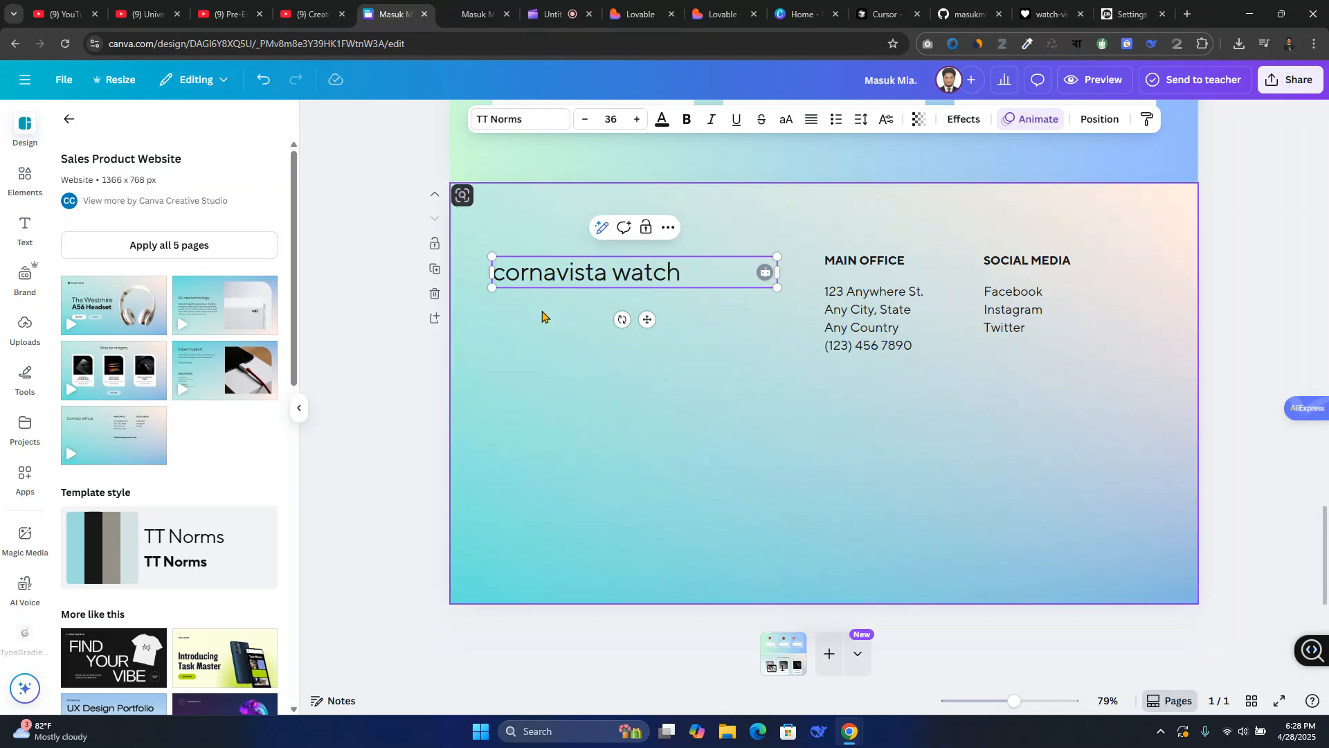
{"action": "left_click", "coordinate": [593, 303]}
{"action": "left_click", "coordinate": [567, 286]}
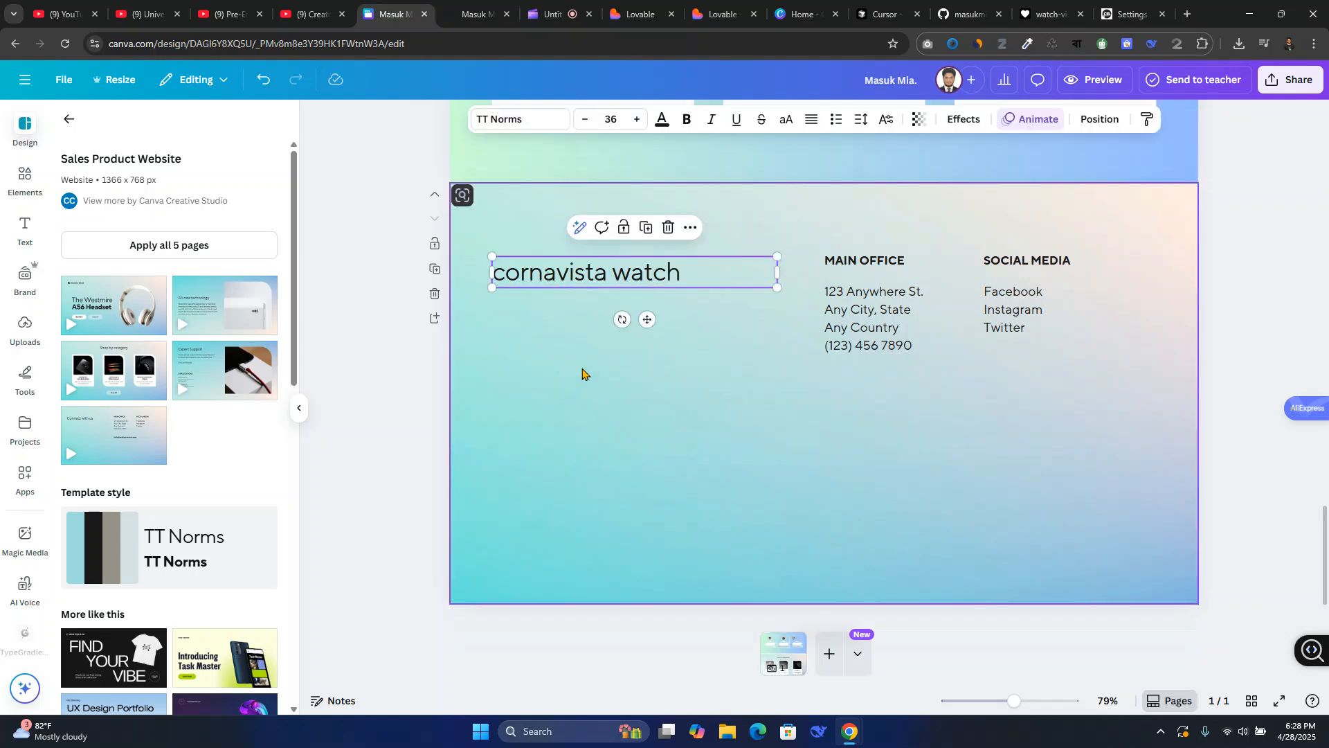
{"action": "left_click", "coordinate": [585, 378]}
Add a body text box, repeat its "Add a little bit of body text" line beneath, and place it under the cornavista watch heading.
{"action": "left_click", "coordinate": [25, 229]}
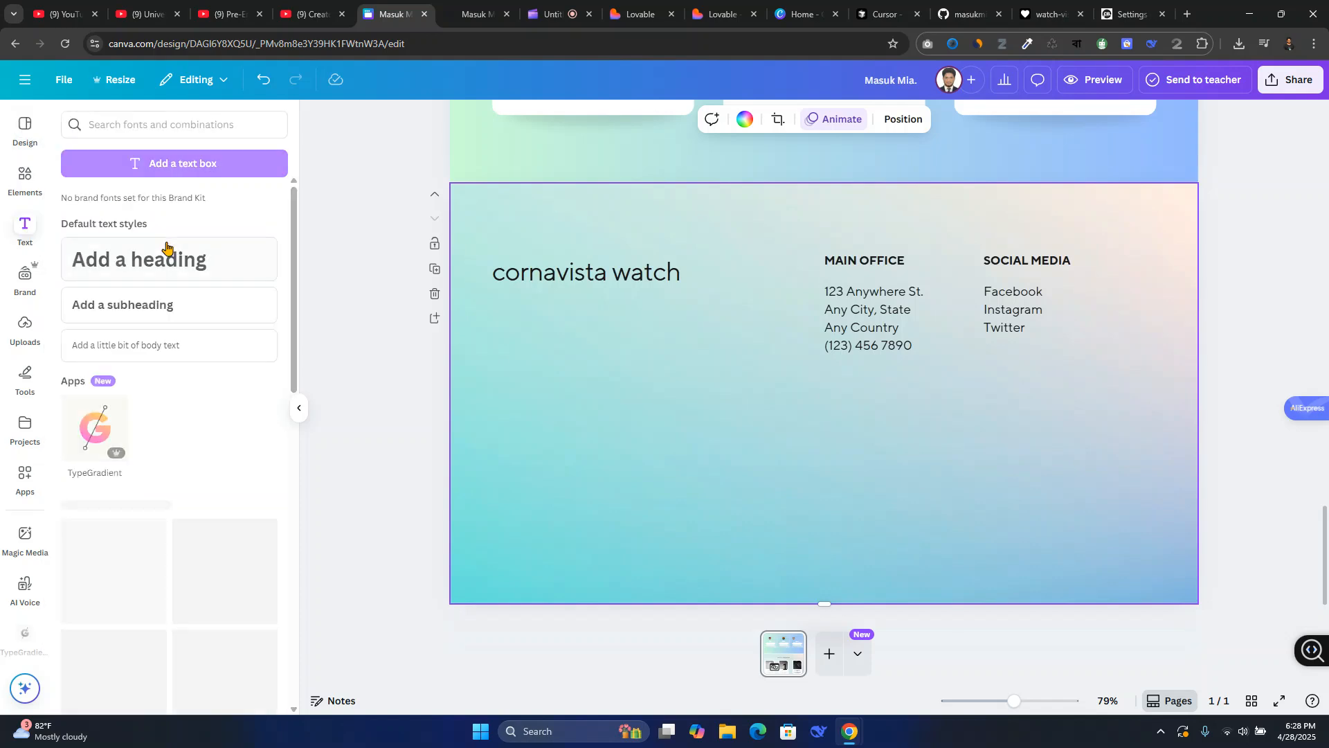
{"action": "left_click", "coordinate": [148, 344]}
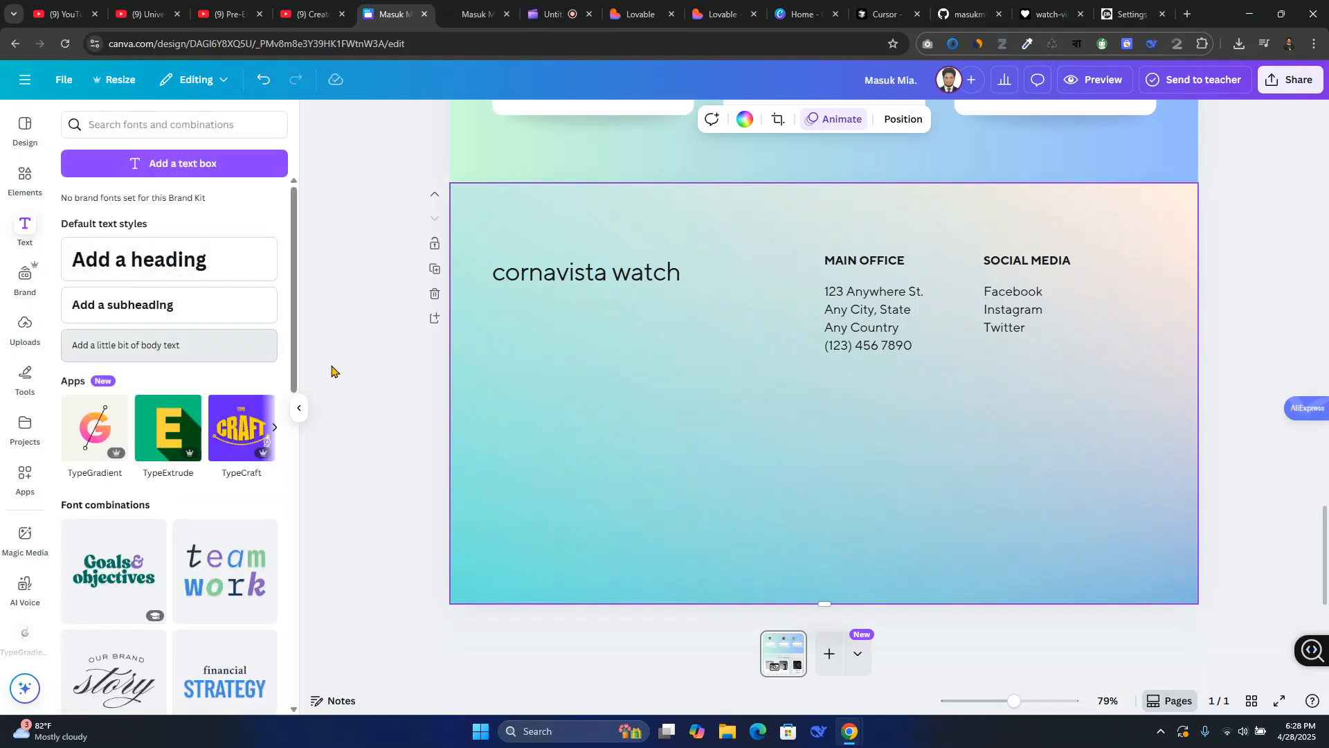
{"action": "left_click", "coordinate": [798, 399]}
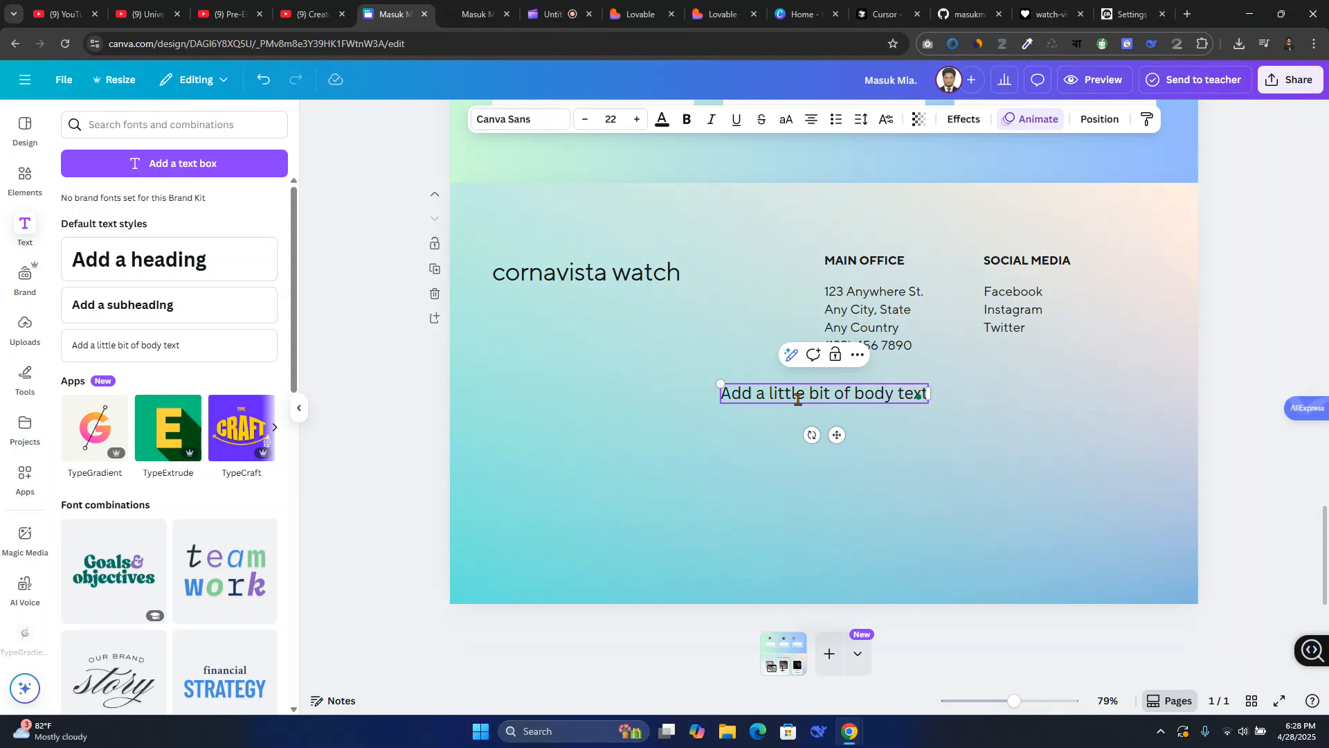
{"action": "triple_click", "coordinate": [797, 400]}
{"action": "key", "text": "ctrl+c"}
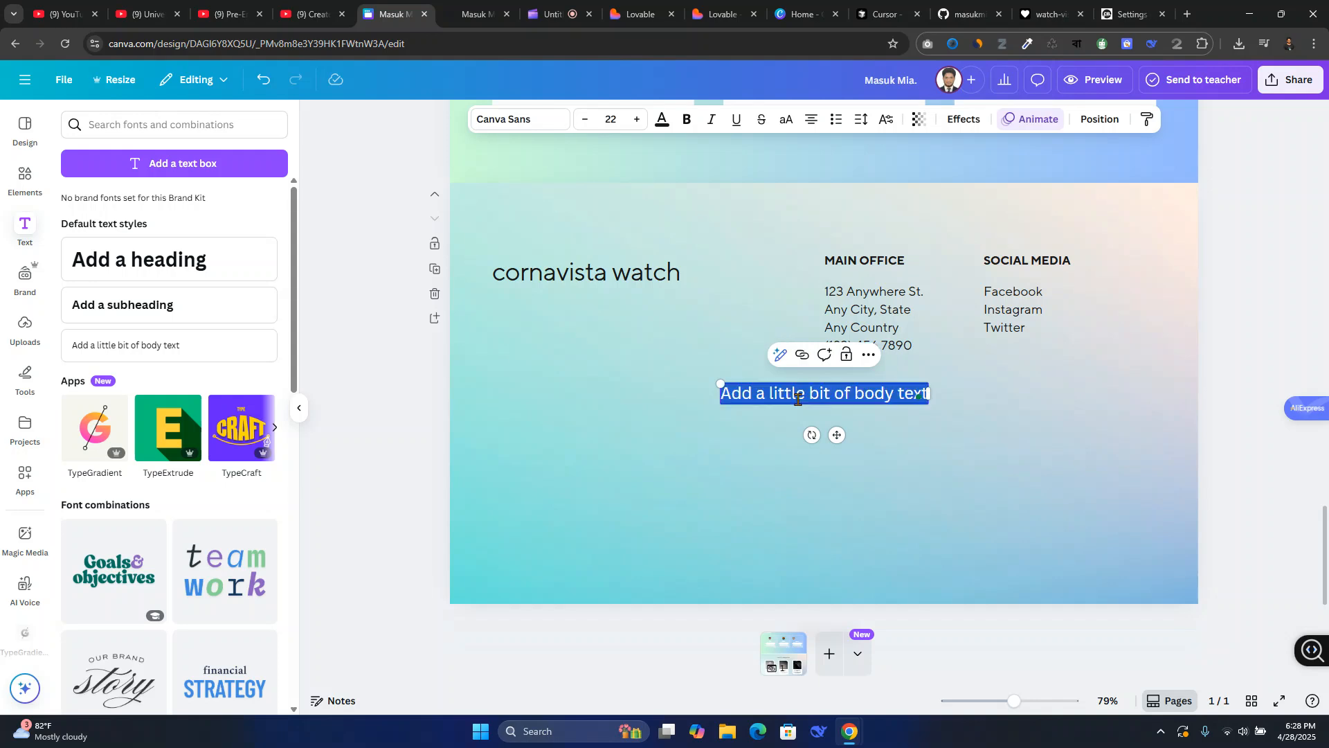
{"action": "left_click", "coordinate": [798, 399]}
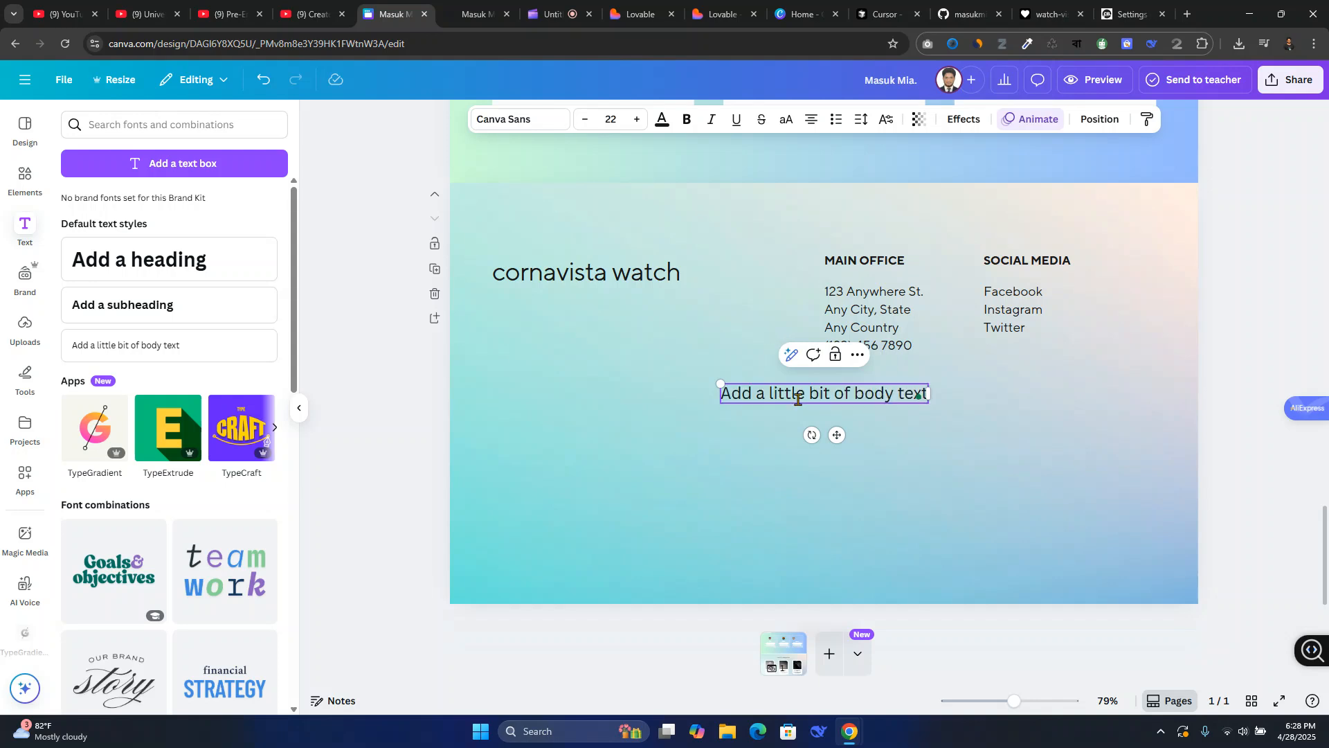
{"action": "key", "text": "Return"}
{"action": "key", "text": "ctrl+v"}
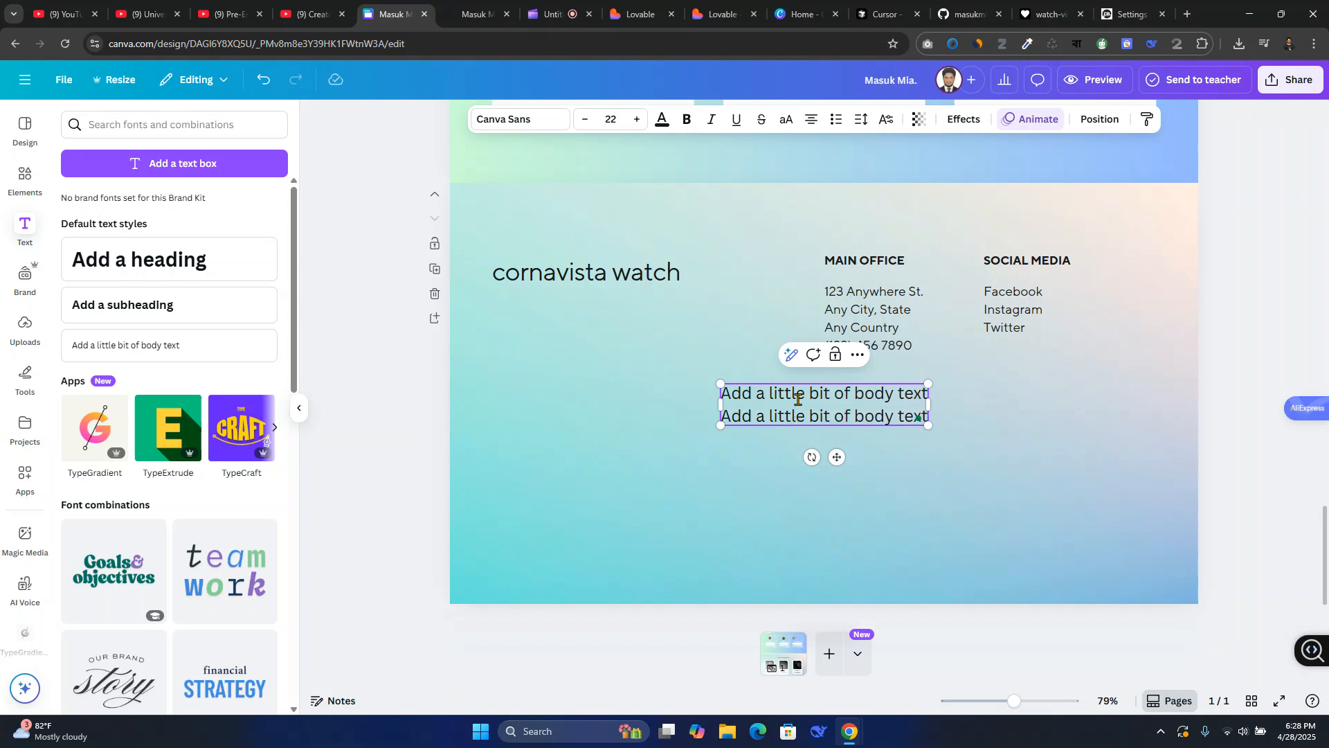
{"action": "left_click", "coordinate": [980, 430]}
{"action": "left_click_drag", "start_coordinate": [863, 417], "coordinate": [639, 332]}
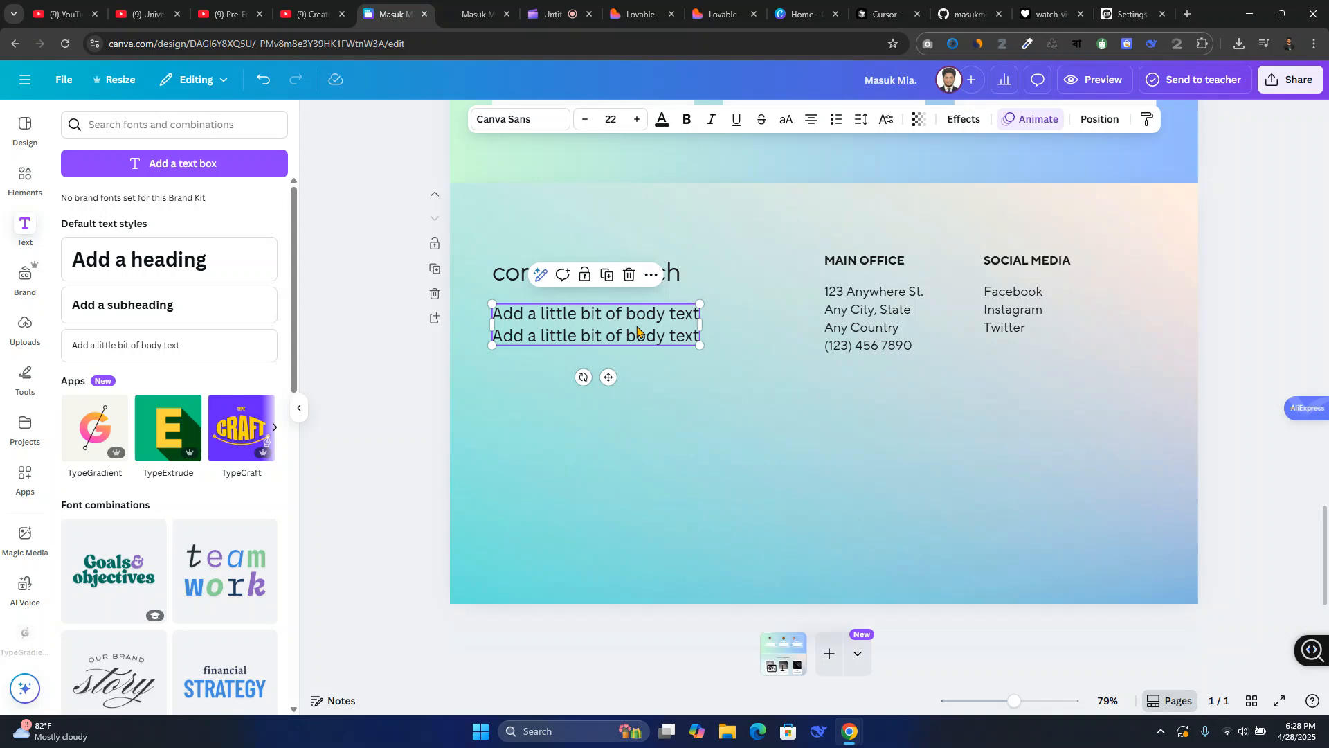
{"action": "left_click", "coordinate": [770, 423]}
Set both lines of the body text to size 19 and align the box with the heading's left edge.
{"action": "triple_click", "coordinate": [629, 331]}
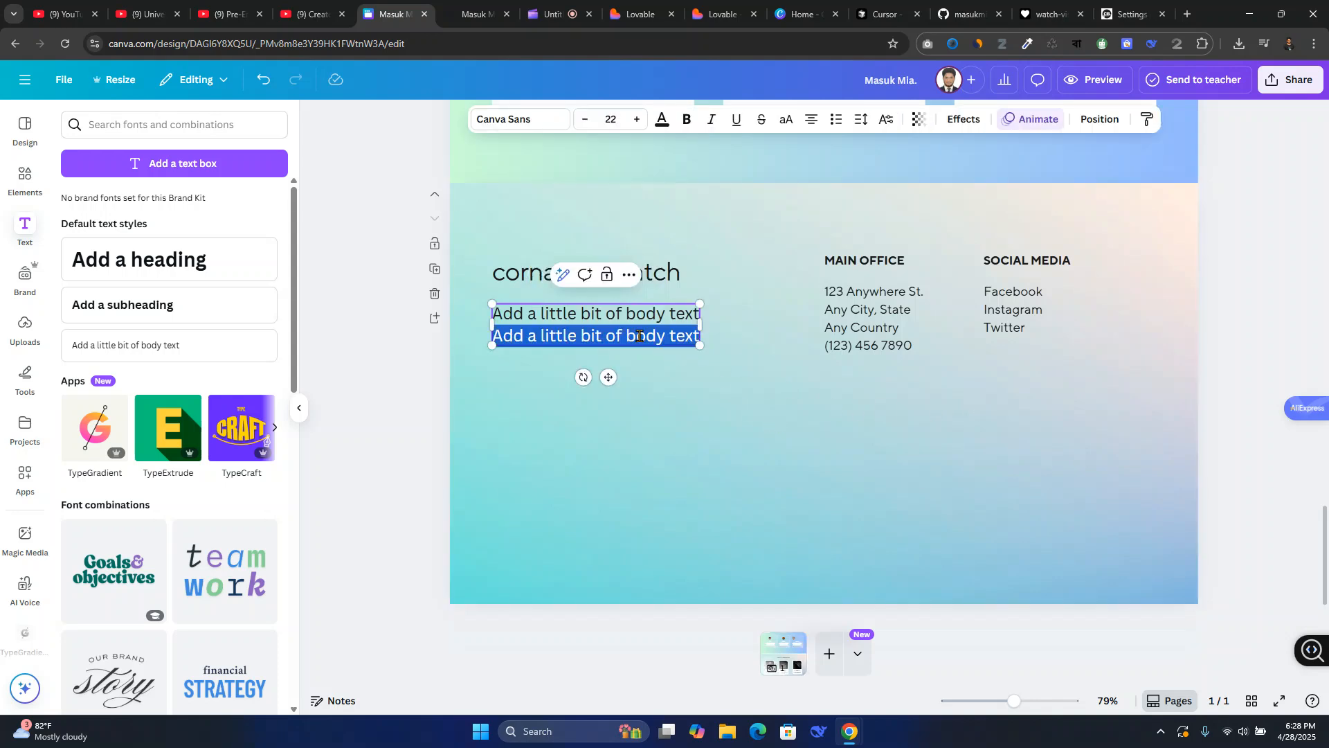
{"action": "key", "text": "ctrl+a"}
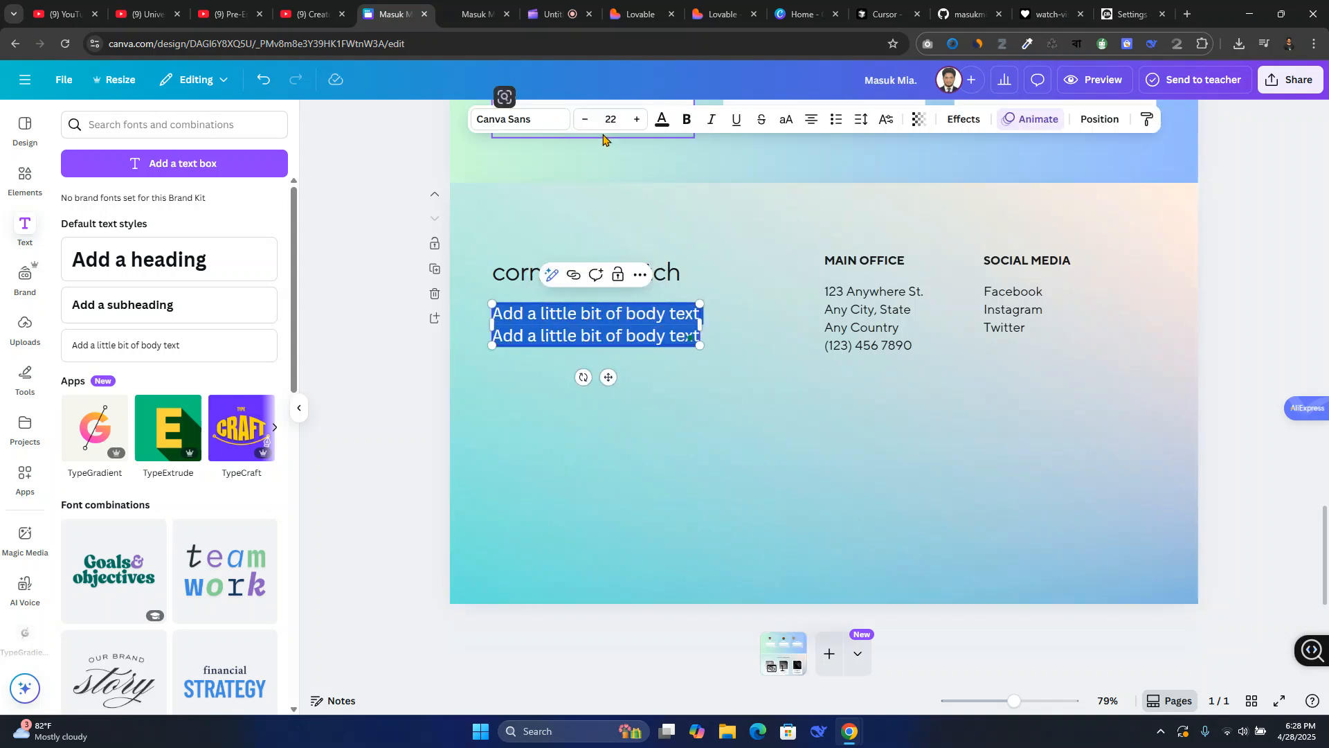
{"action": "left_click", "coordinate": [584, 123]}
{"action": "left_click", "coordinate": [584, 122]}
{"action": "left_click", "coordinate": [583, 123]}
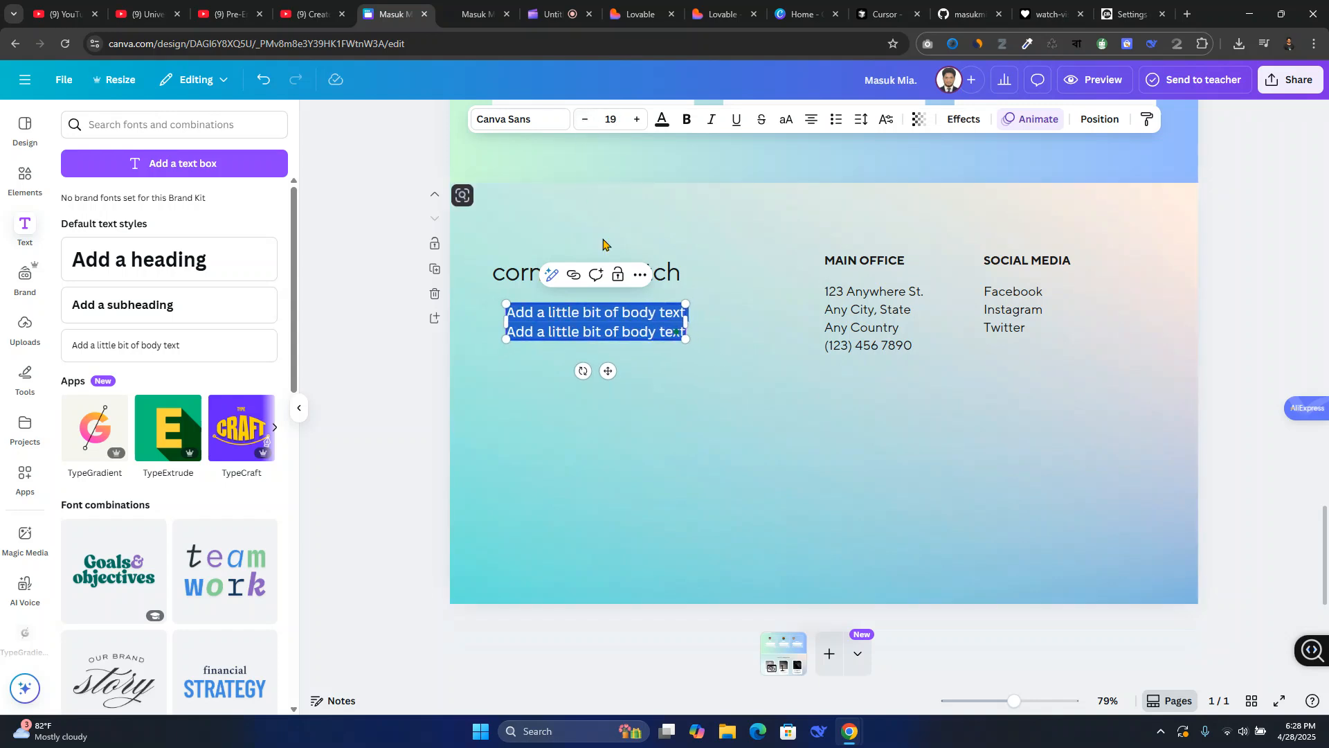
{"action": "left_click", "coordinate": [695, 365]}
{"action": "left_click", "coordinate": [631, 328]}
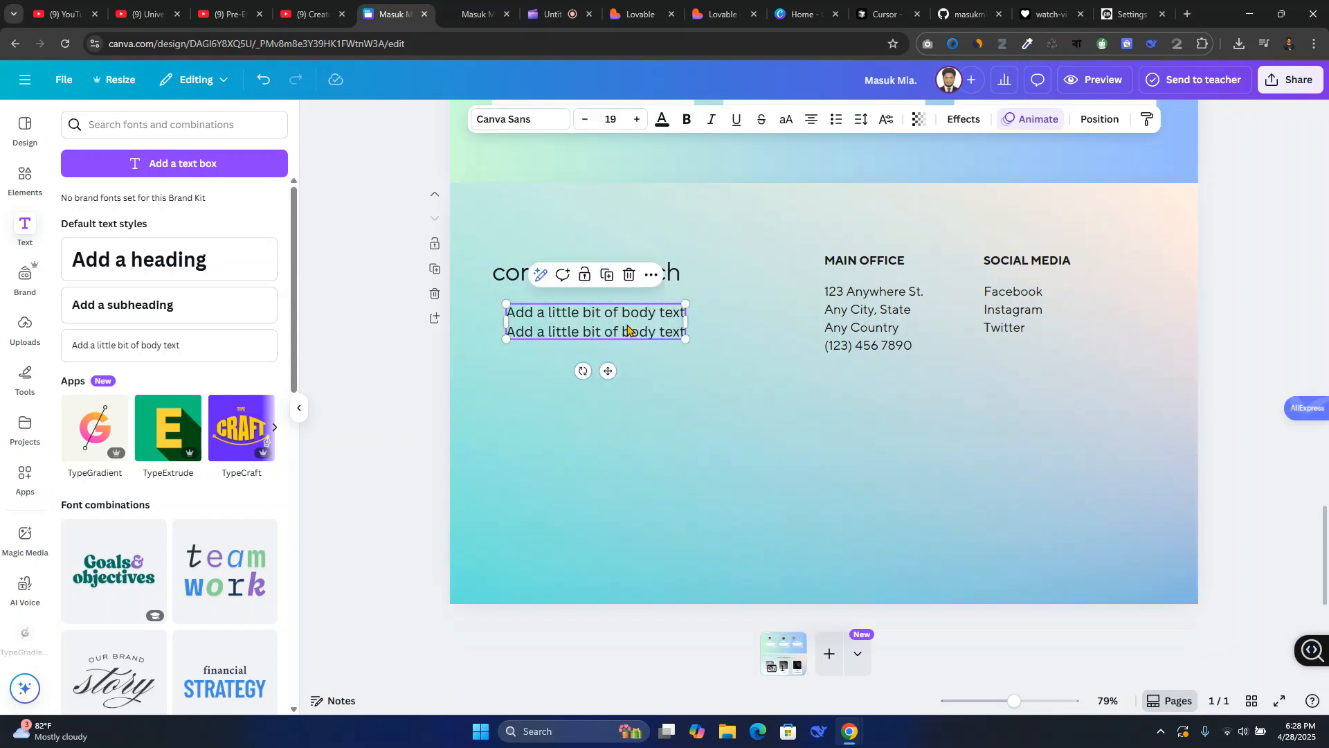
{"action": "left_click_drag", "start_coordinate": [629, 327], "coordinate": [599, 319]}
{"action": "left_click", "coordinate": [1240, 314]}
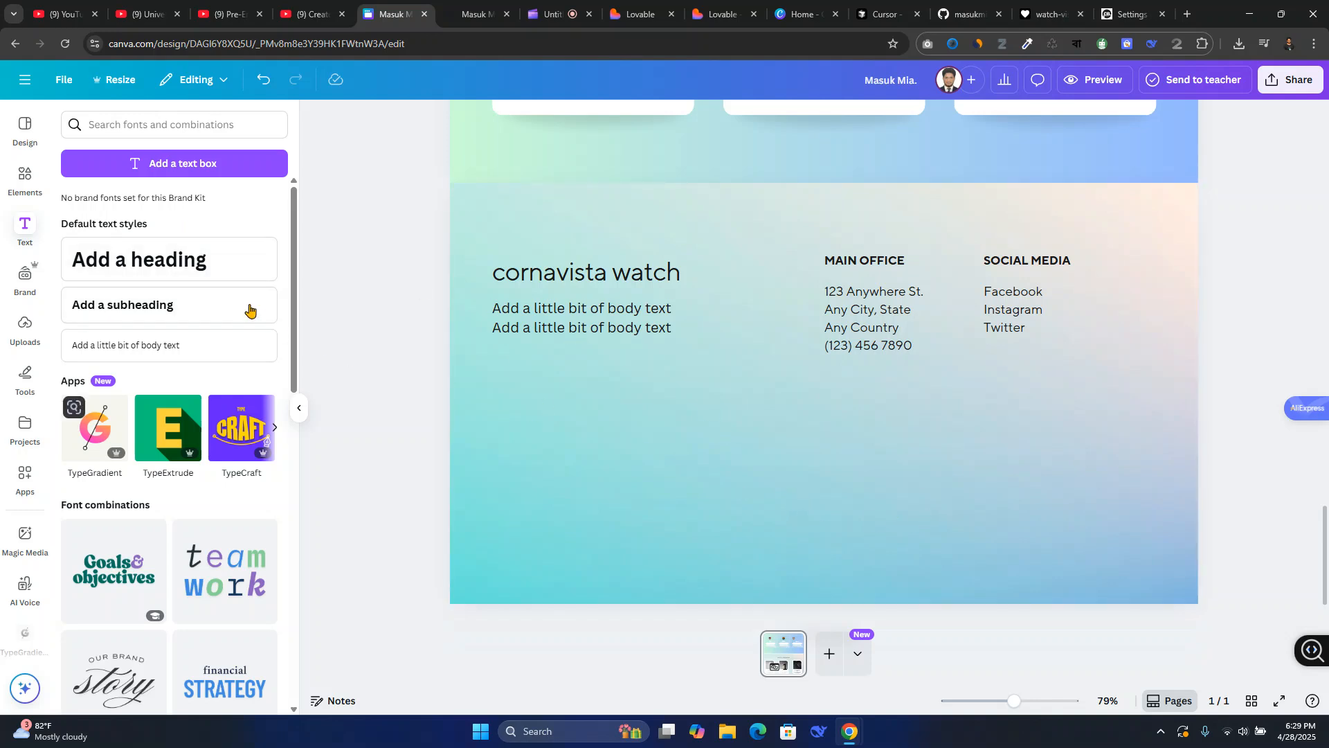
Copy the cornavista watch heading into the section's empty lower area and change the copy to "design by" followed by the designer's name.
{"action": "left_click", "coordinate": [558, 274]}
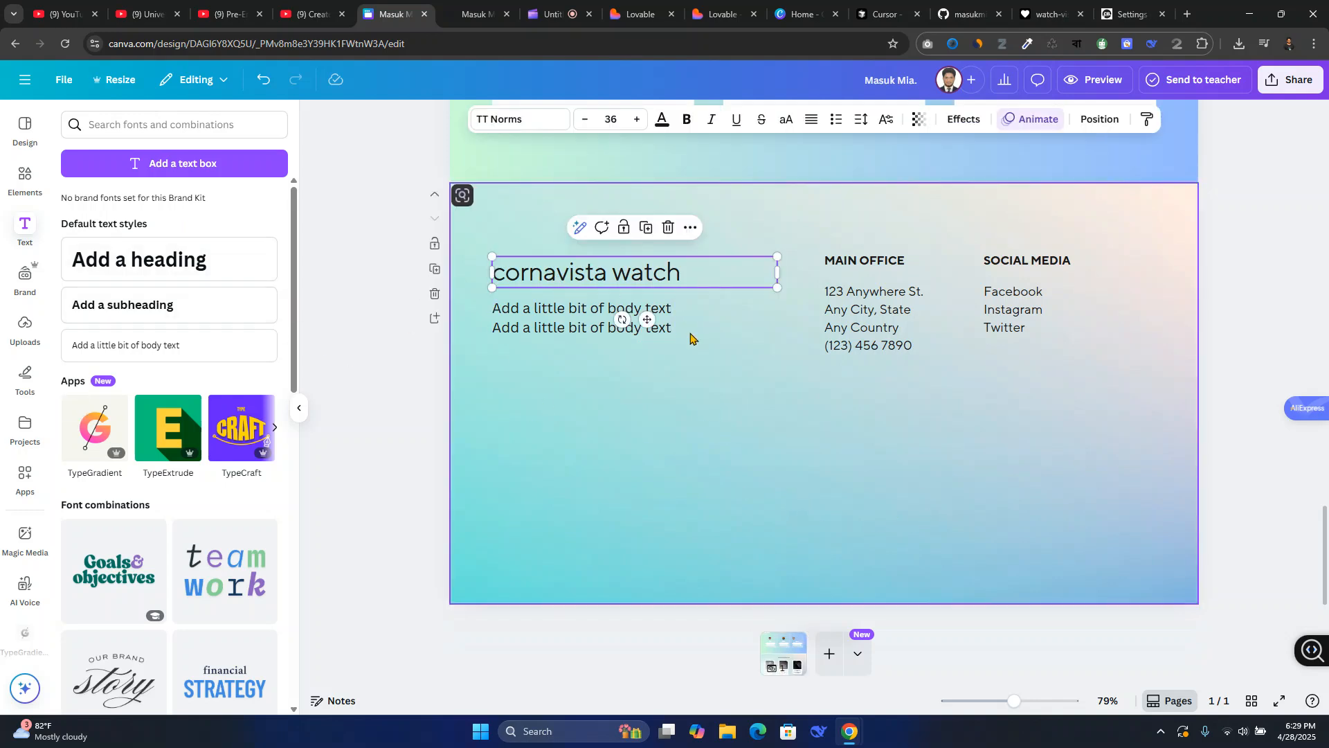
{"action": "left_click_drag", "start_coordinate": [651, 274], "coordinate": [925, 476]}
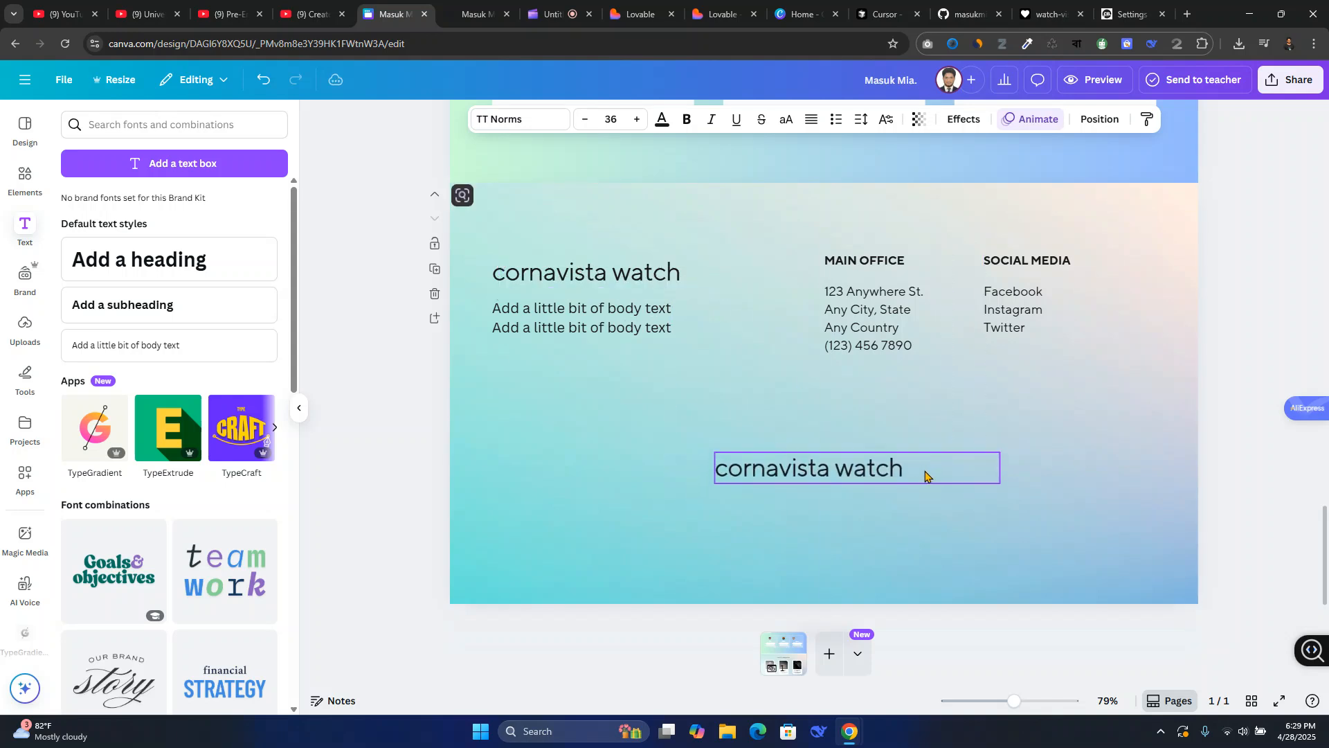
{"action": "left_click", "coordinate": [867, 467]}
{"action": "left_click", "coordinate": [867, 467]}
{"action": "type", "text": "d"}
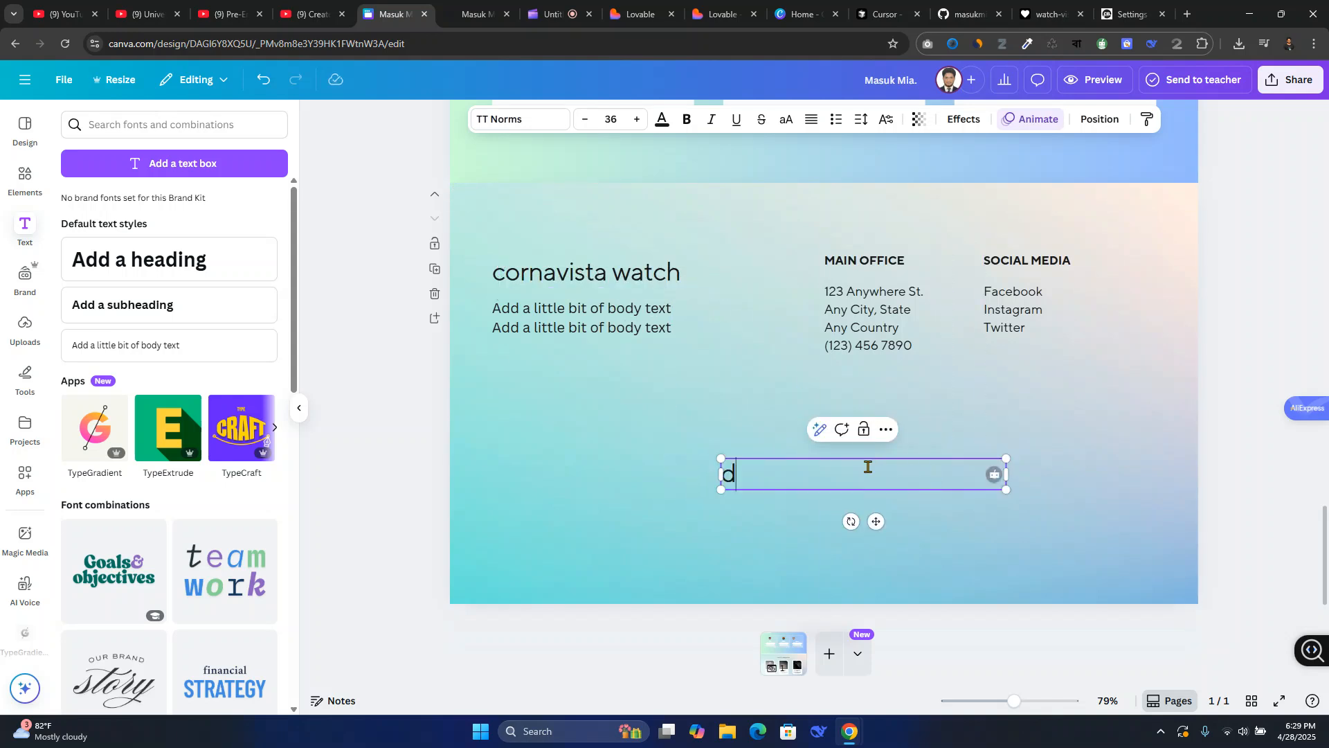
{"action": "type", "text": "esign by masukmia"}
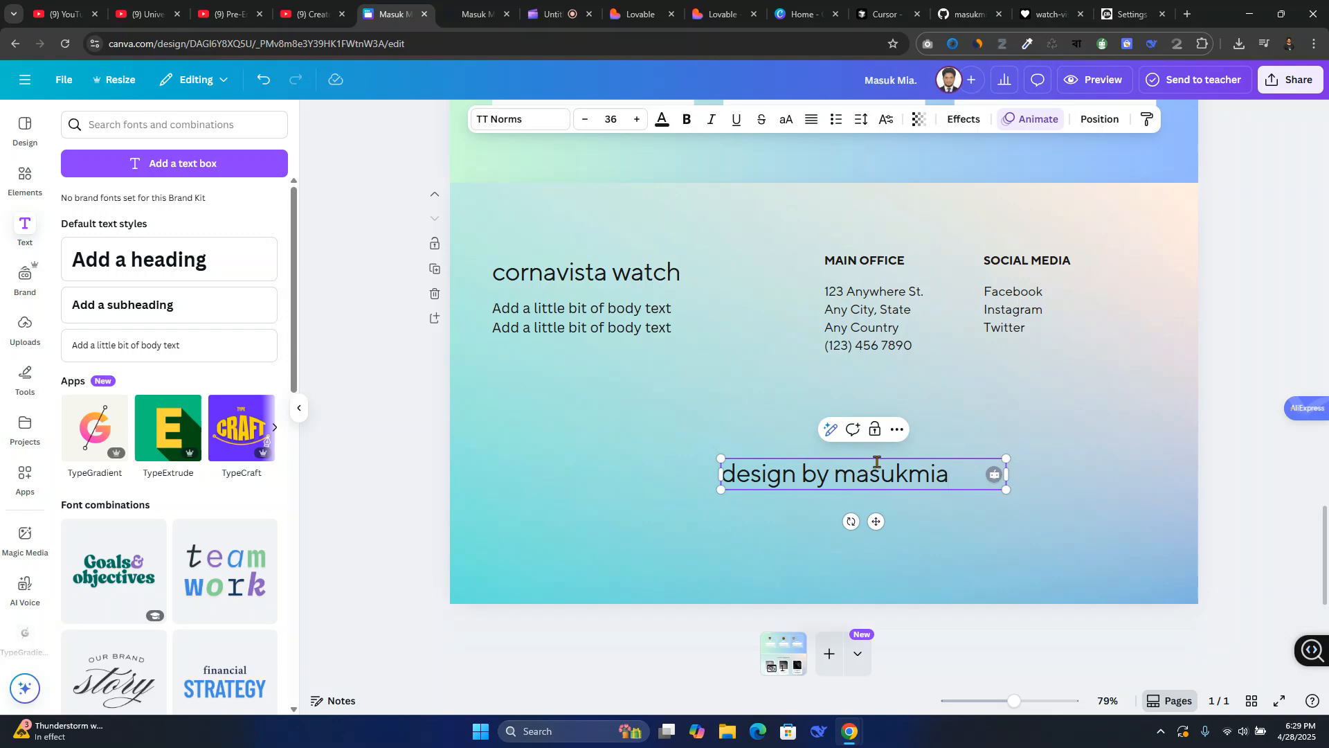
Set the "design by" credit to font size 30, narrow its text box to fit the line and shift it slightly right.
{"action": "triple_click", "coordinate": [876, 462]}
{"action": "left_click", "coordinate": [584, 120]}
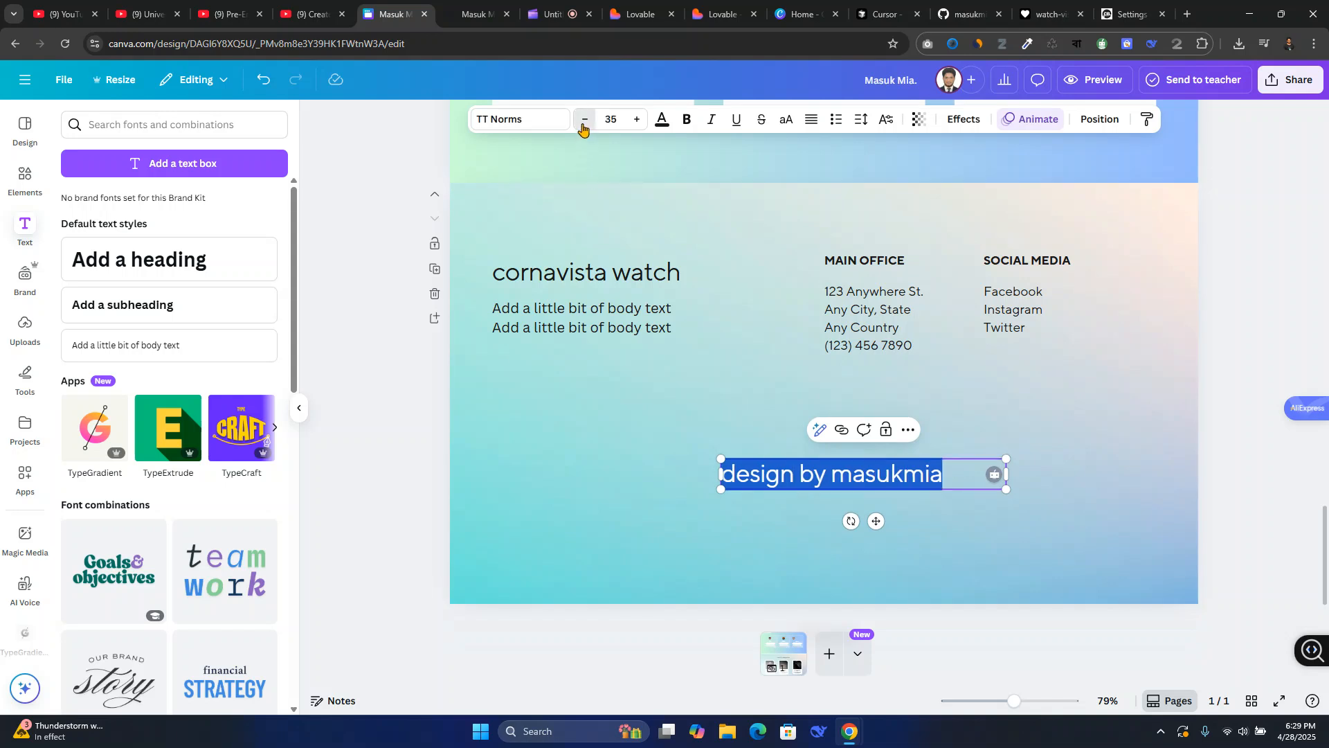
{"action": "left_click", "coordinate": [583, 124]}
{"action": "left_click", "coordinate": [583, 124]}
{"action": "left_click", "coordinate": [583, 124]}
{"action": "left_click", "coordinate": [583, 124]}
{"action": "left_click", "coordinate": [583, 124]}
{"action": "left_click", "coordinate": [1027, 475]}
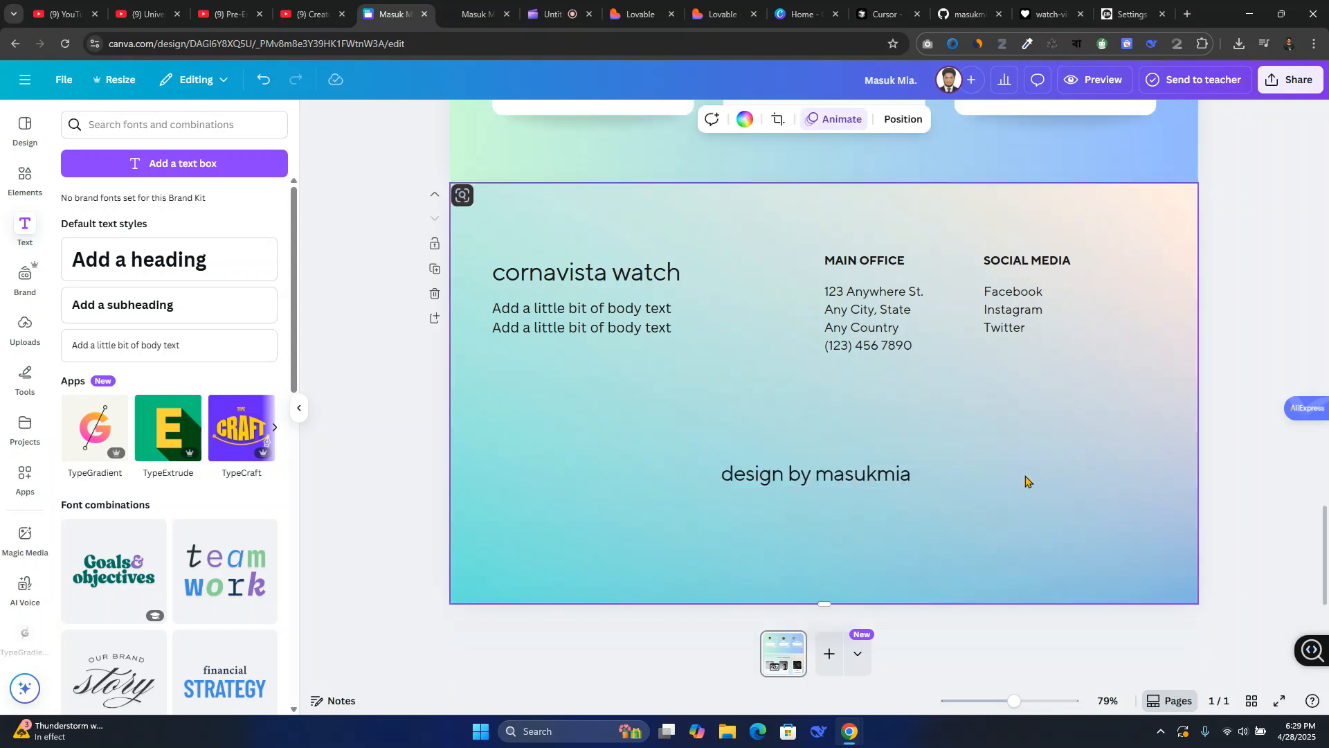
{"action": "left_click", "coordinate": [1004, 484]}
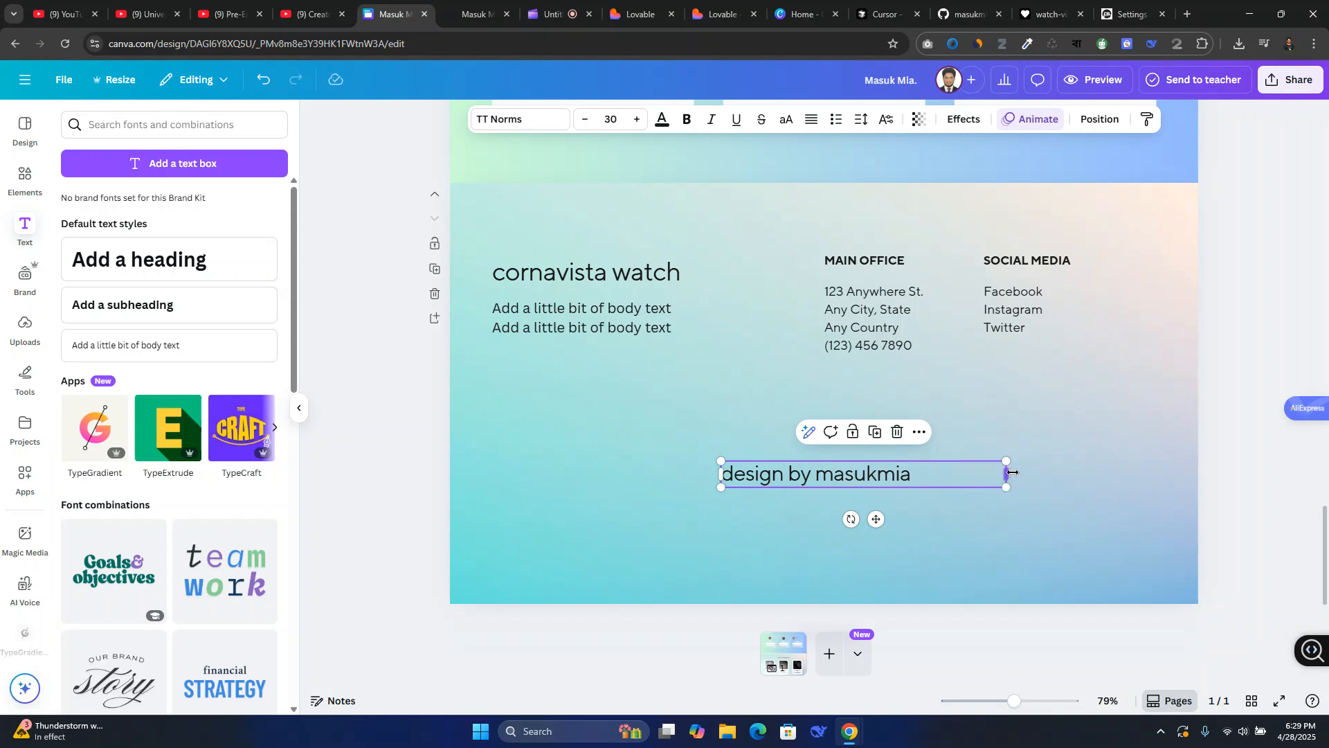
{"action": "left_click_drag", "start_coordinate": [1012, 472], "coordinate": [898, 471]}
{"action": "left_click", "coordinate": [949, 469]}
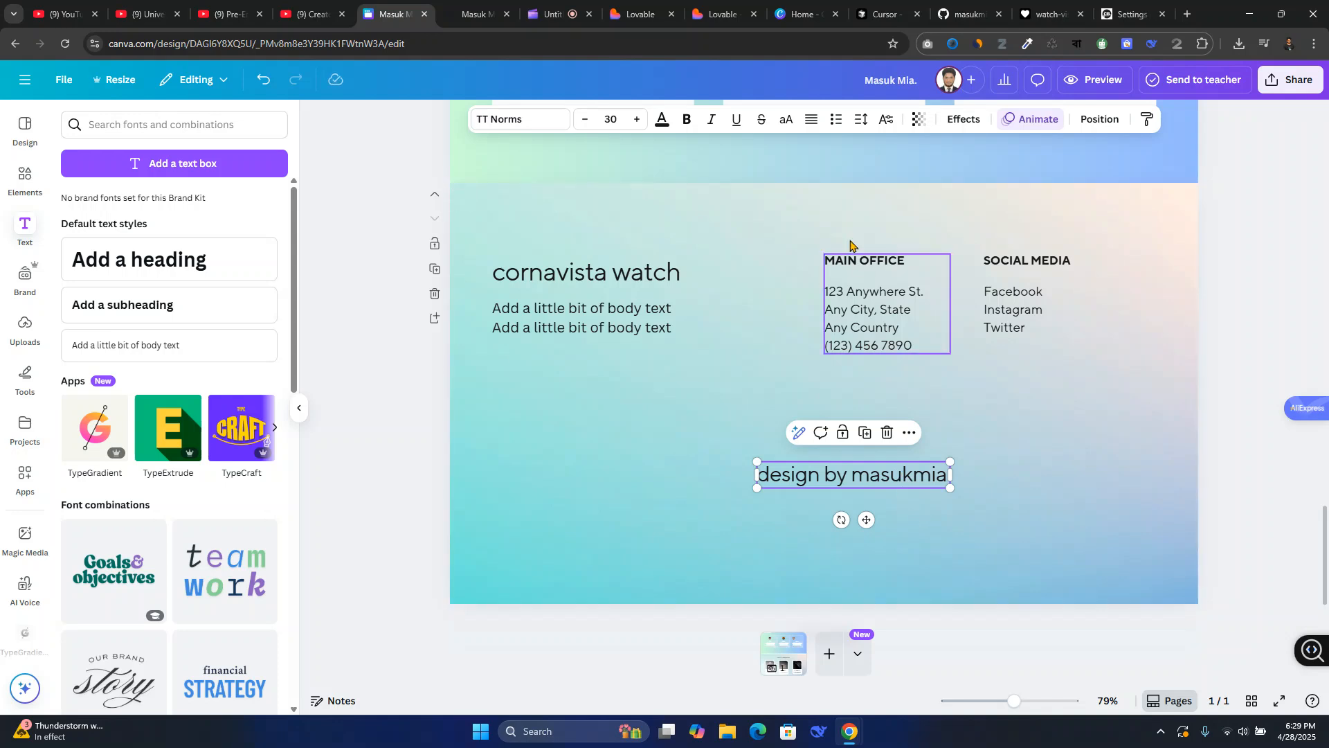
Try the Background and Shadow effects on the "design by" credit and apply the Lift effect.
{"action": "left_click", "coordinate": [962, 119]}
{"action": "left_click", "coordinate": [102, 477]}
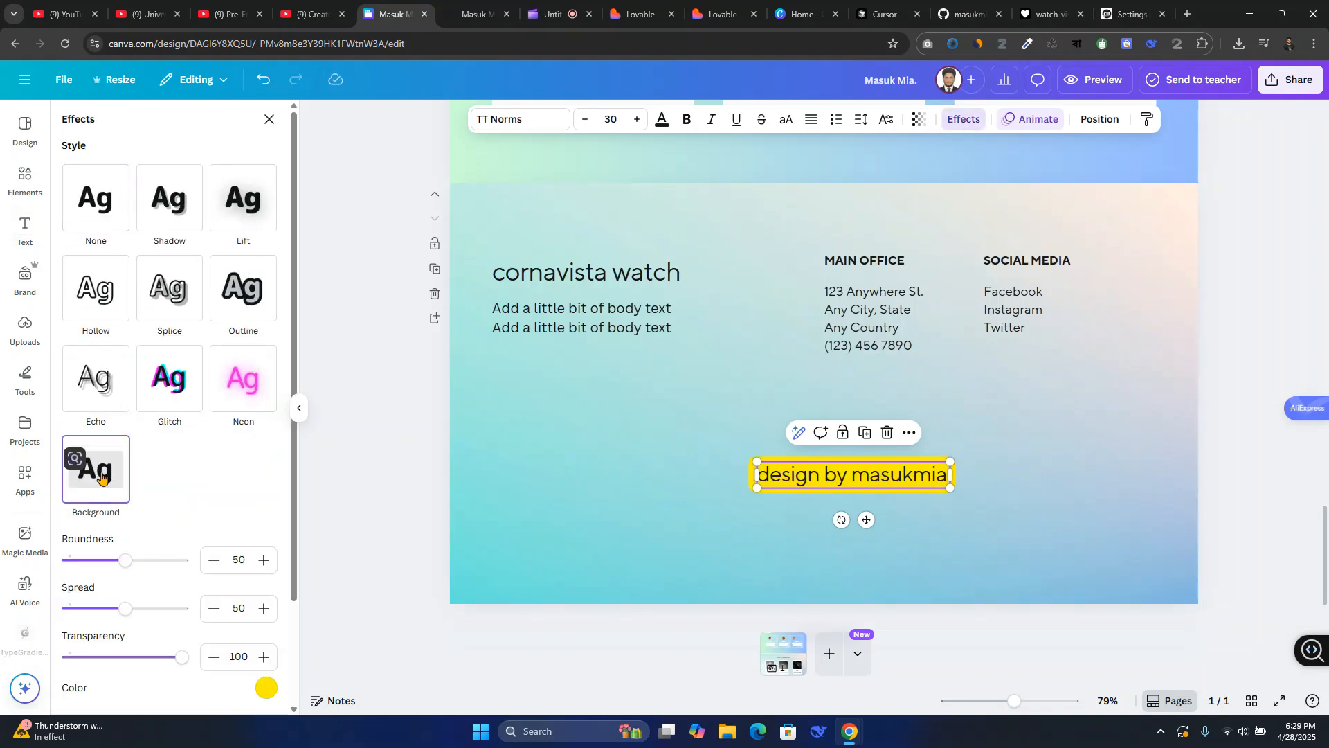
{"action": "left_click", "coordinate": [243, 213]}
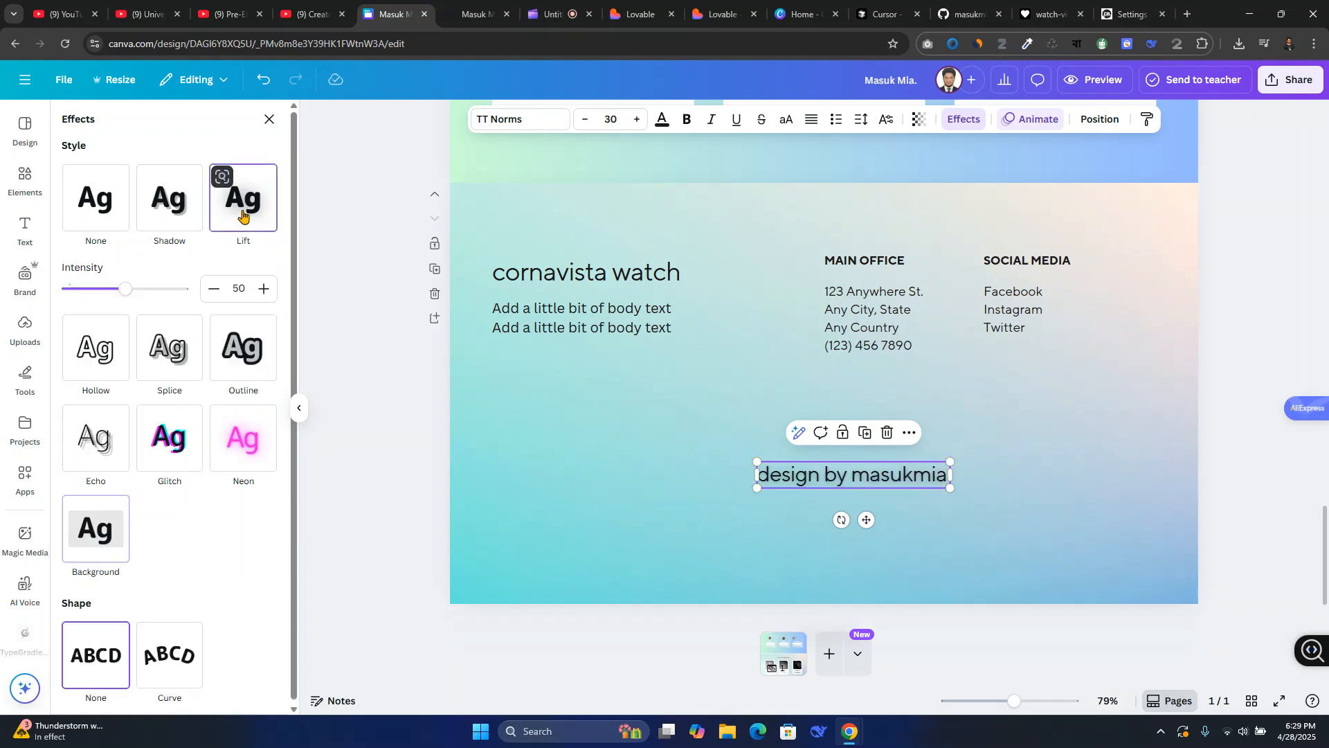
{"action": "left_click", "coordinate": [787, 121]}
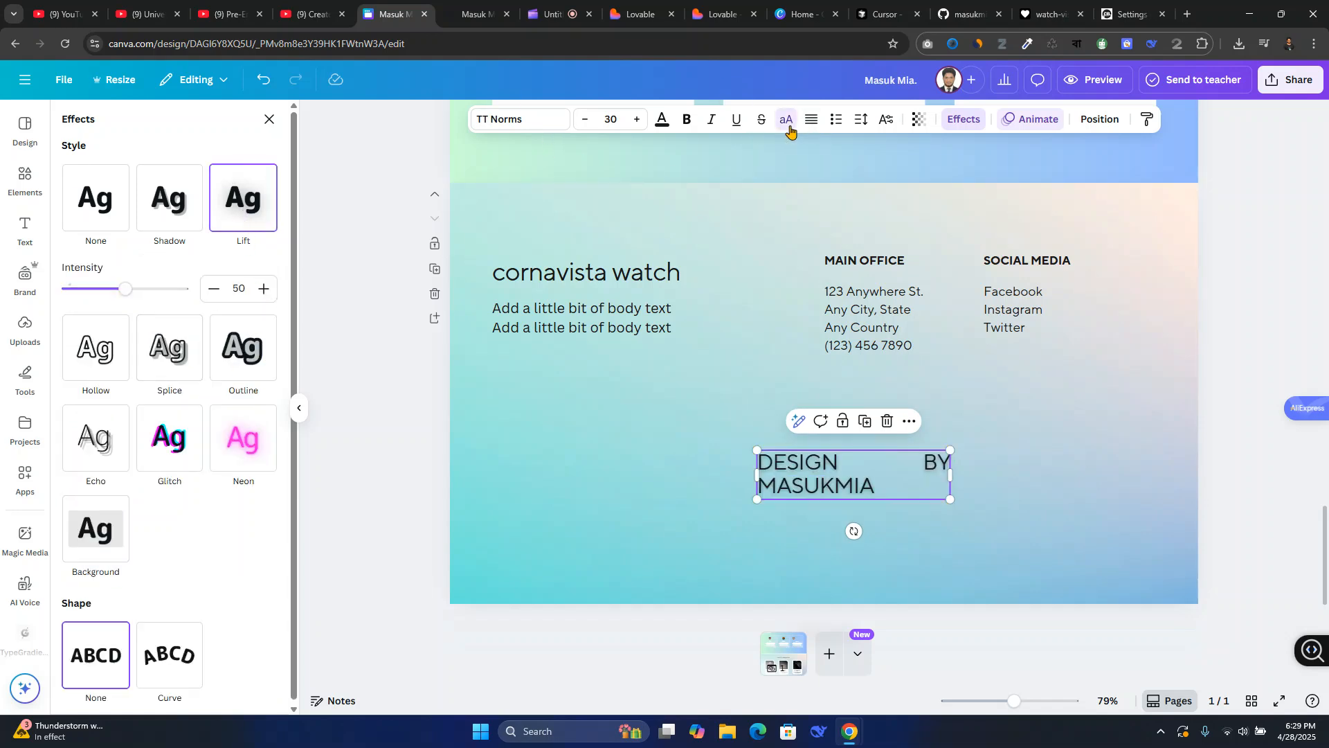
{"action": "left_click", "coordinate": [789, 126]}
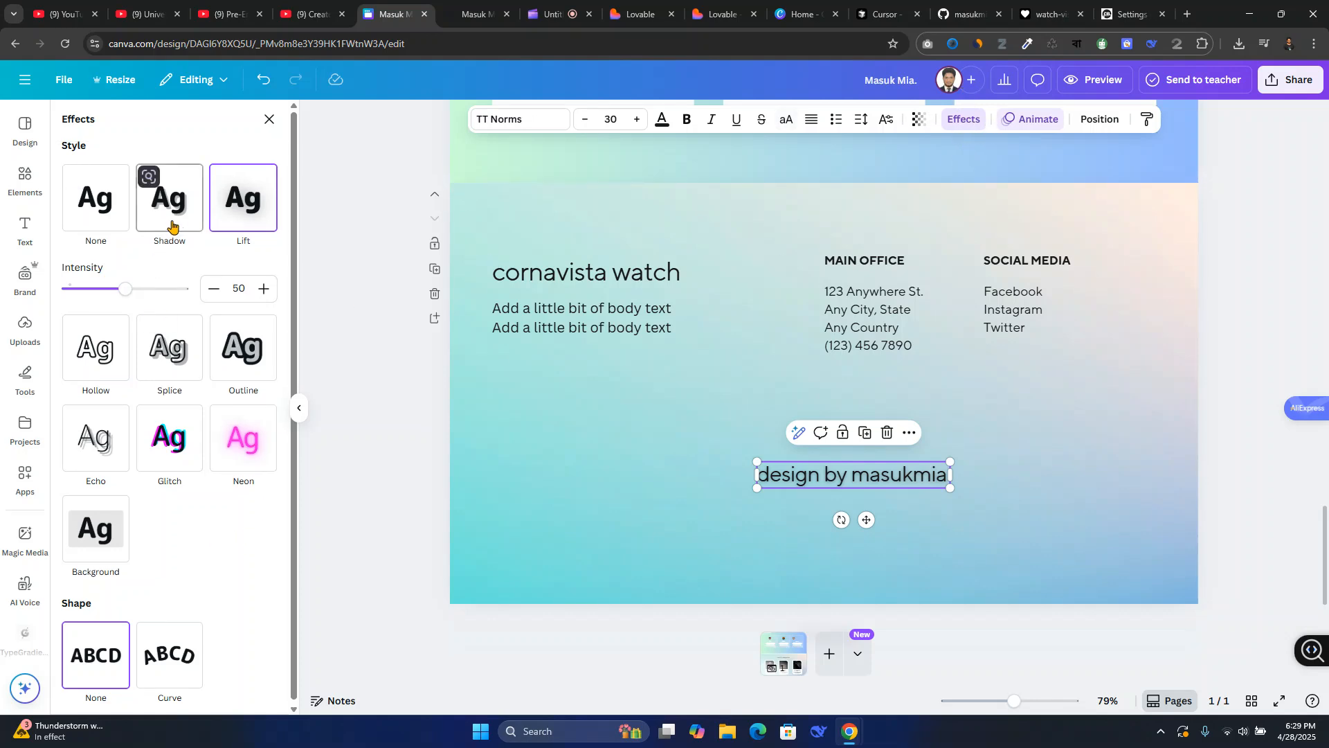
{"action": "left_click", "coordinate": [173, 215]}
{"action": "left_click", "coordinate": [230, 207]}
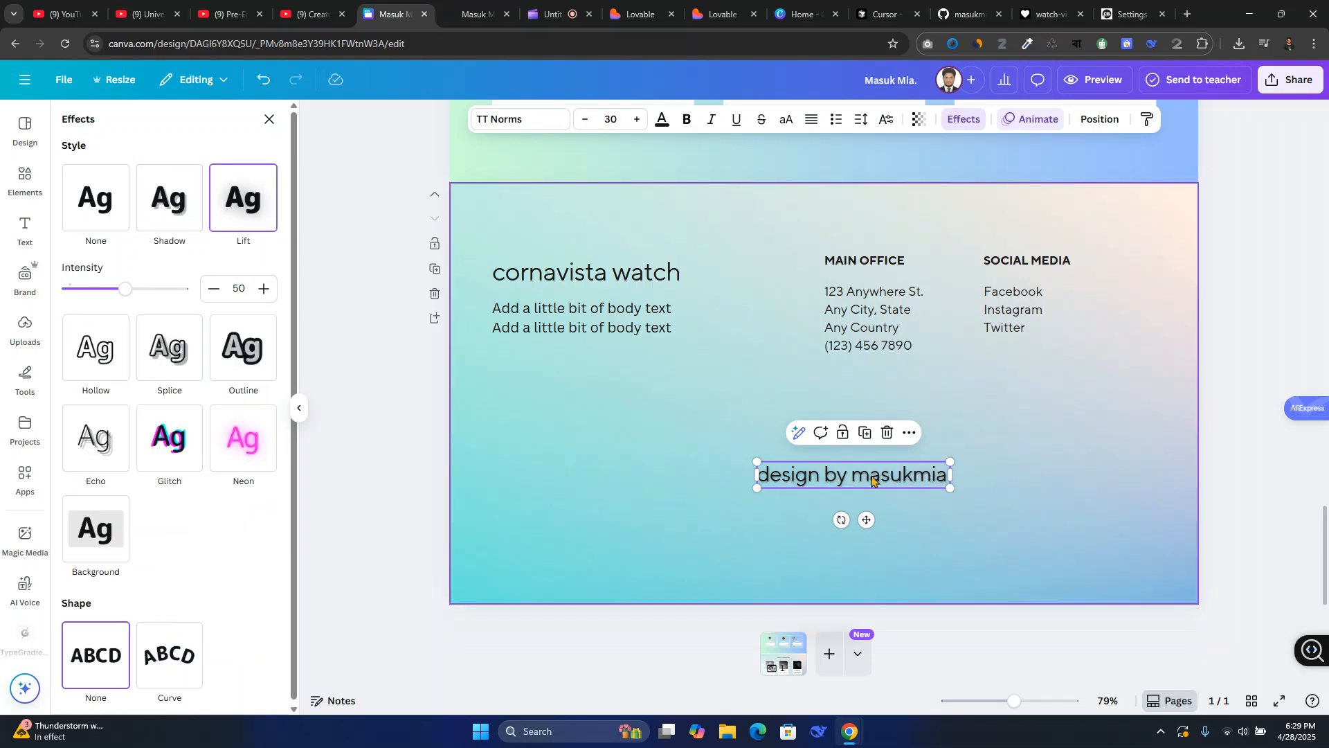
{"action": "left_click", "coordinate": [1049, 518]}
{"action": "left_click", "coordinate": [897, 484]}
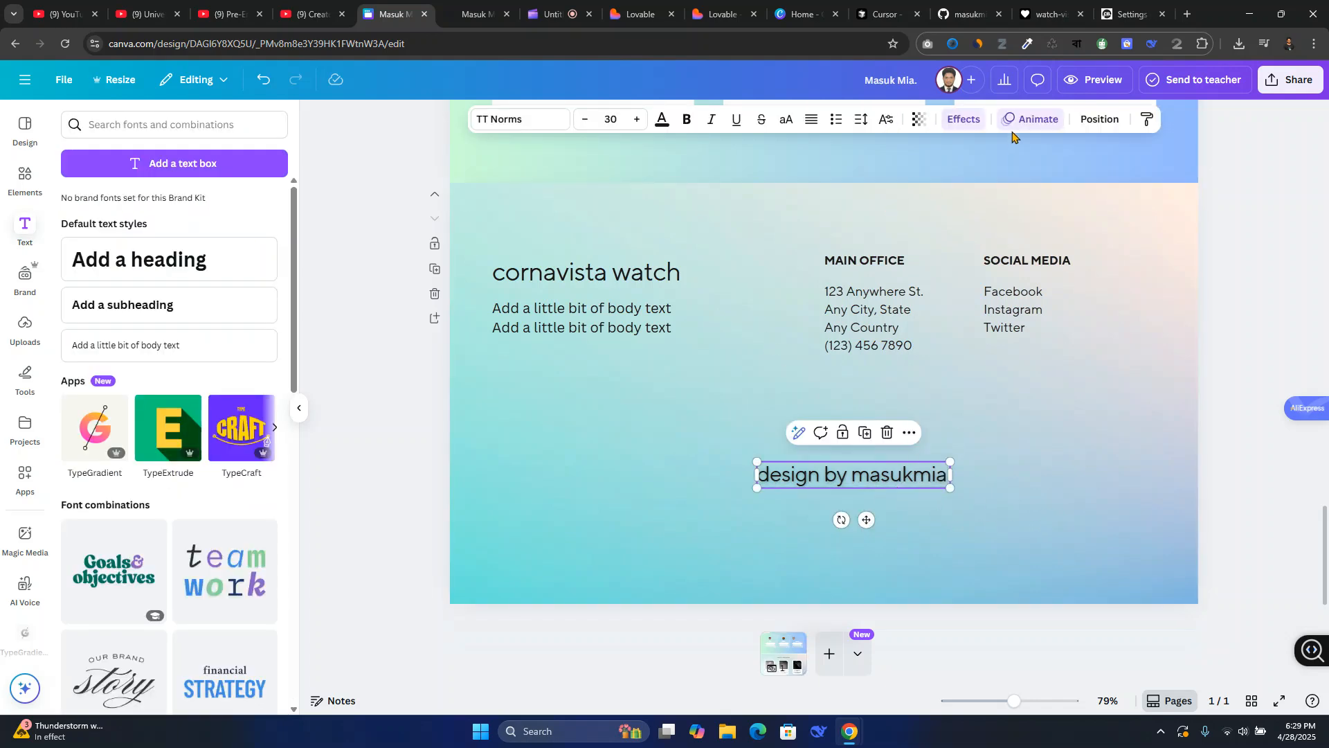
{"action": "left_click", "coordinate": [786, 123]}
{"action": "left_click", "coordinate": [786, 123]}
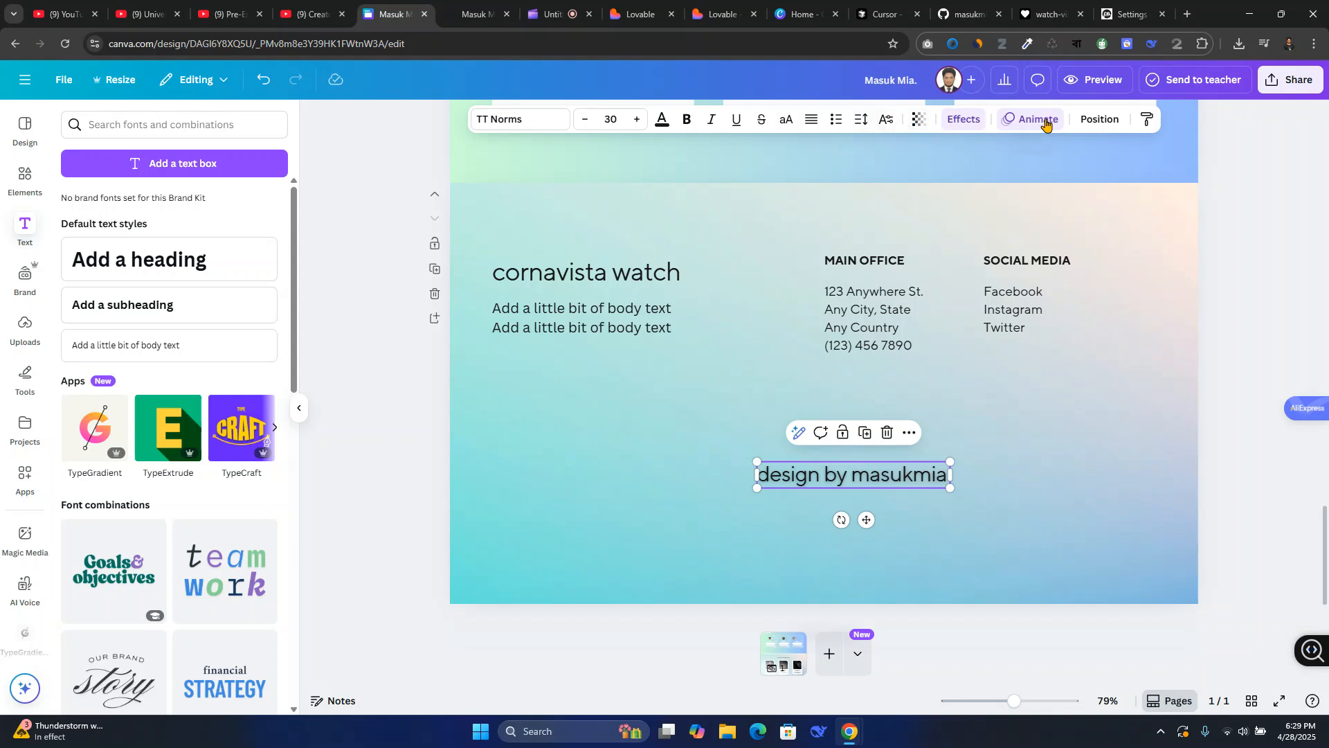
{"action": "left_click", "coordinate": [1097, 122]}
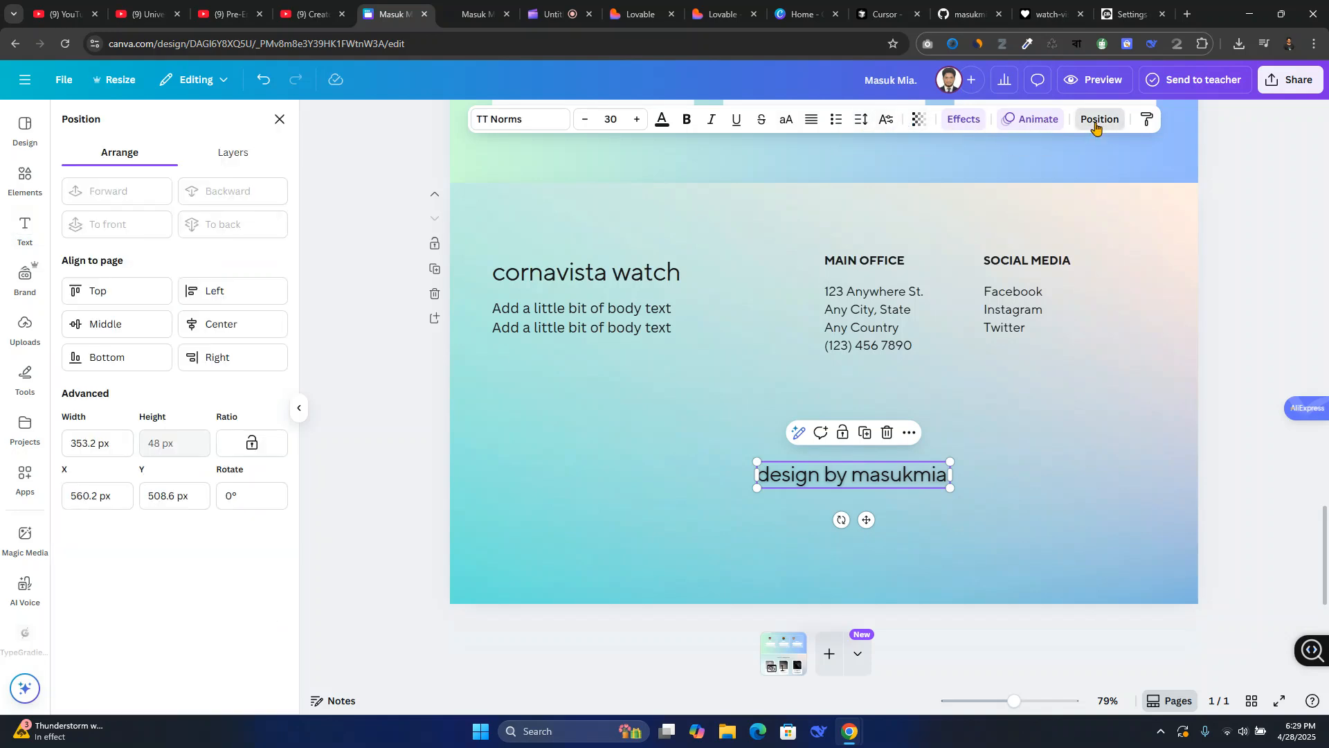
Apply the Pop page animation to the whole cornavista watch footer section.
{"action": "left_click", "coordinate": [1042, 122]}
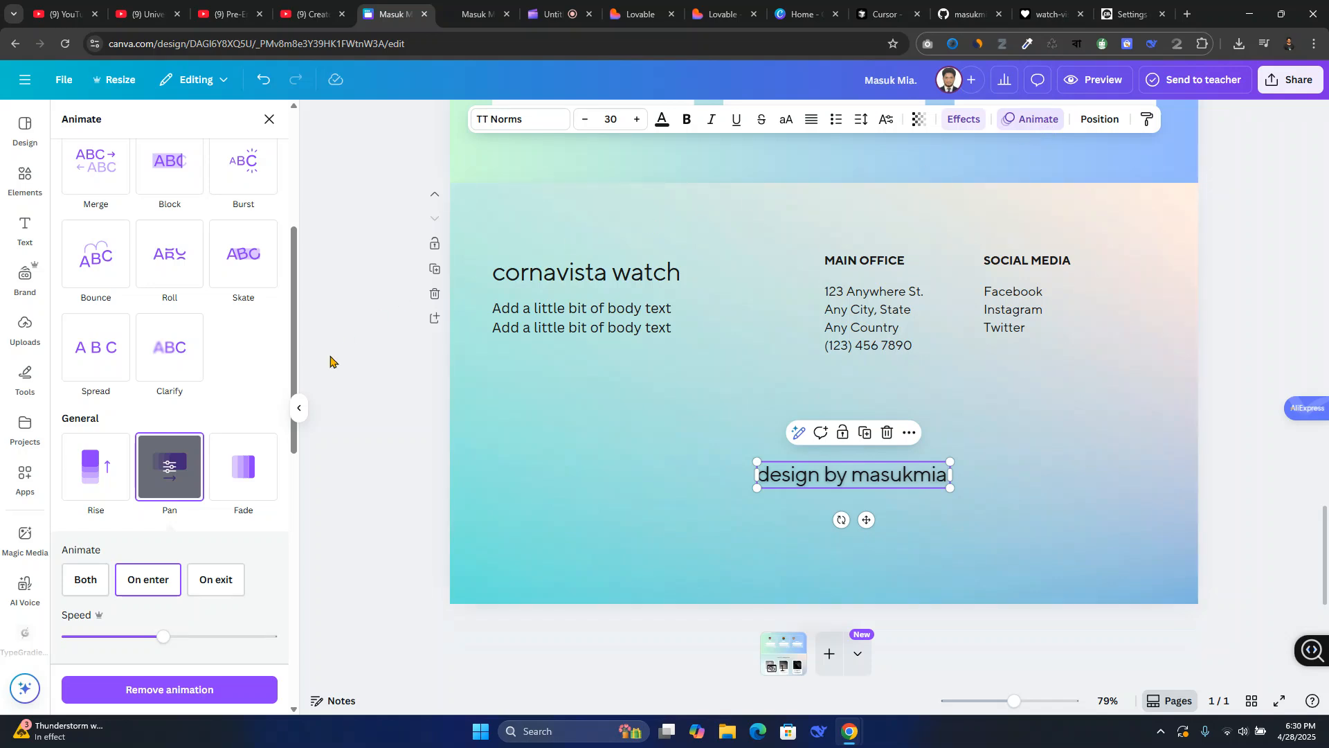
{"action": "left_click", "coordinate": [1032, 413]}
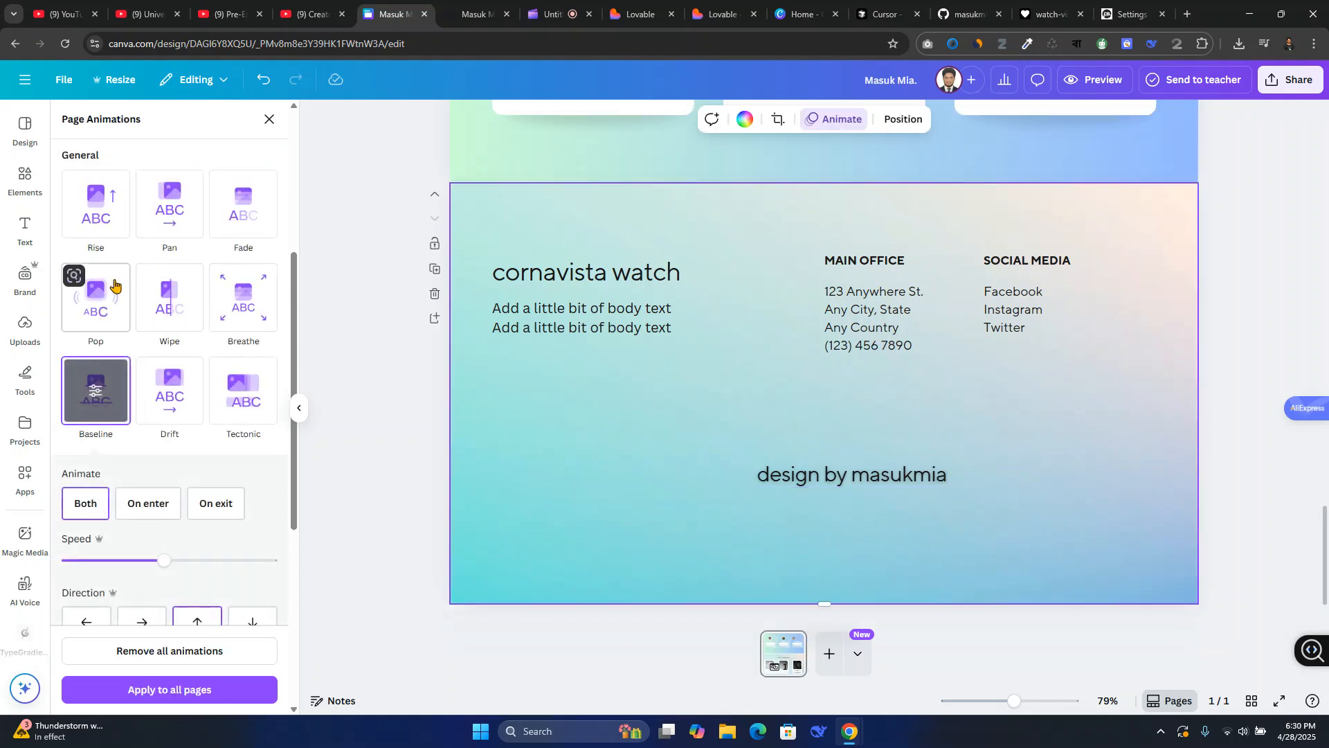
{"action": "left_click", "coordinate": [101, 300]}
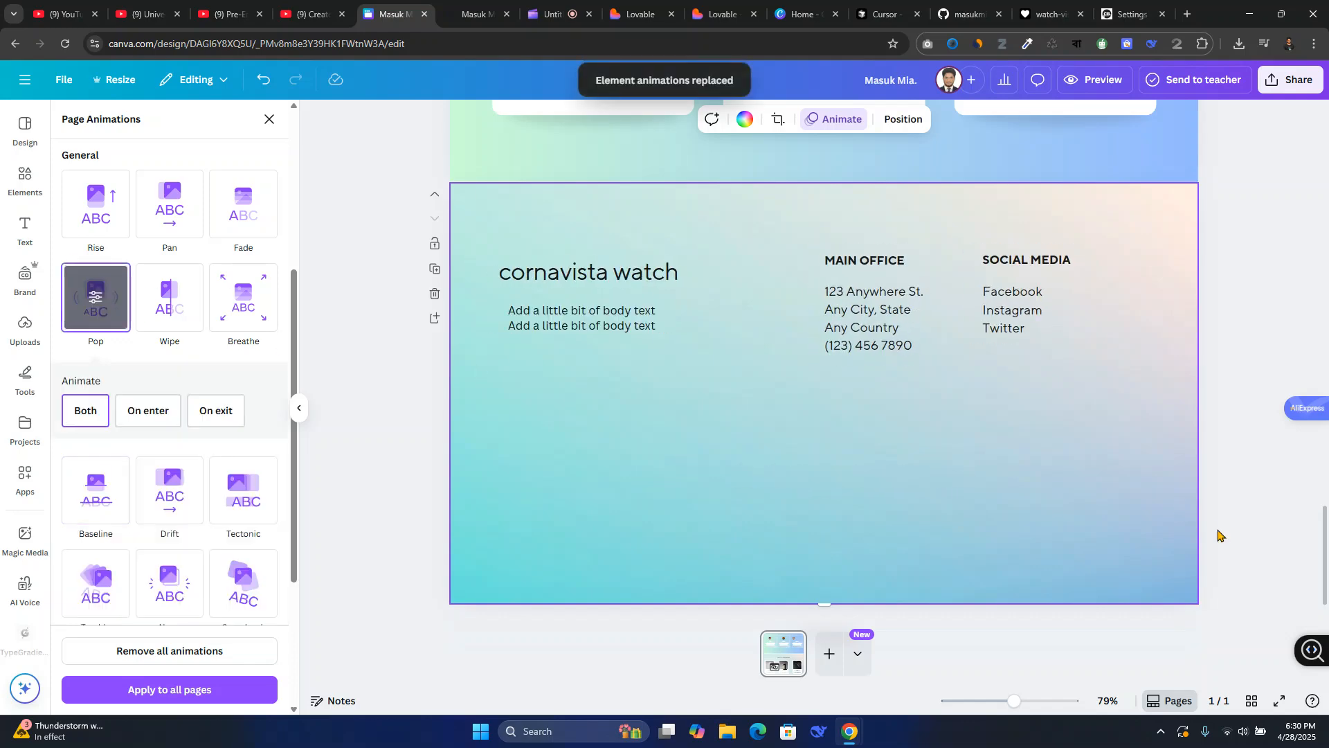
Apply the Pan page animation to the Blogs section.
{"action": "scroll", "coordinate": [1216, 534], "scroll_direction": "up", "scroll_amount": 8}
{"action": "left_click", "coordinate": [699, 261]}
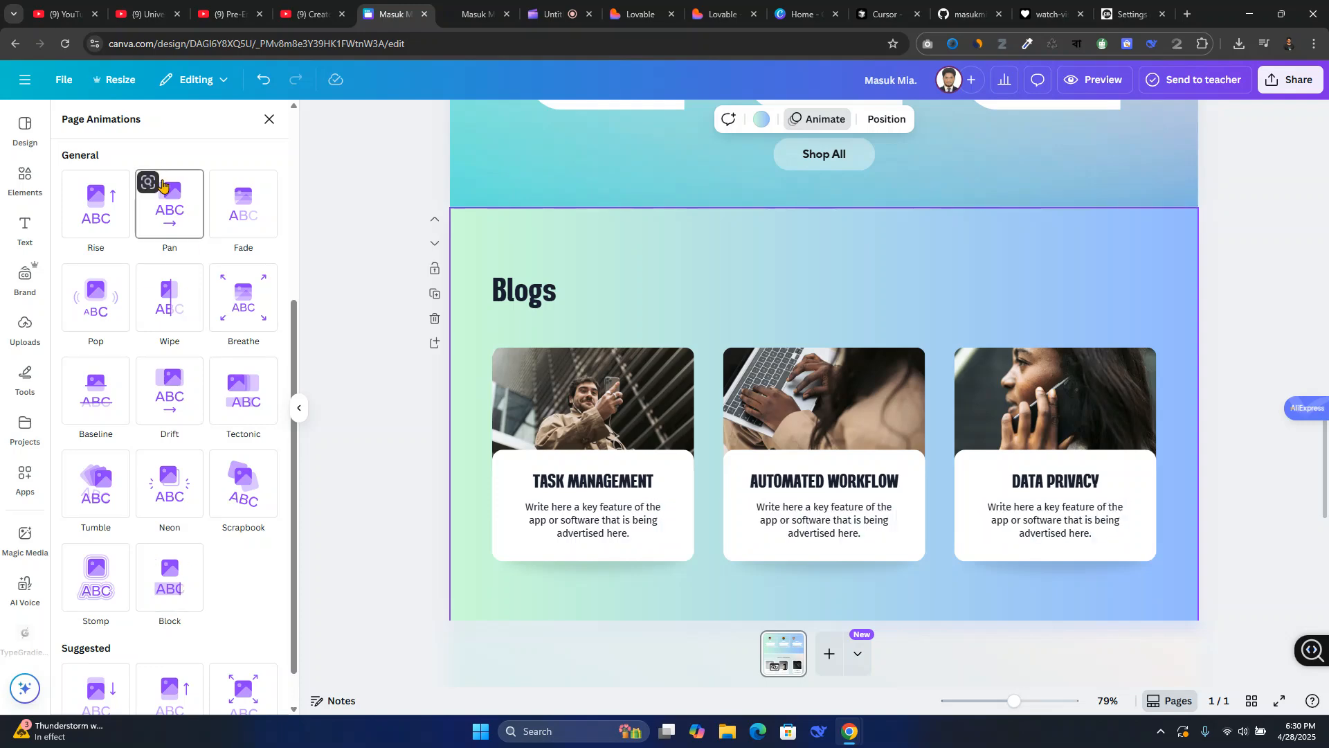
{"action": "left_click", "coordinate": [171, 214]}
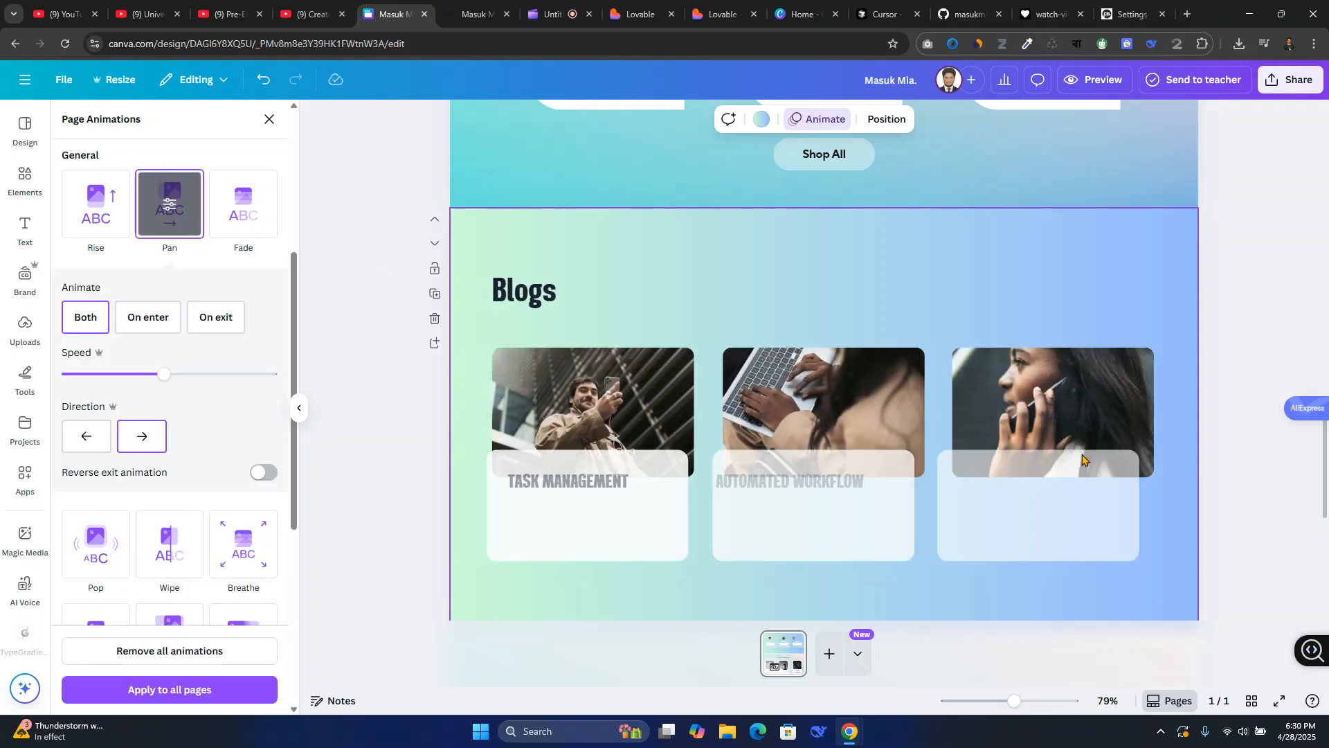
Apply the Tumble page animation to the watch categories section.
{"action": "scroll", "coordinate": [761, 381], "scroll_direction": "up", "scroll_amount": 6}
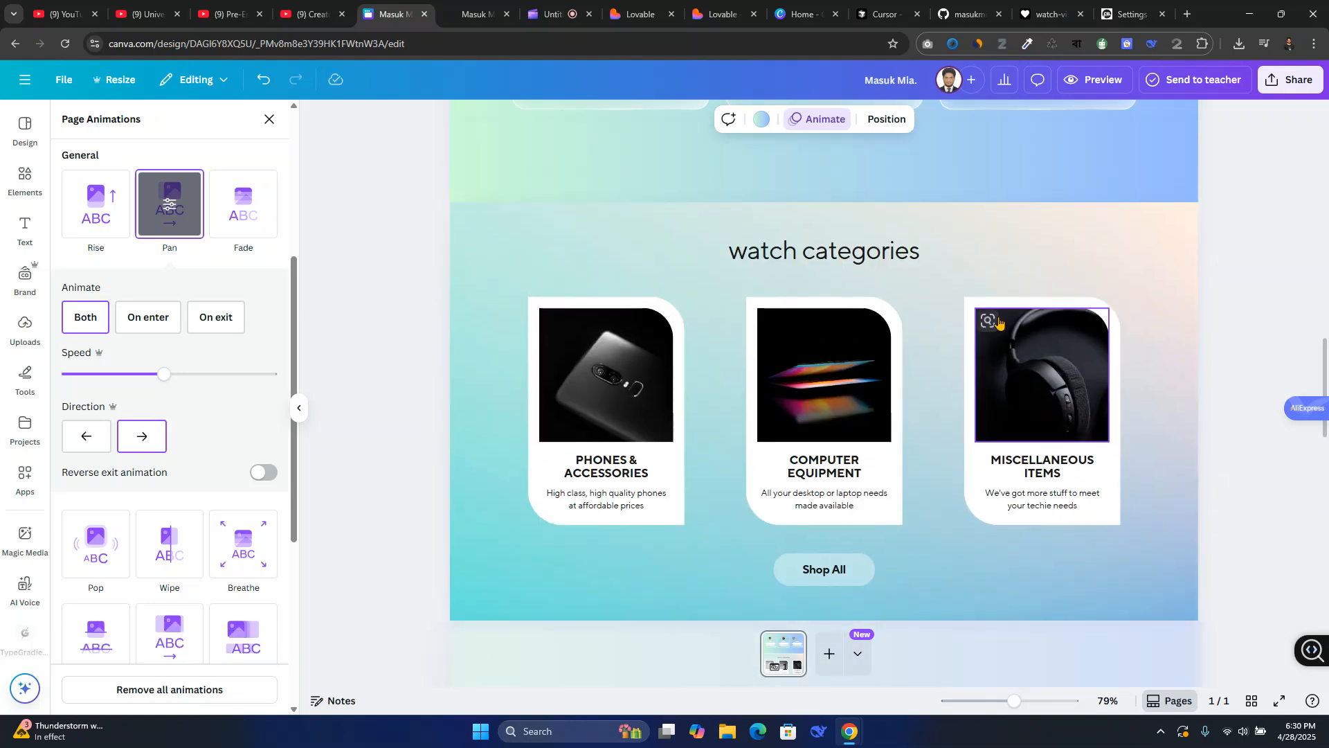
{"action": "left_click", "coordinate": [994, 267]}
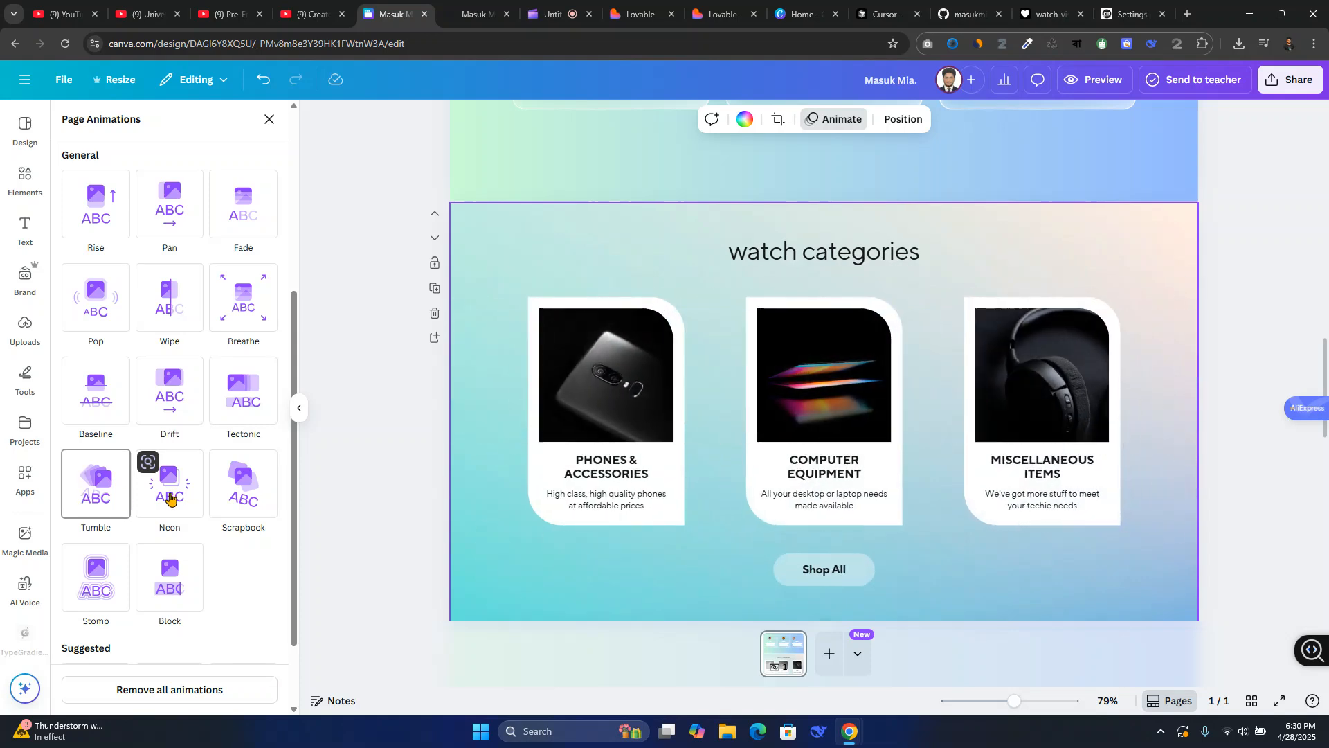
{"action": "left_click", "coordinate": [100, 495]}
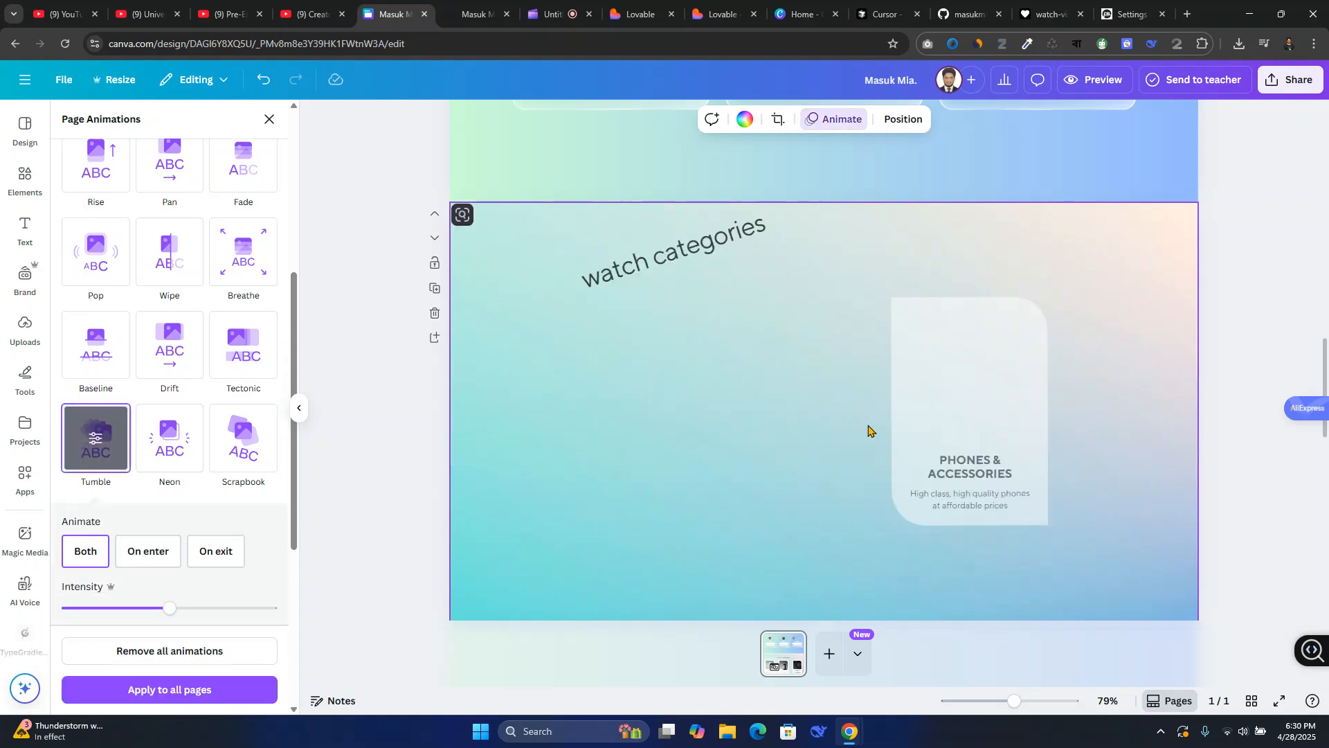
Apply the Tectonic page animation to the Teams section.
{"action": "scroll", "coordinate": [866, 429], "scroll_direction": "up", "scroll_amount": 10}
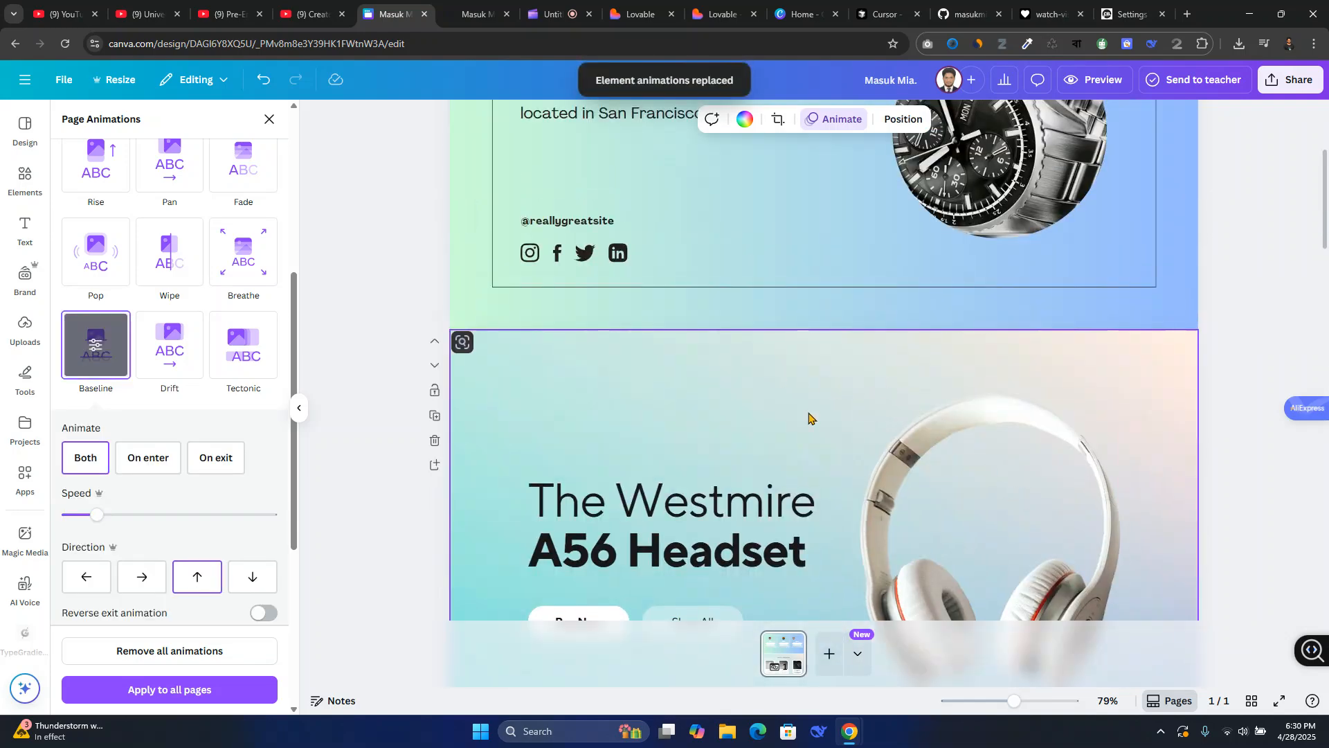
{"action": "scroll", "coordinate": [809, 418], "scroll_direction": "down", "scroll_amount": 4}
{"action": "scroll", "coordinate": [949, 526], "scroll_direction": "down", "scroll_amount": 3}
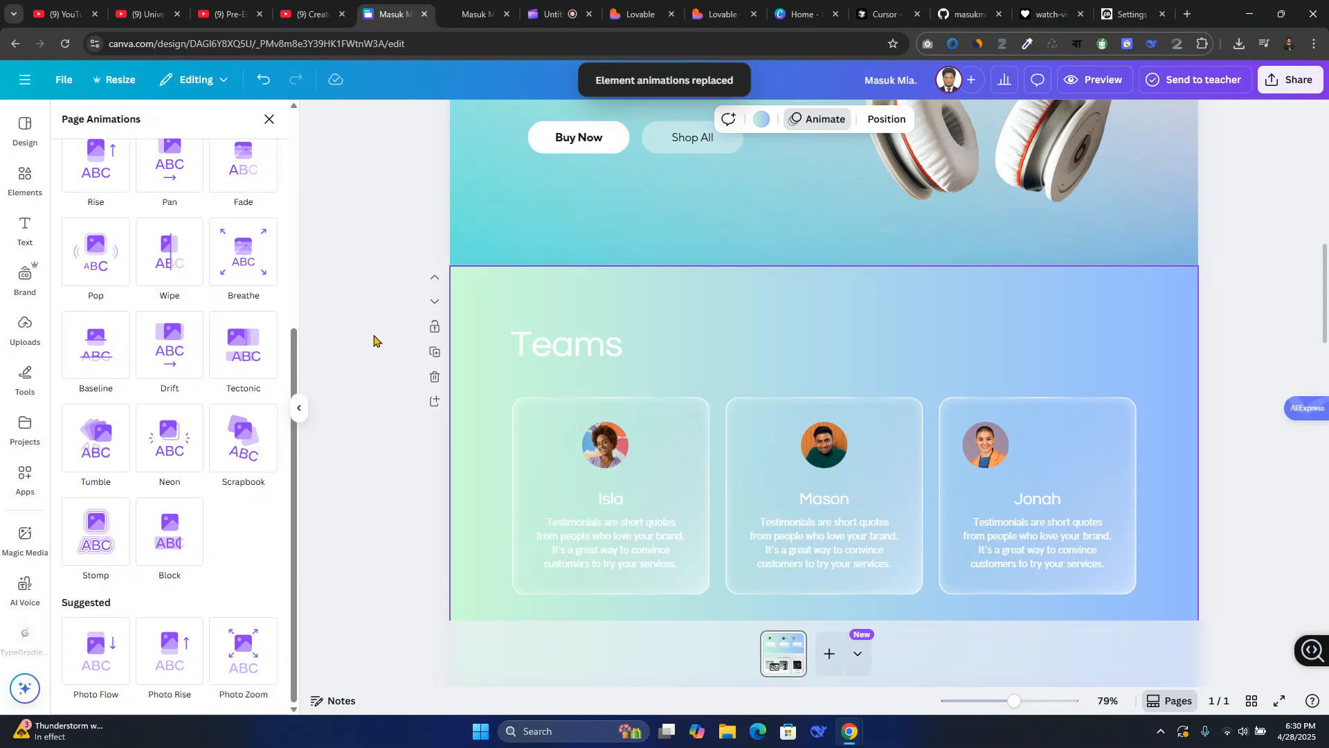
{"action": "left_click", "coordinate": [251, 349]}
{"action": "scroll", "coordinate": [1026, 534], "scroll_direction": "down", "scroll_amount": 1}
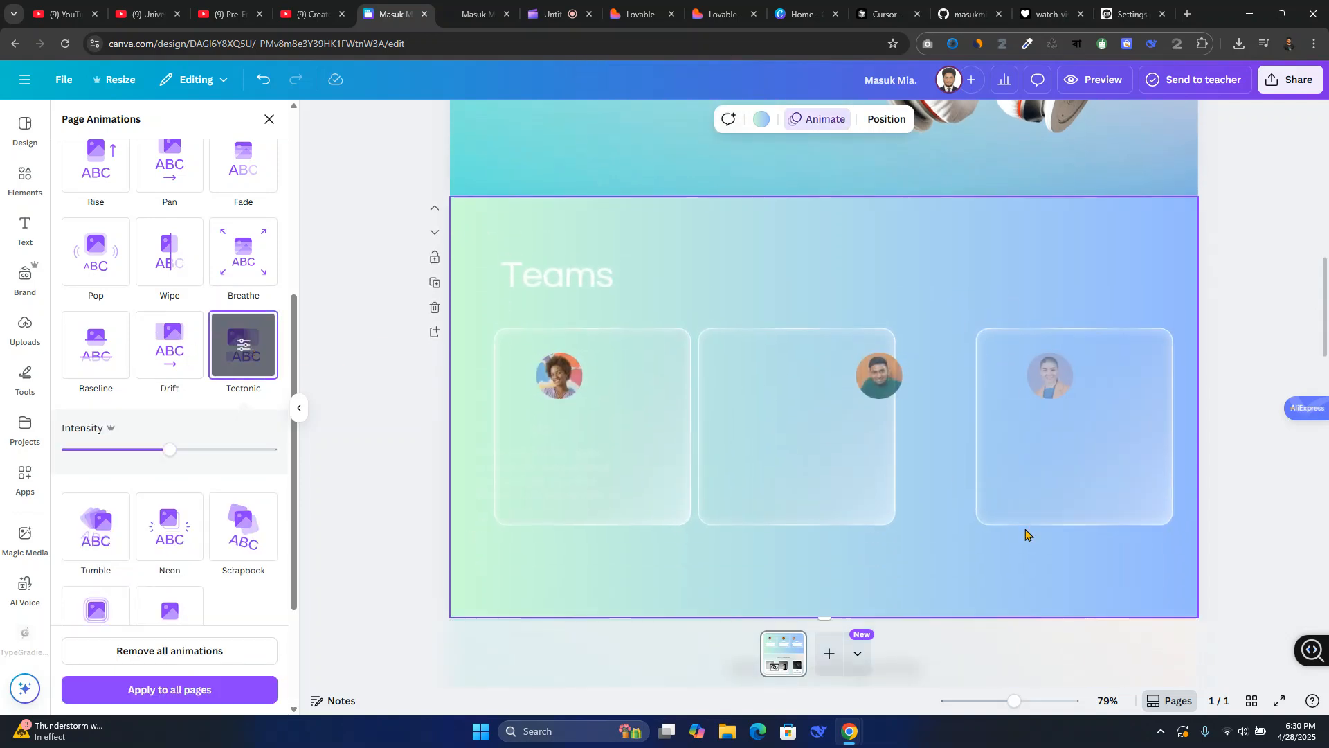
Set the page animation of the Westmire A56 Headset section to Pan.
{"action": "scroll", "coordinate": [1025, 533], "scroll_direction": "up", "scroll_amount": 8}
{"action": "left_click", "coordinate": [860, 403]}
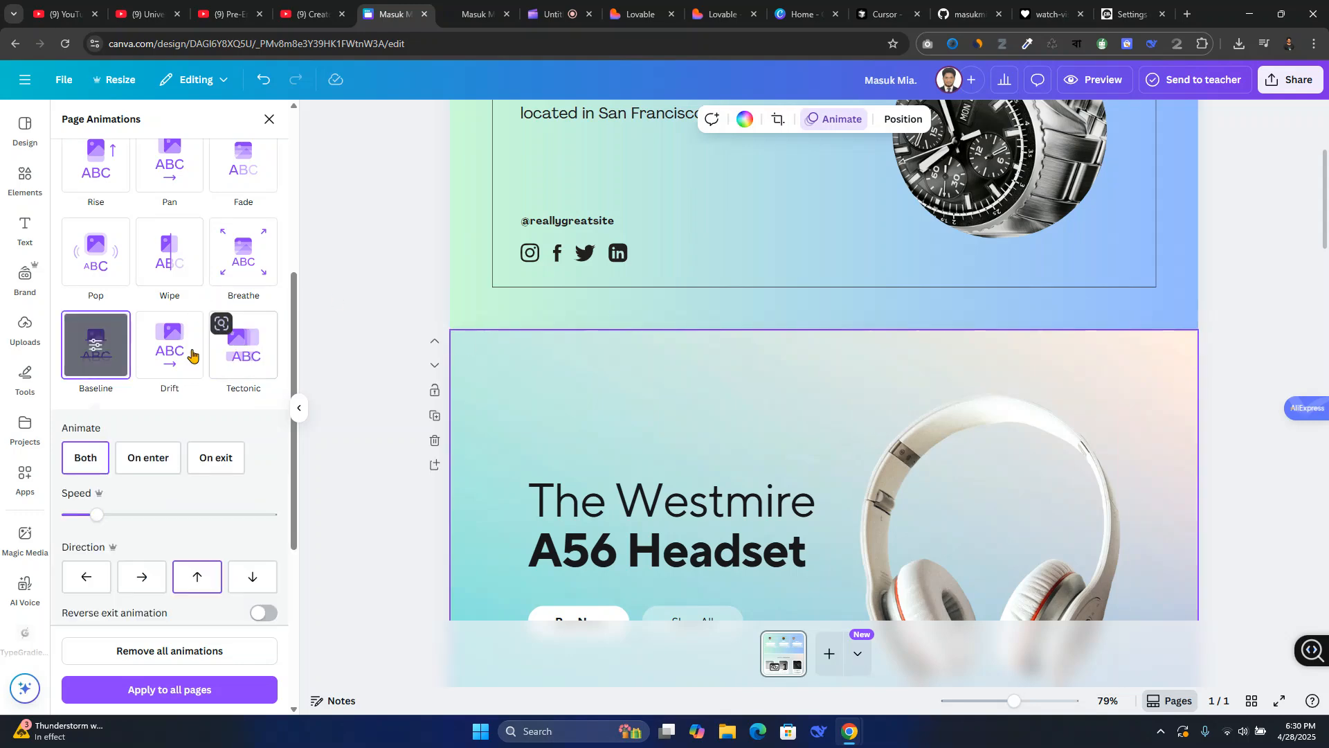
{"action": "left_click", "coordinate": [171, 183]}
Preview the Simple page animation on the hero section with the watch photo and apply Sleek to it.
{"action": "scroll", "coordinate": [1032, 377], "scroll_direction": "up", "scroll_amount": 2}
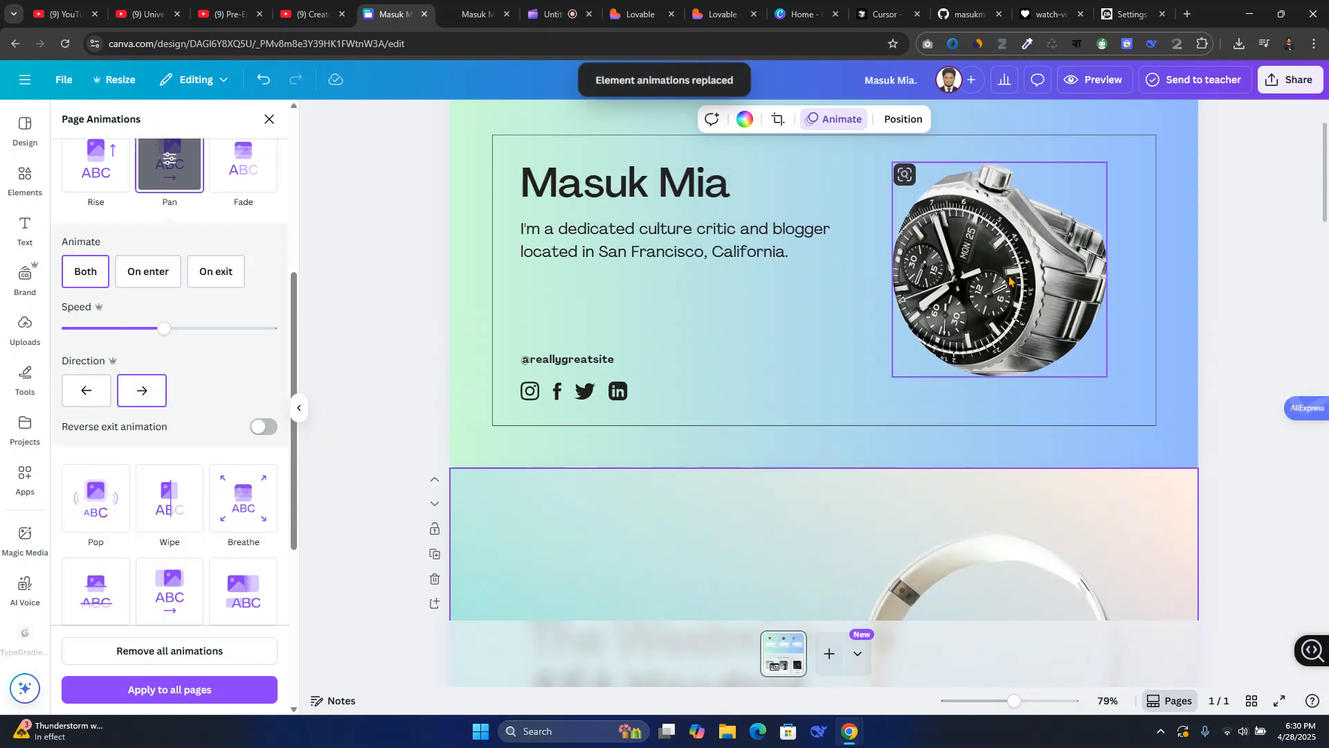
{"action": "scroll", "coordinate": [1142, 411], "scroll_direction": "down", "scroll_amount": 1}
{"action": "scroll", "coordinate": [1177, 441], "scroll_direction": "up", "scroll_amount": 3}
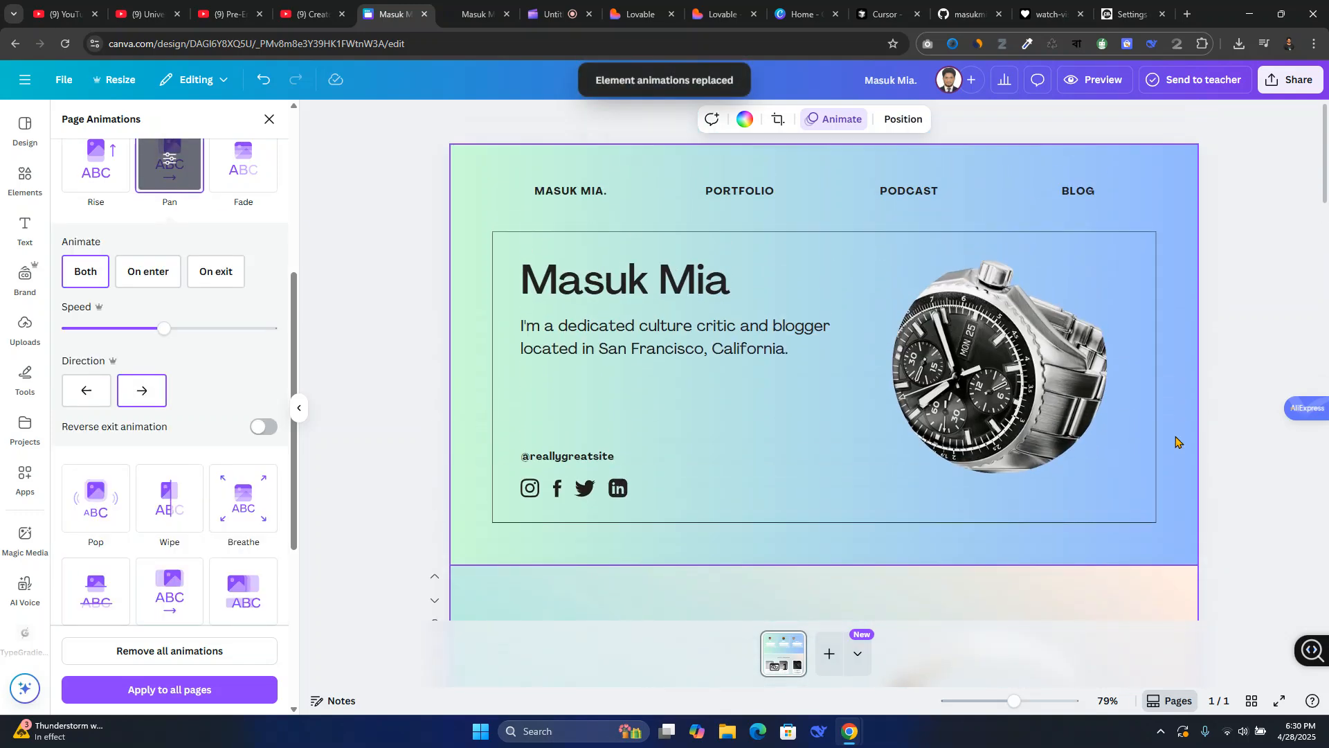
{"action": "left_click", "coordinate": [1157, 210]}
{"action": "scroll", "coordinate": [173, 291], "scroll_direction": "up", "scroll_amount": 5}
{"action": "left_click", "coordinate": [96, 317]}
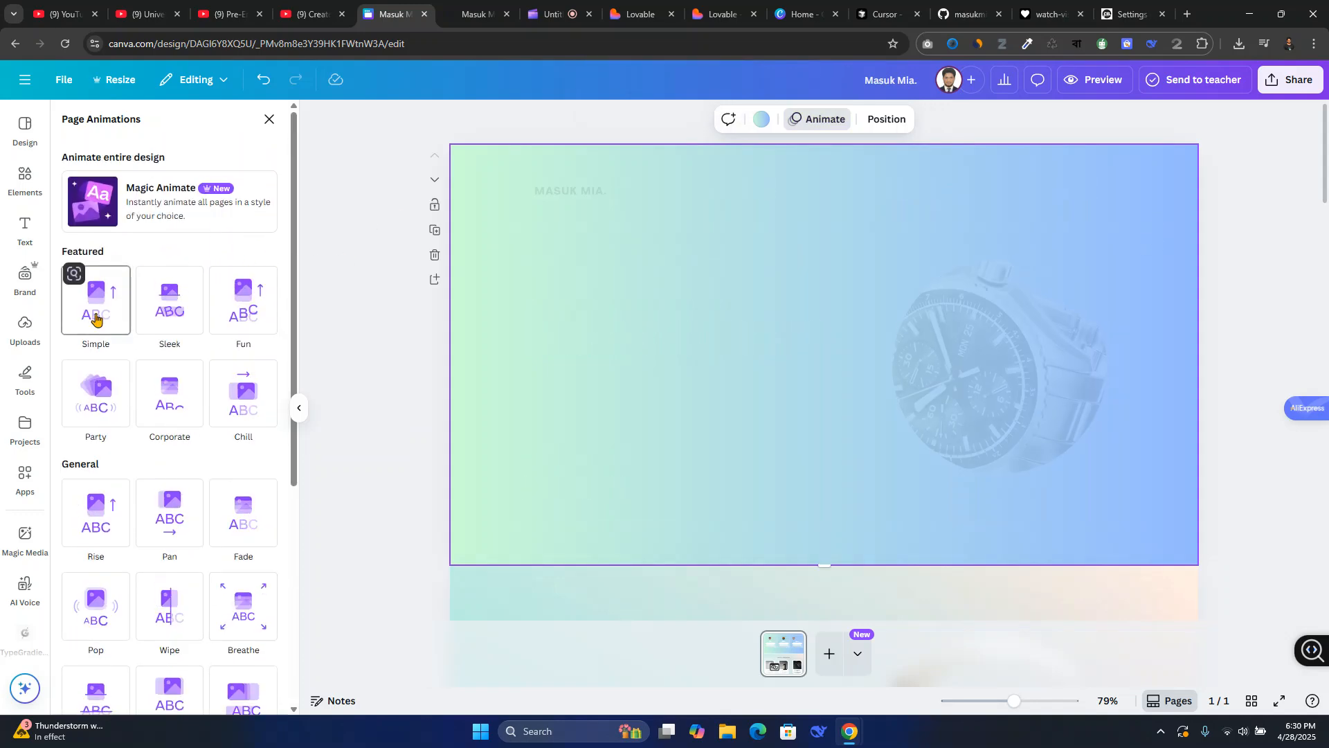
{"action": "left_click", "coordinate": [166, 322]}
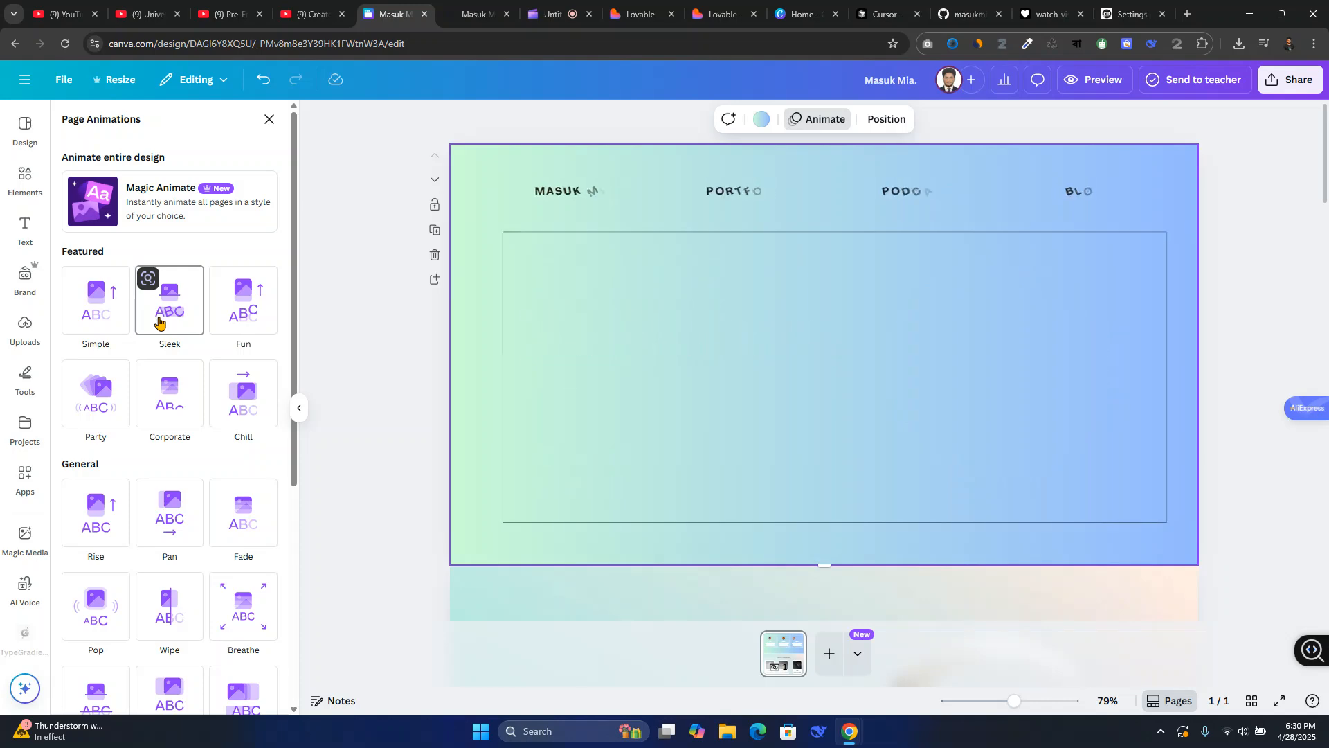
{"action": "left_click", "coordinate": [172, 333]}
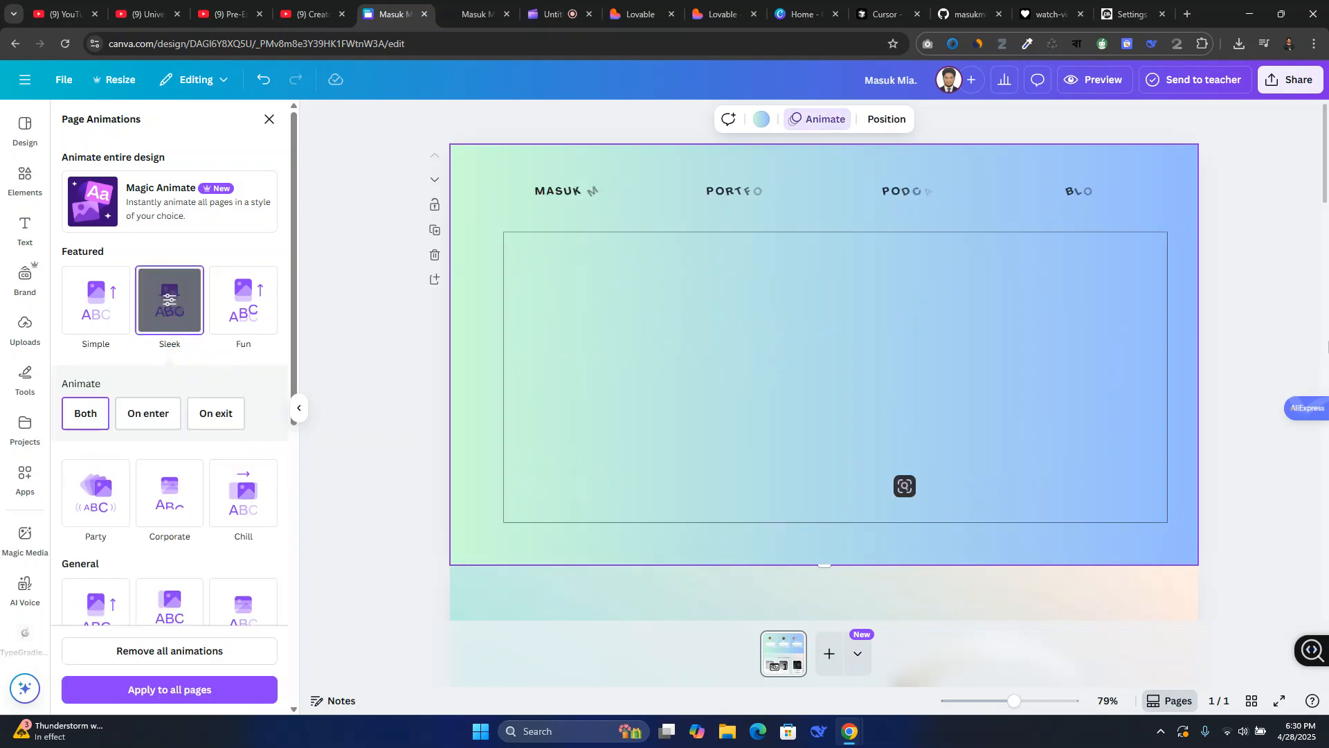
{"action": "left_click", "coordinate": [1260, 277]}
Republish the design as a website at its existing URL, with mobile resizing and the navigation menu included.
{"action": "scroll", "coordinate": [1023, 464], "scroll_direction": "down", "scroll_amount": 2}
{"action": "scroll", "coordinate": [1023, 463], "scroll_direction": "down", "scroll_amount": 5}
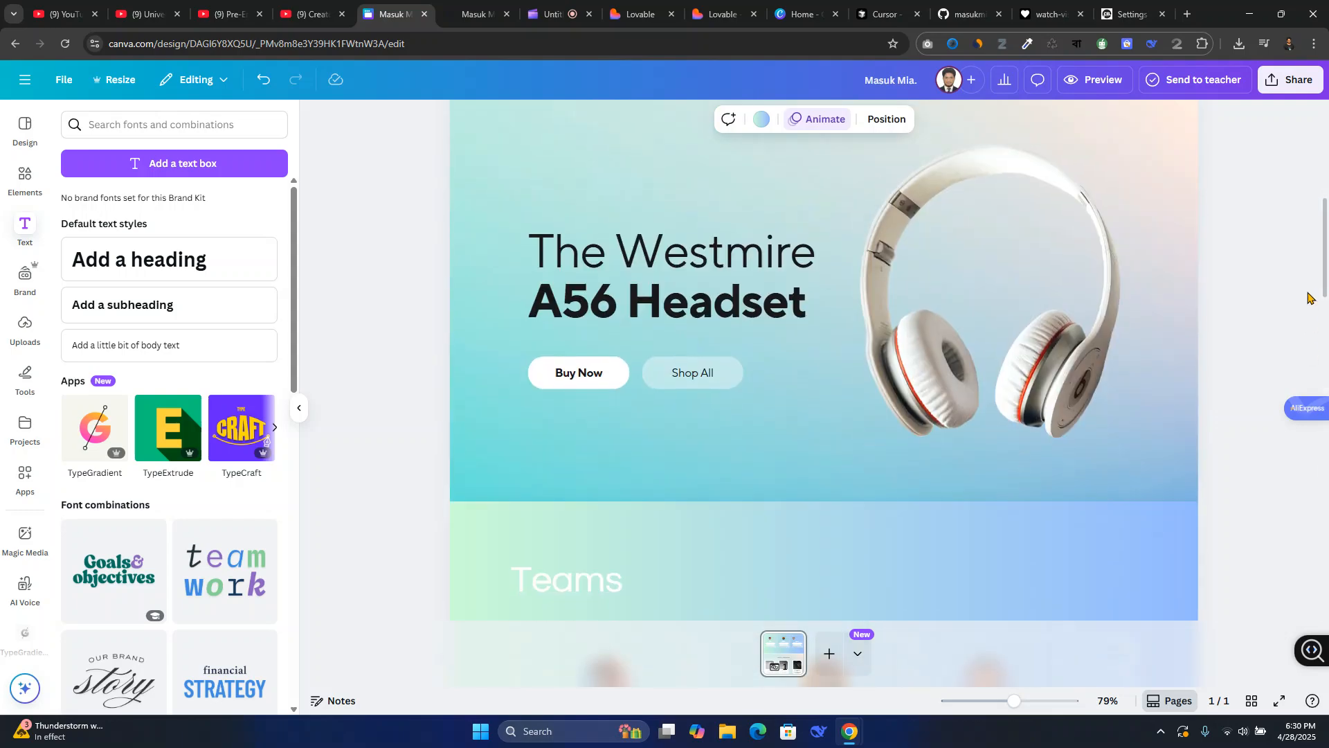
{"action": "left_click_drag", "start_coordinate": [1328, 243], "coordinate": [1324, 140]}
{"action": "left_click", "coordinate": [1298, 81]}
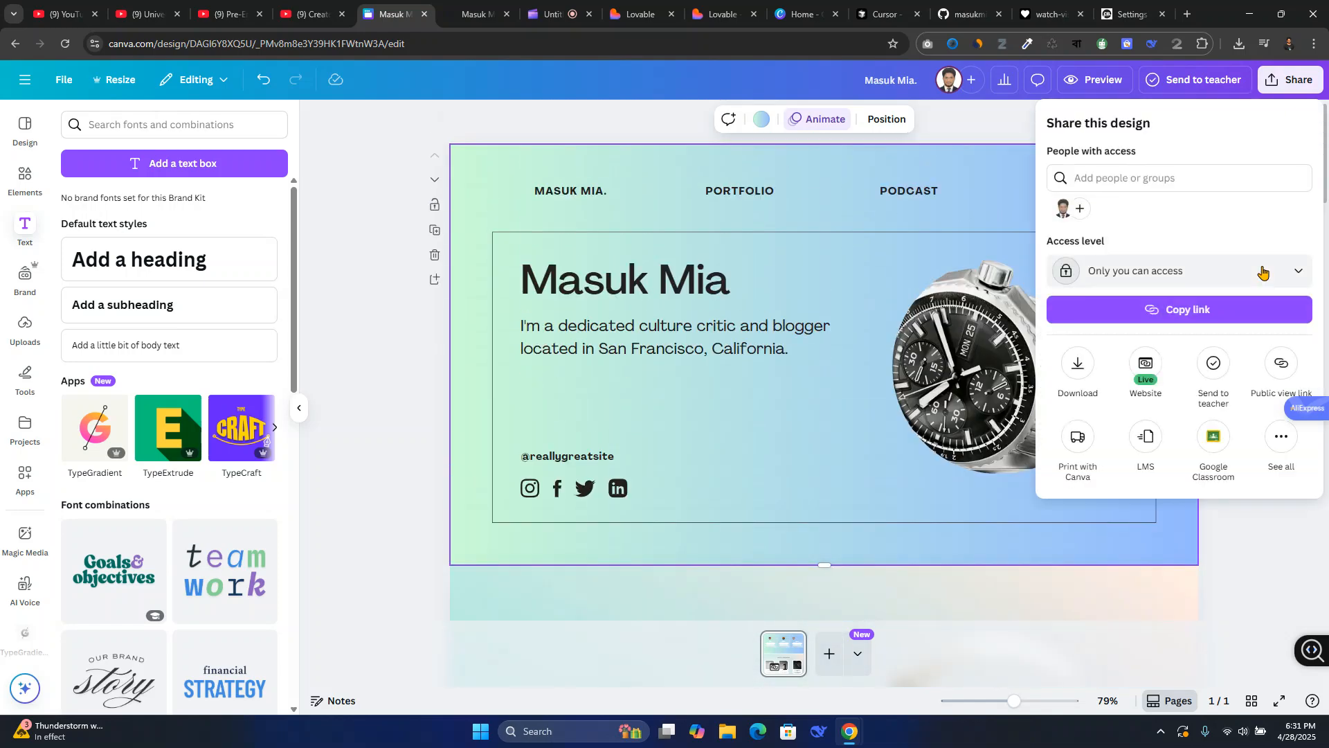
{"action": "left_click", "coordinate": [1146, 364]}
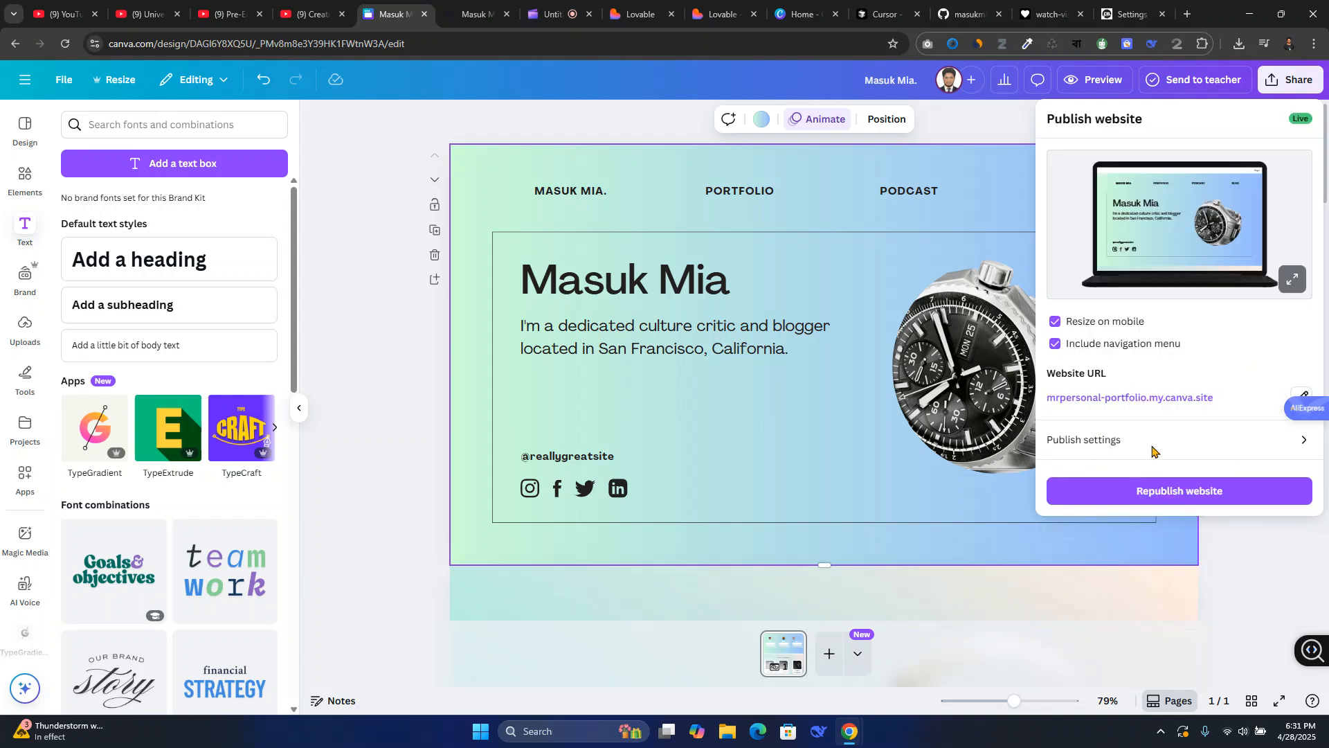
{"action": "left_click", "coordinate": [1172, 491]}
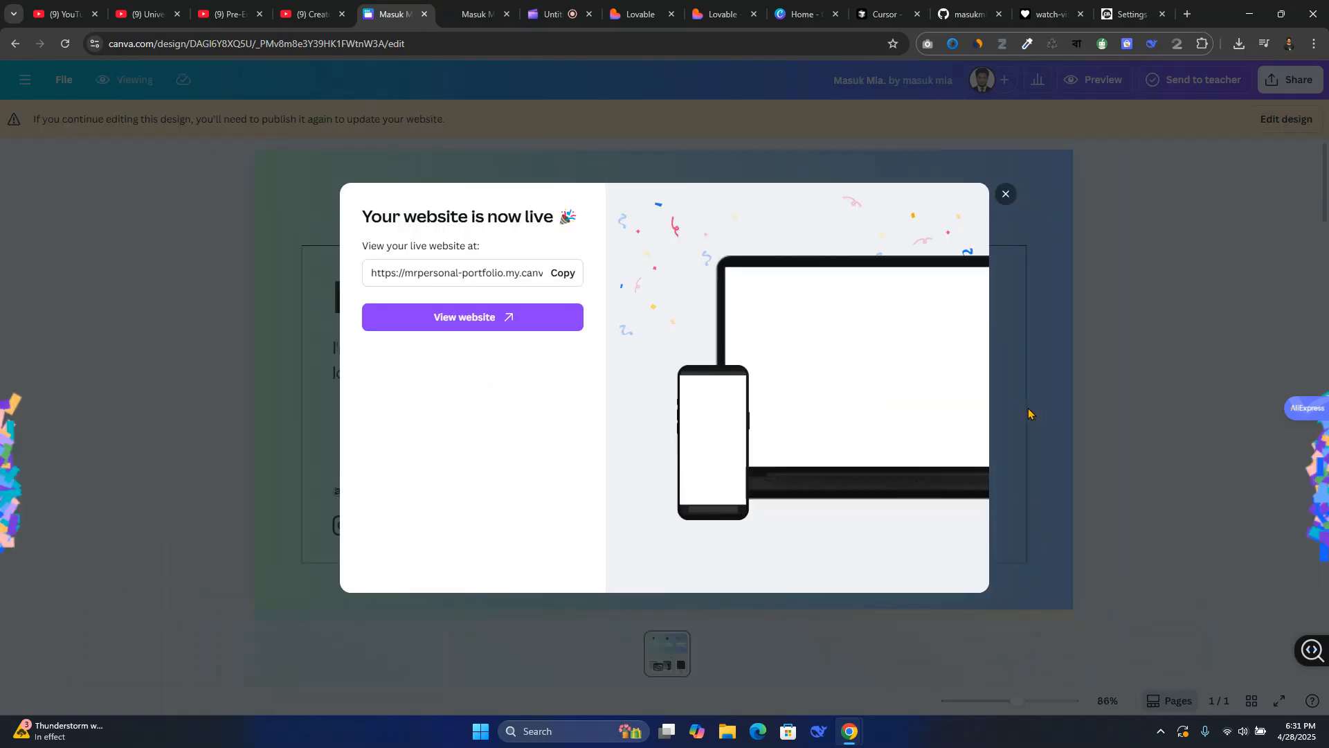
Open the live website from the publish confirmation and check its sections down to the end of the page.
{"action": "left_click", "coordinate": [474, 319]}
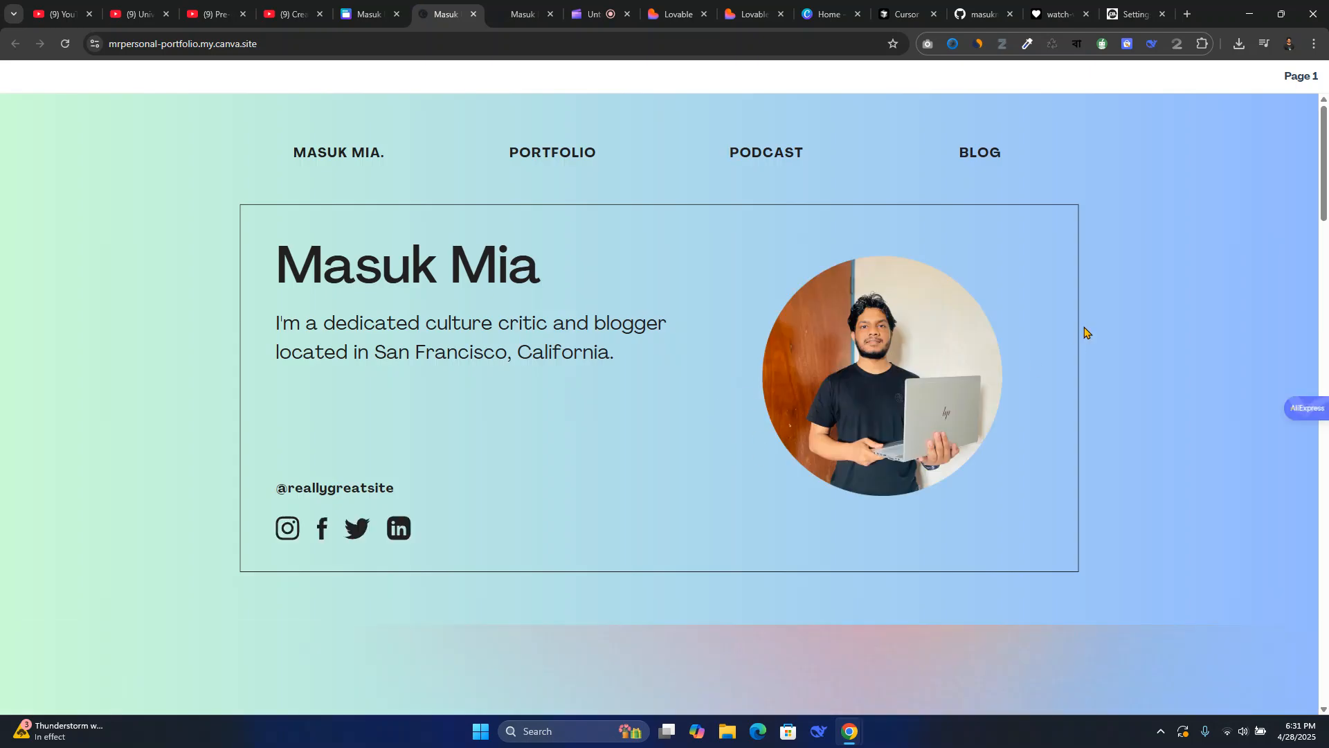
{"action": "scroll", "coordinate": [1082, 353], "scroll_direction": "down", "scroll_amount": 10}
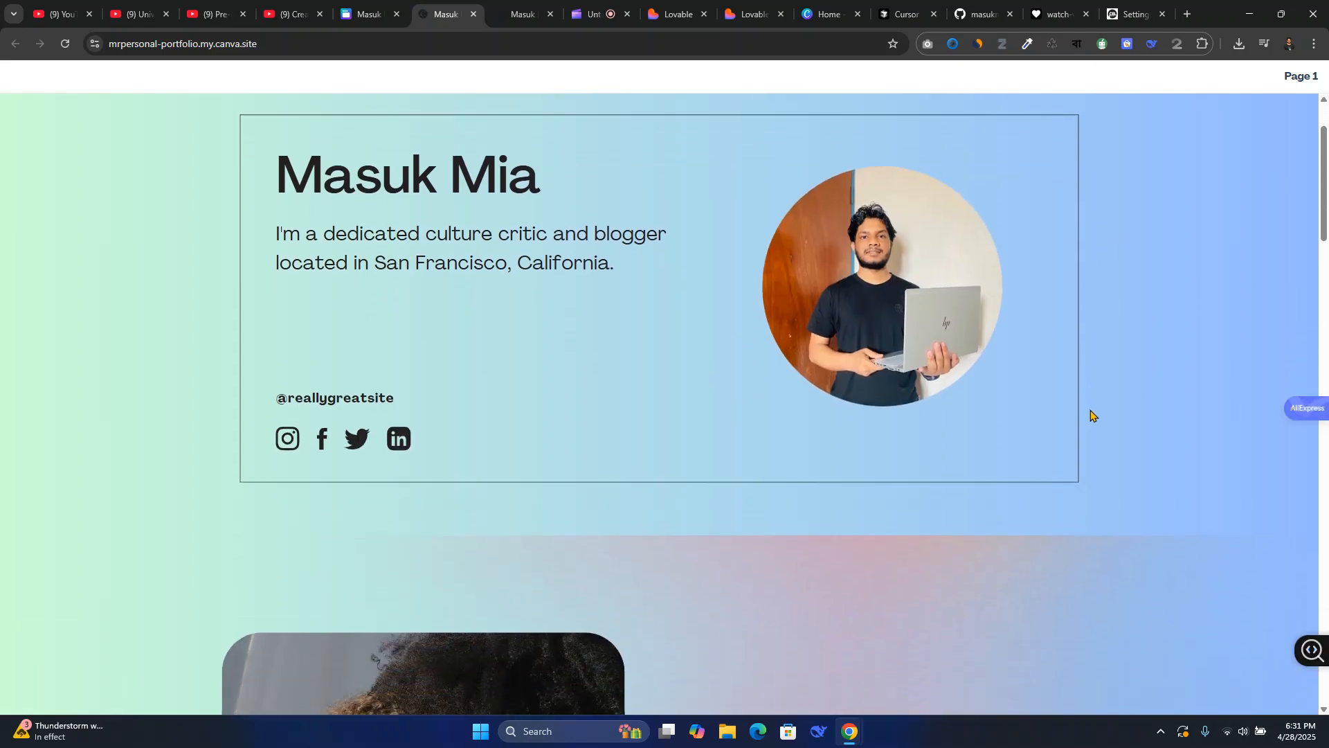
{"action": "scroll", "coordinate": [1014, 407], "scroll_direction": "down", "scroll_amount": 12}
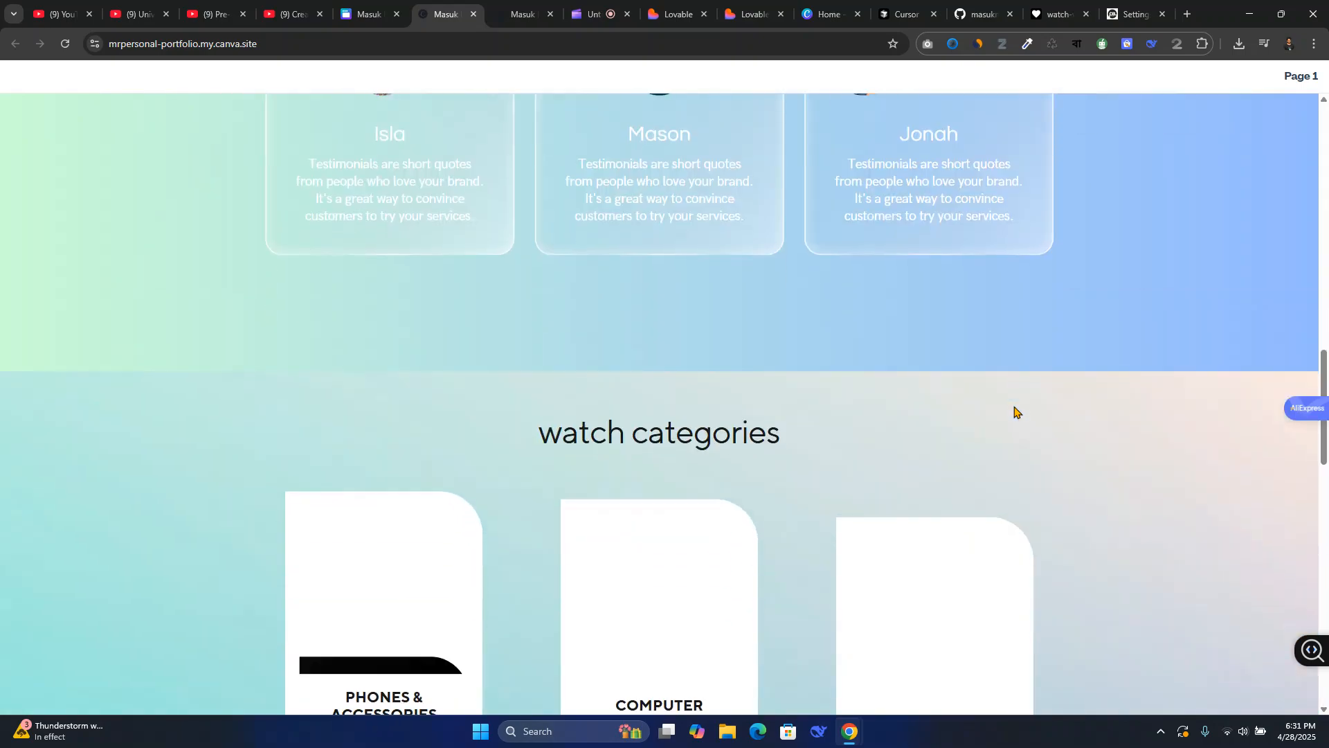
{"action": "scroll", "coordinate": [1046, 440], "scroll_direction": "down", "scroll_amount": 10}
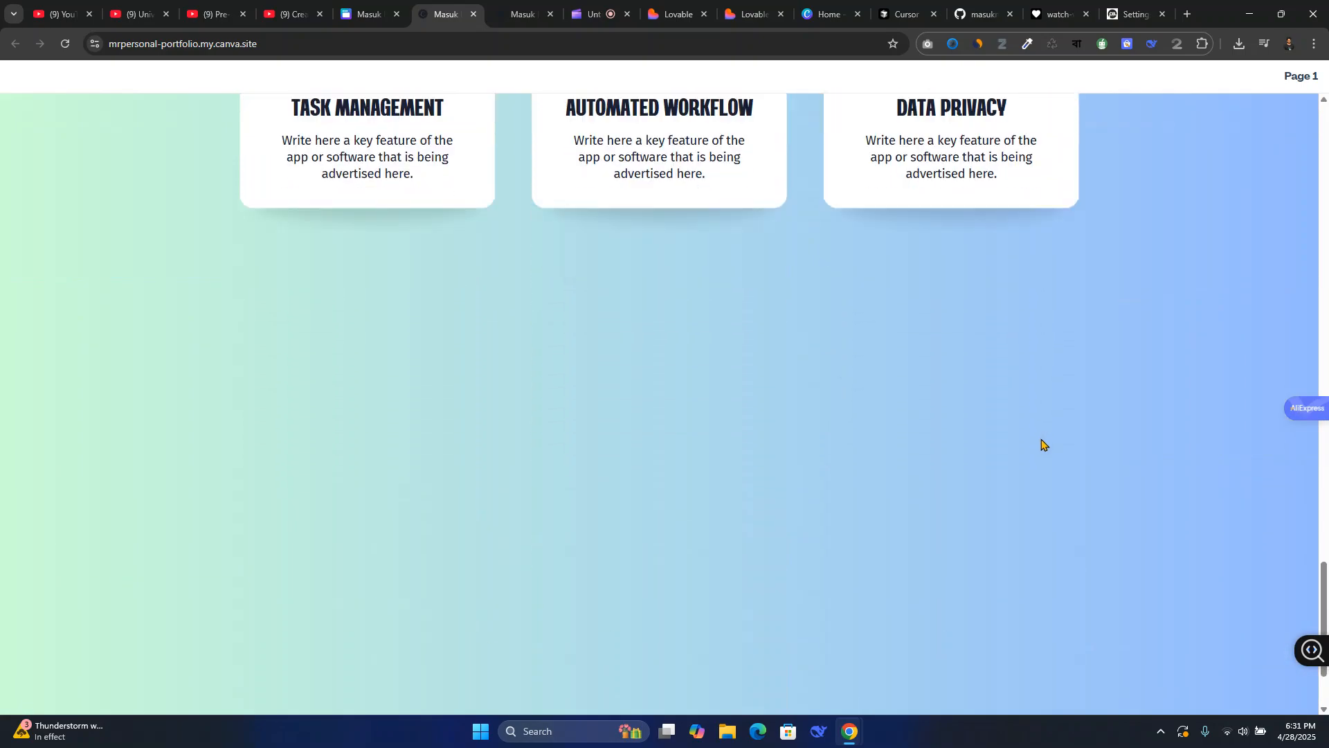
{"action": "scroll", "coordinate": [1035, 453], "scroll_direction": "up", "scroll_amount": 1}
{"action": "scroll", "coordinate": [1032, 458], "scroll_direction": "down", "scroll_amount": 2}
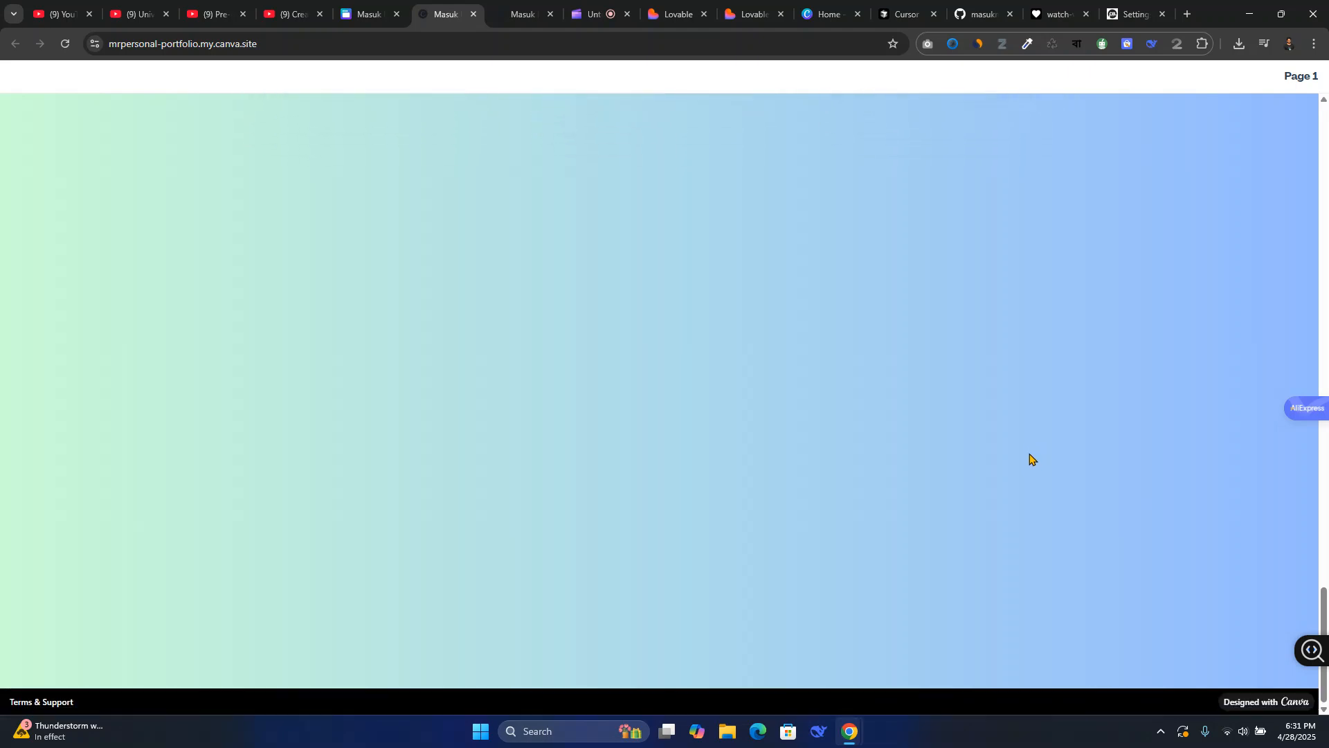
Return to the published design, open the live website again and close the tab with the outdated copy.
{"action": "left_click", "coordinate": [368, 13]}
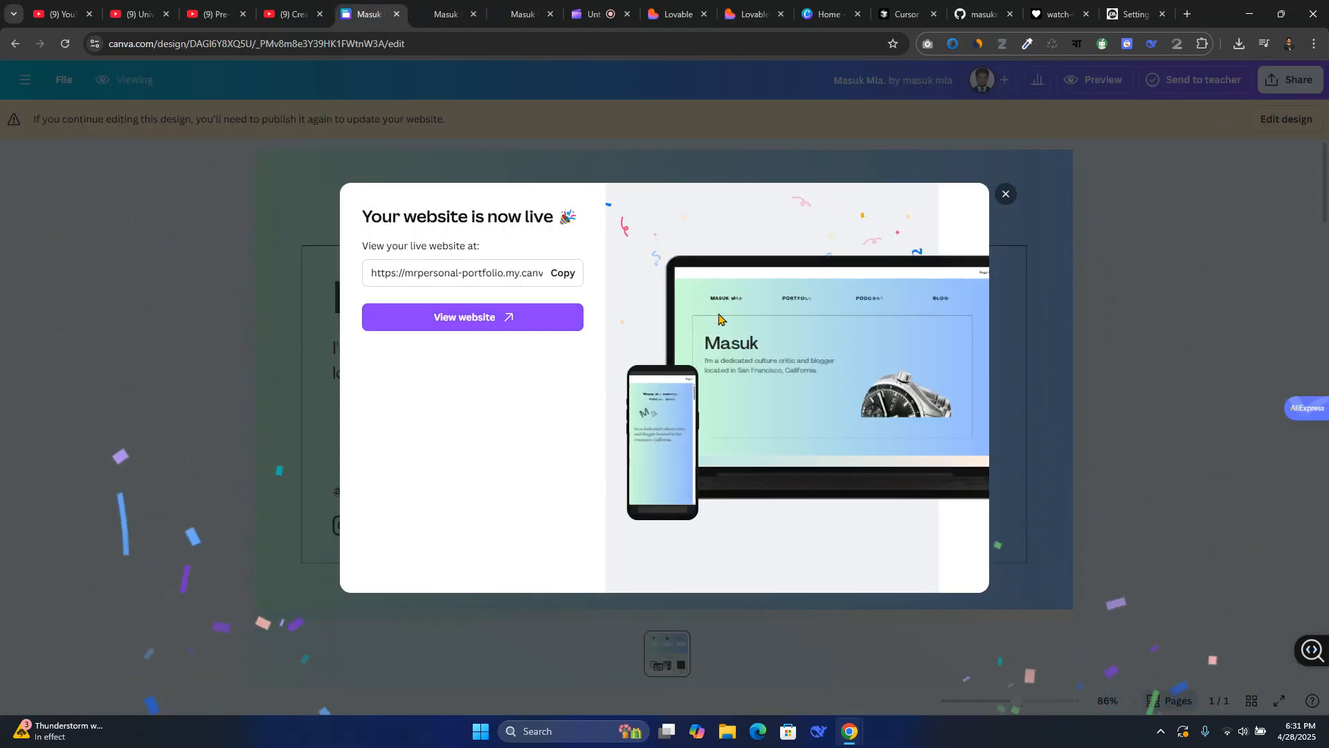
{"action": "left_click", "coordinate": [480, 317]}
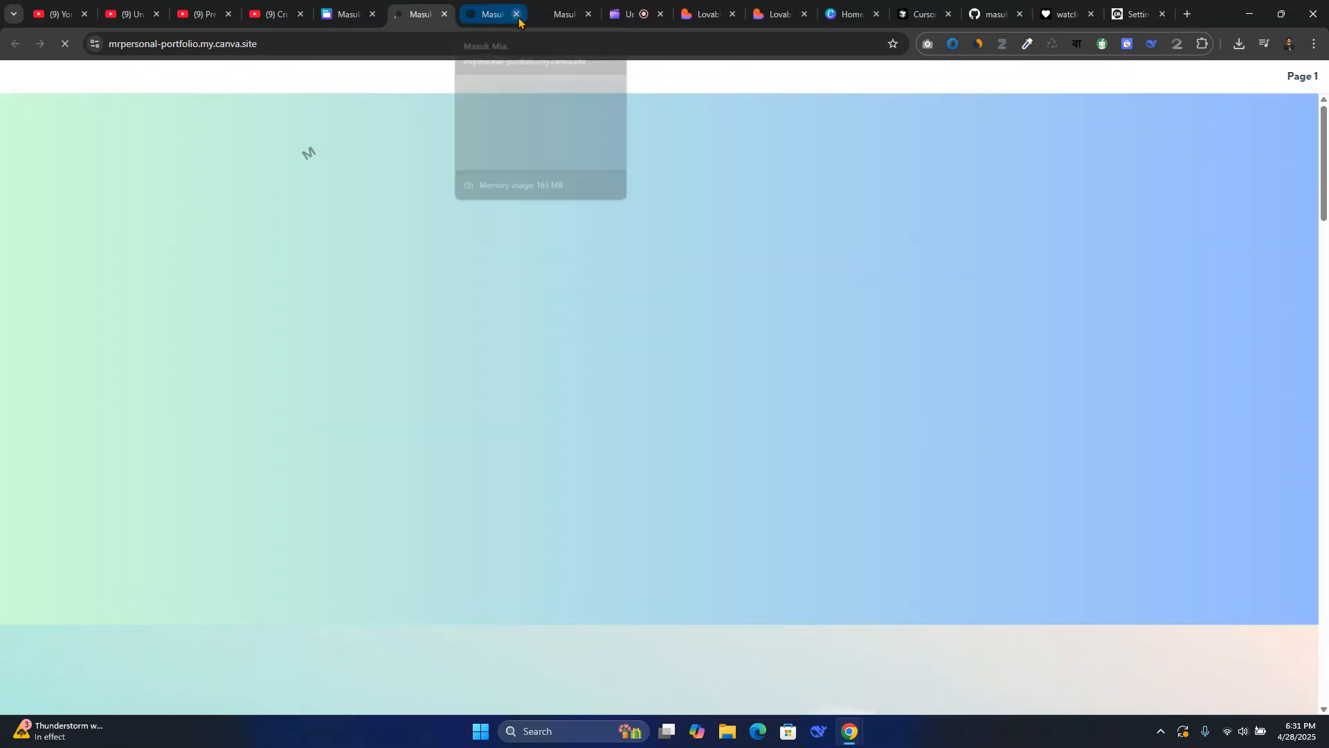
{"action": "left_click", "coordinate": [516, 15]}
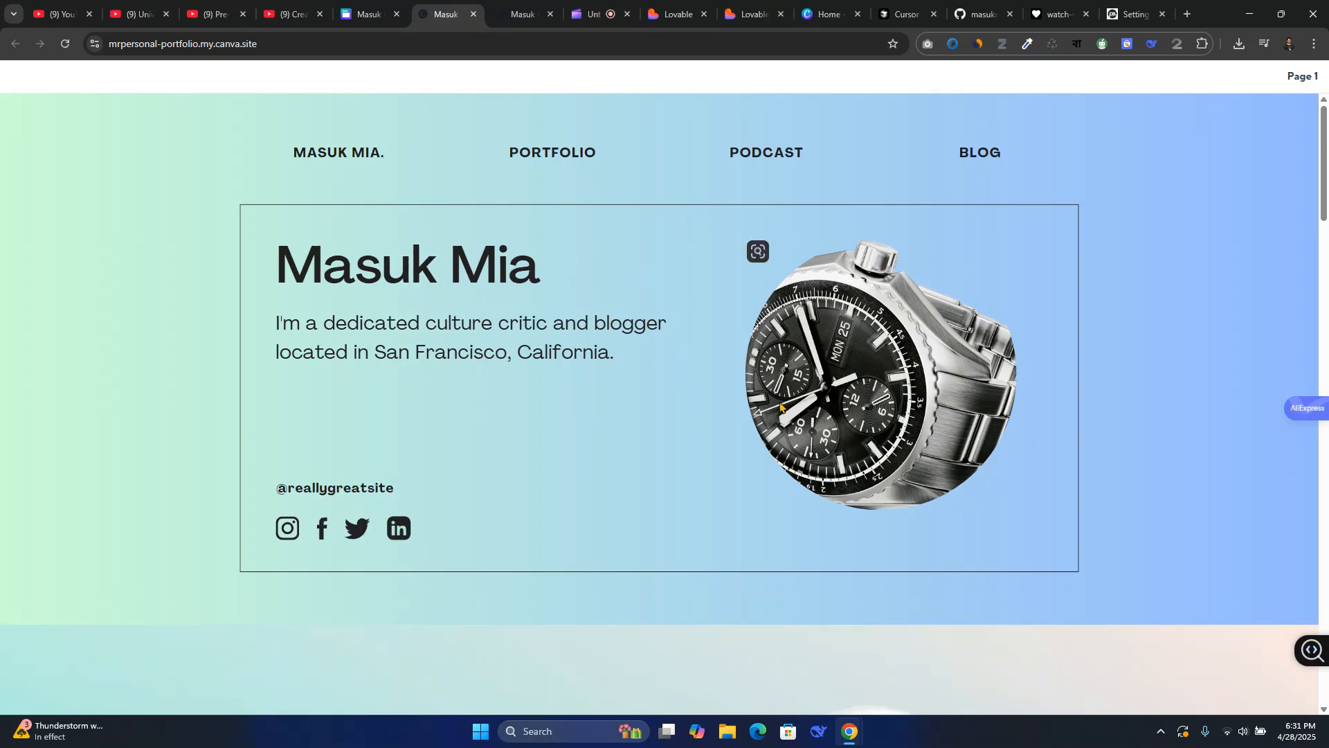
Review the reloaded live website's sections and animations down to the footer credit and back up to the hero.
{"action": "scroll", "coordinate": [1015, 473], "scroll_direction": "down", "scroll_amount": 10}
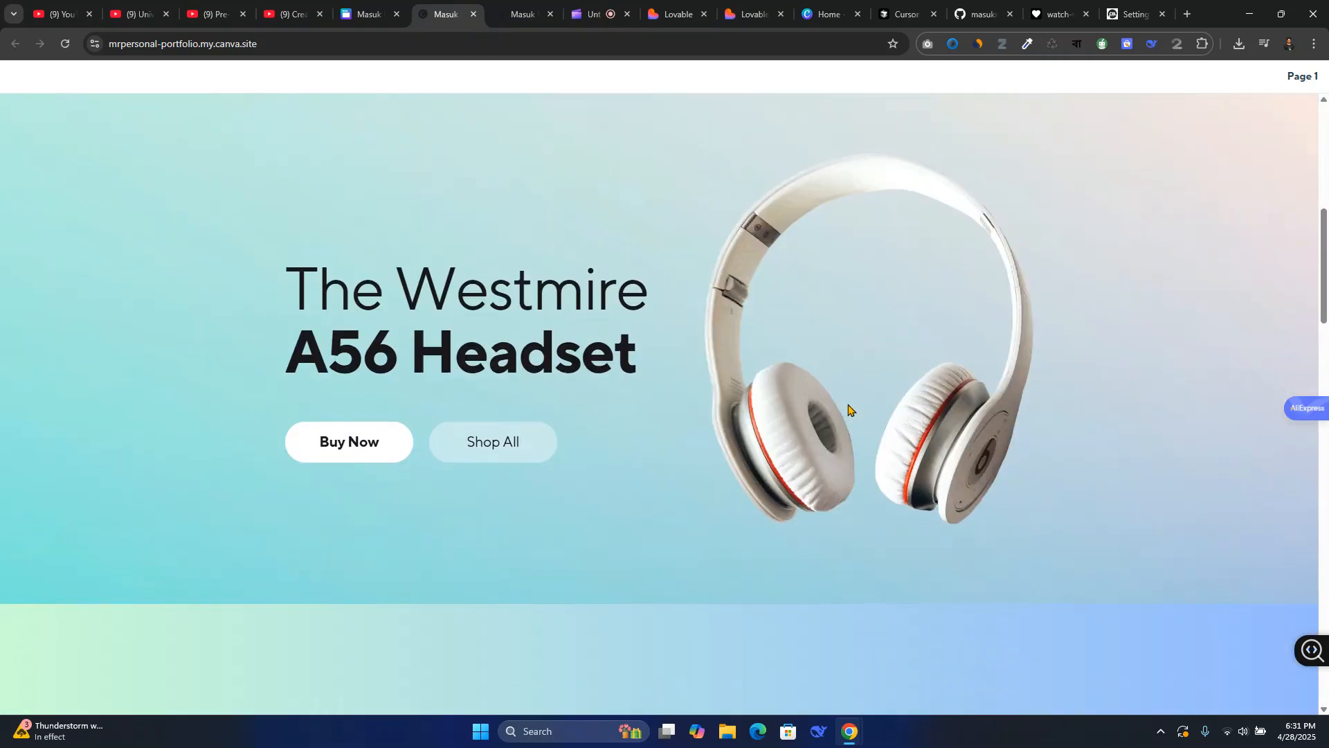
{"action": "scroll", "coordinate": [842, 443], "scroll_direction": "down", "scroll_amount": 10}
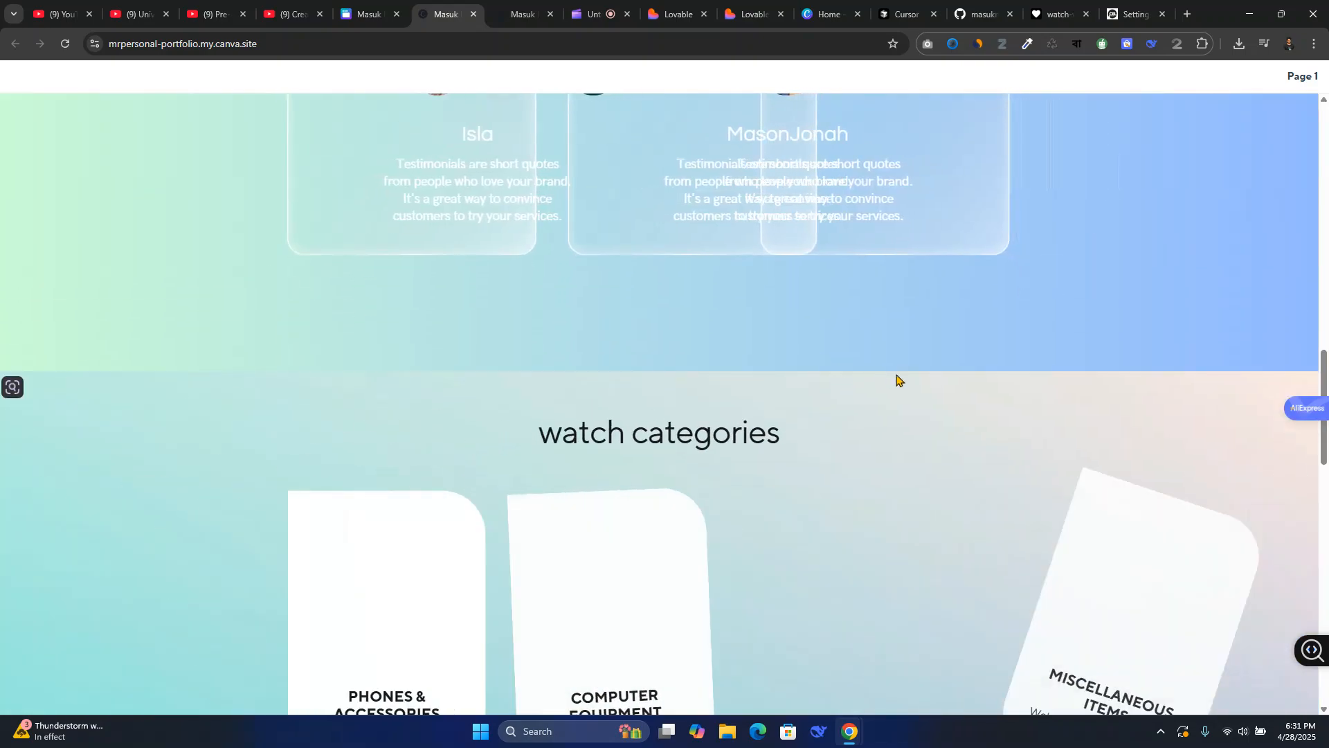
{"action": "scroll", "coordinate": [859, 388], "scroll_direction": "down", "scroll_amount": 10}
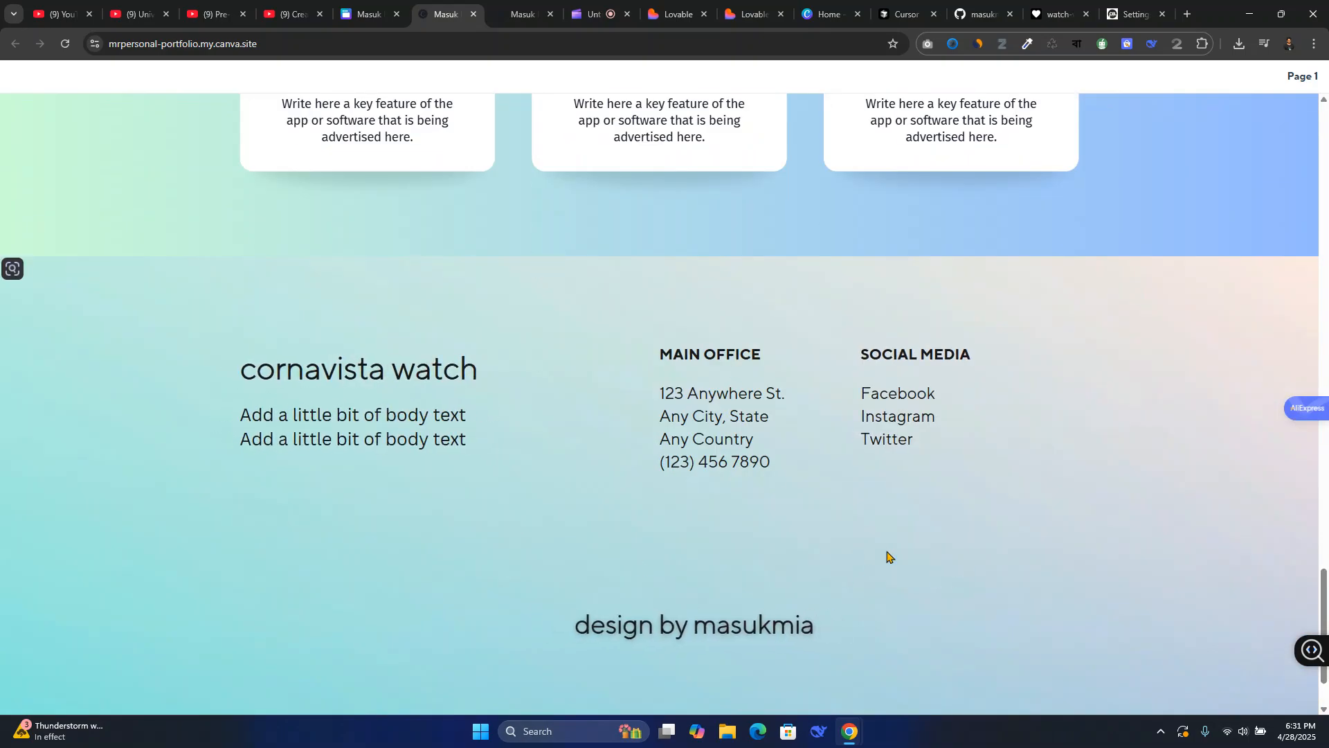
{"action": "scroll", "coordinate": [947, 547], "scroll_direction": "up", "scroll_amount": 10}
{"action": "scroll", "coordinate": [947, 551], "scroll_direction": "up", "scroll_amount": 15}
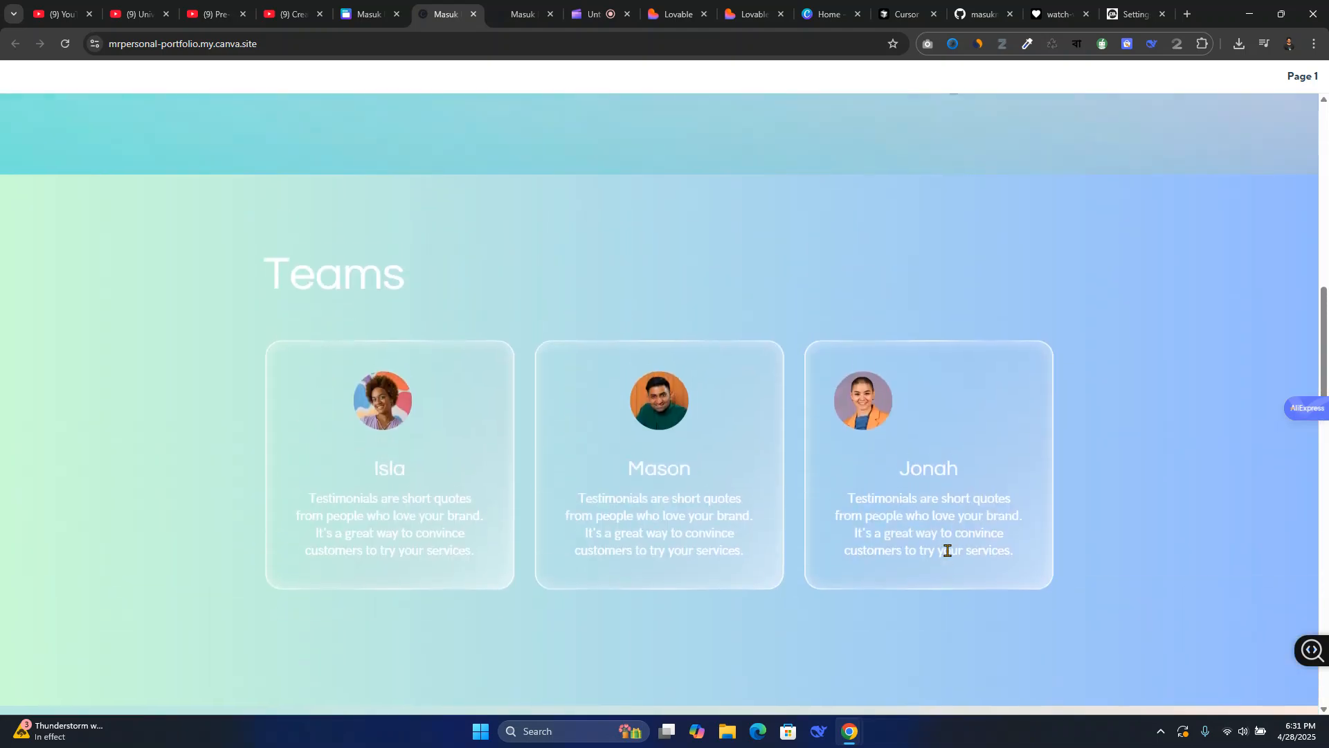
{"action": "scroll", "coordinate": [949, 555], "scroll_direction": "up", "scroll_amount": 5}
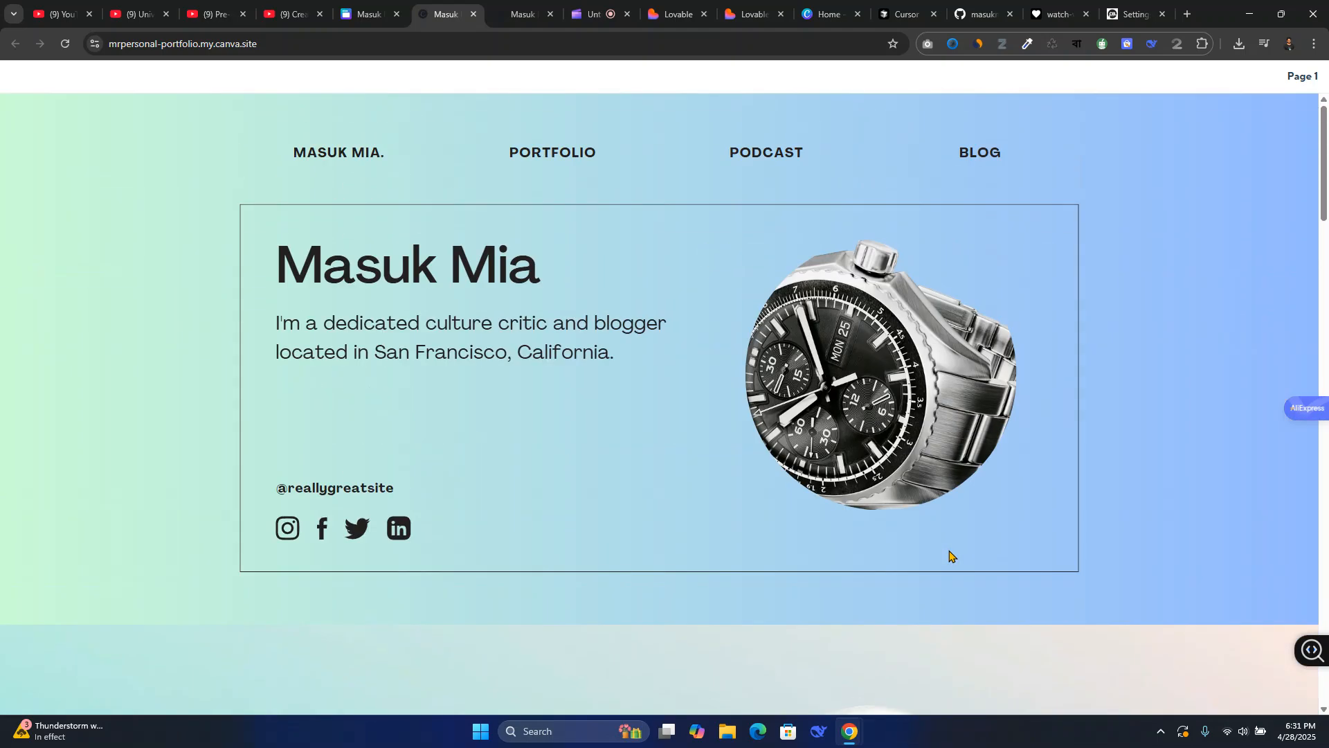
Capture the live website with the screenshot extension's full-page option, close the resulting editor and return to the Canva design.
{"action": "left_click", "coordinate": [954, 44]}
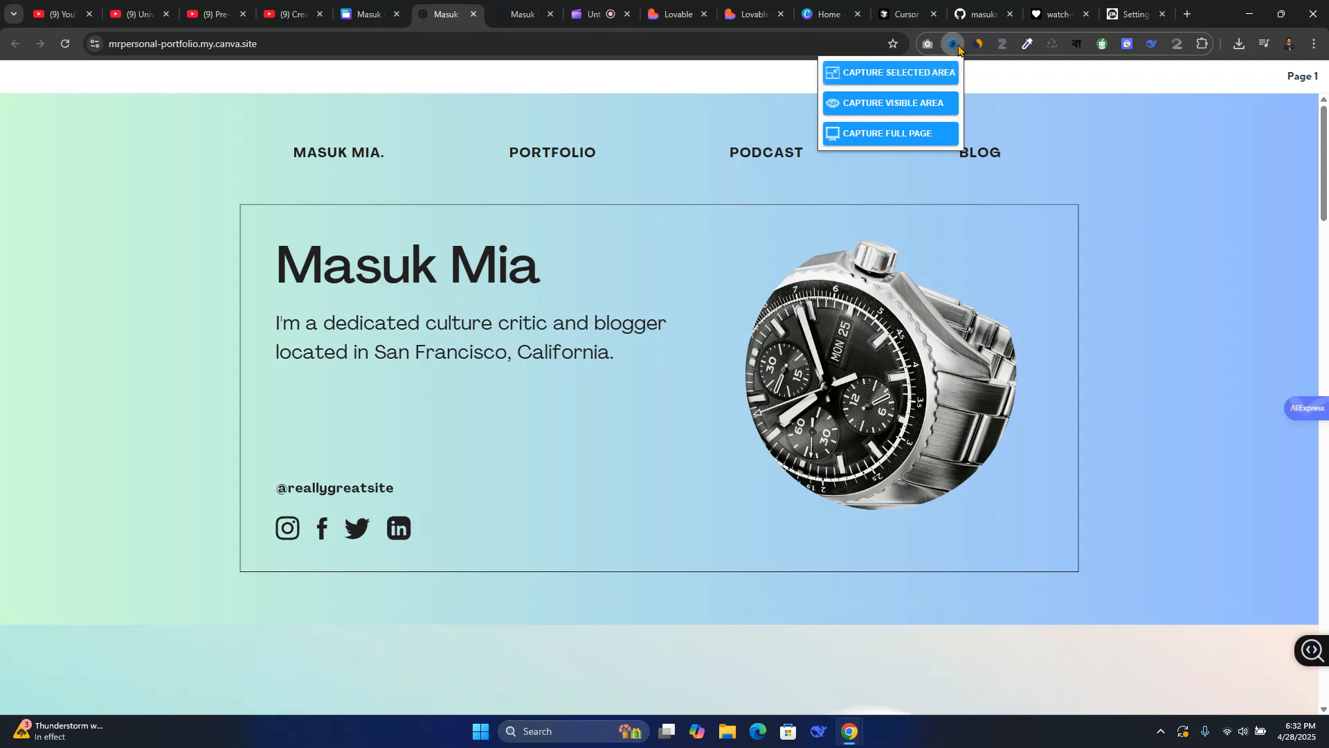
{"action": "left_click", "coordinate": [893, 134]}
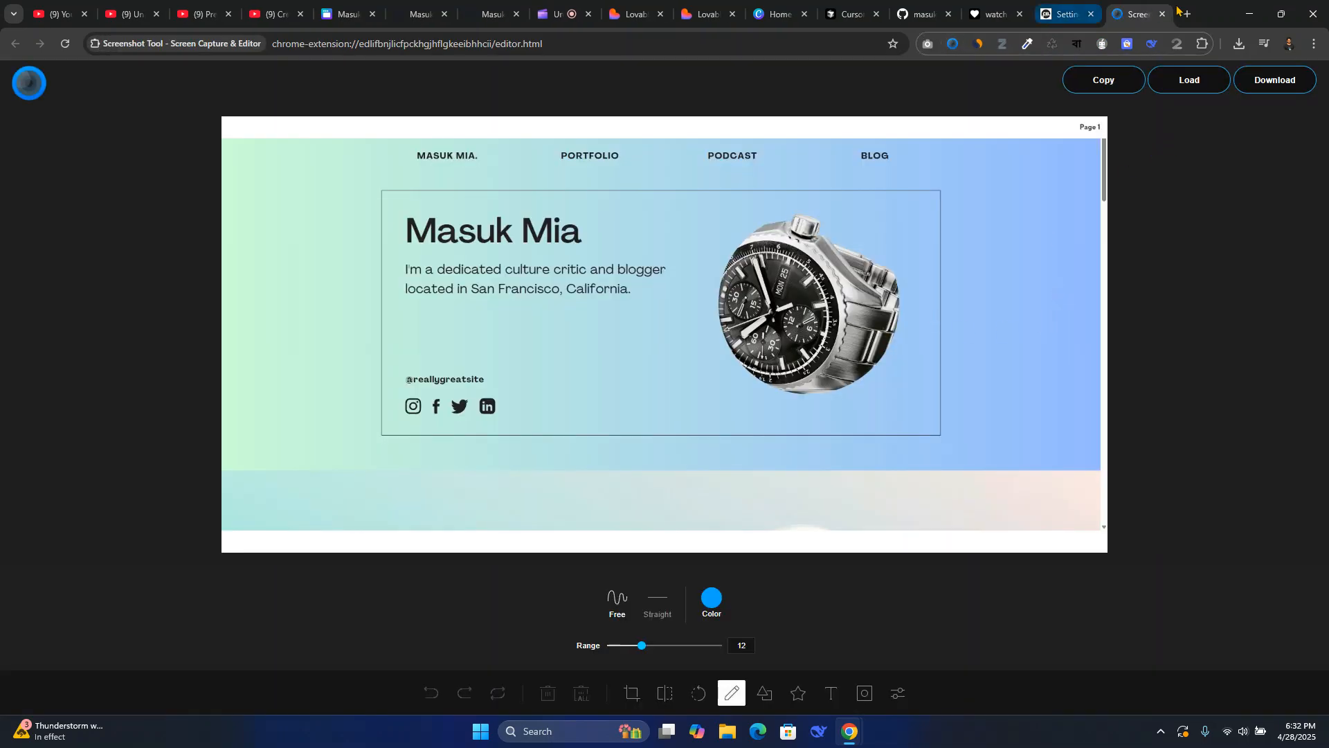
{"action": "left_click", "coordinate": [1163, 14]}
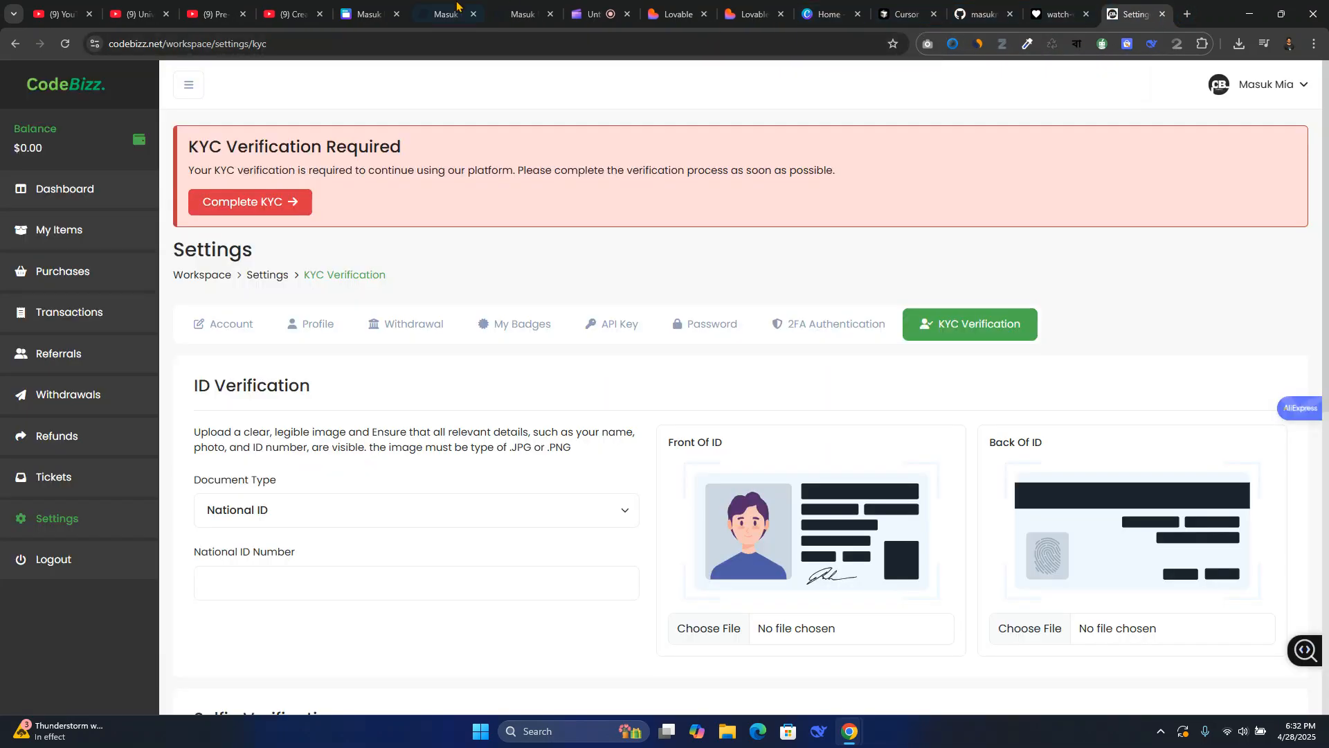
{"action": "left_click", "coordinate": [371, 13]}
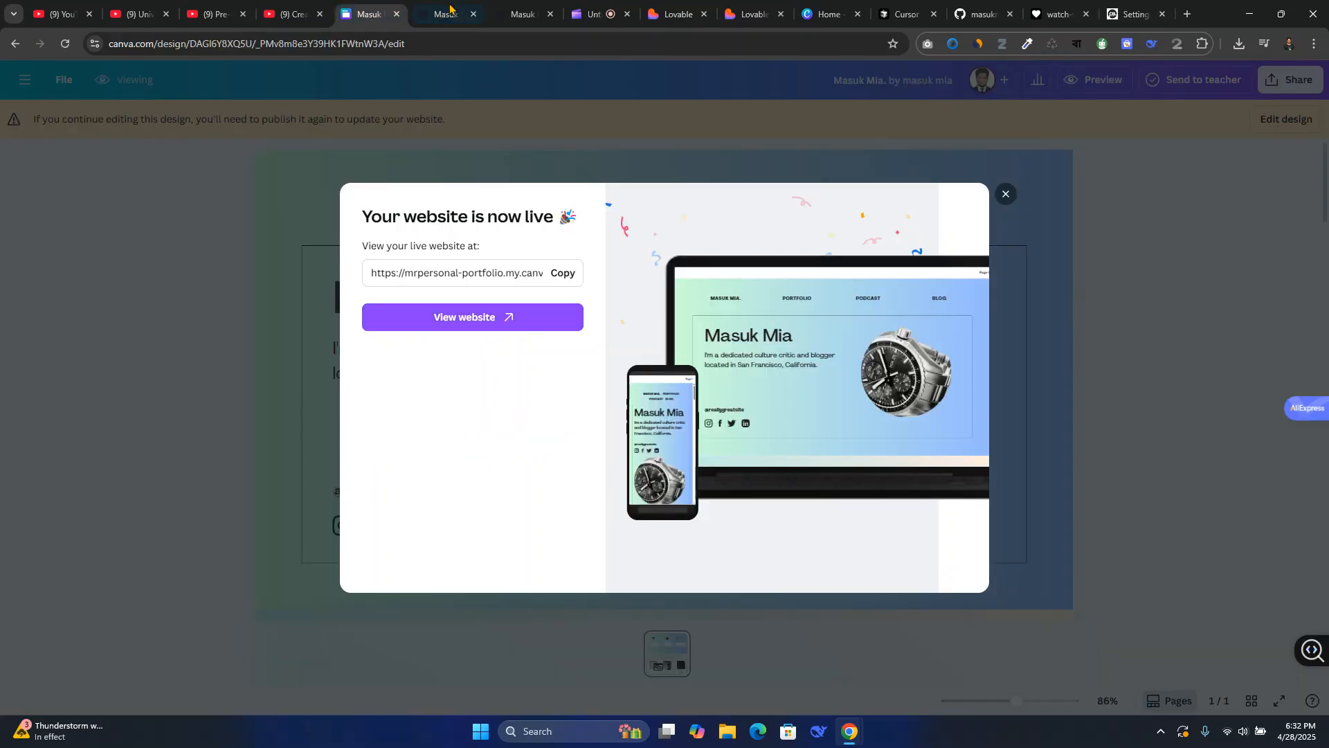
Capture the first live website copy as a full page with the screenshot extension and close the capture editor without downloading.
{"action": "left_click", "coordinate": [450, 8]}
{"action": "left_click", "coordinate": [953, 43]}
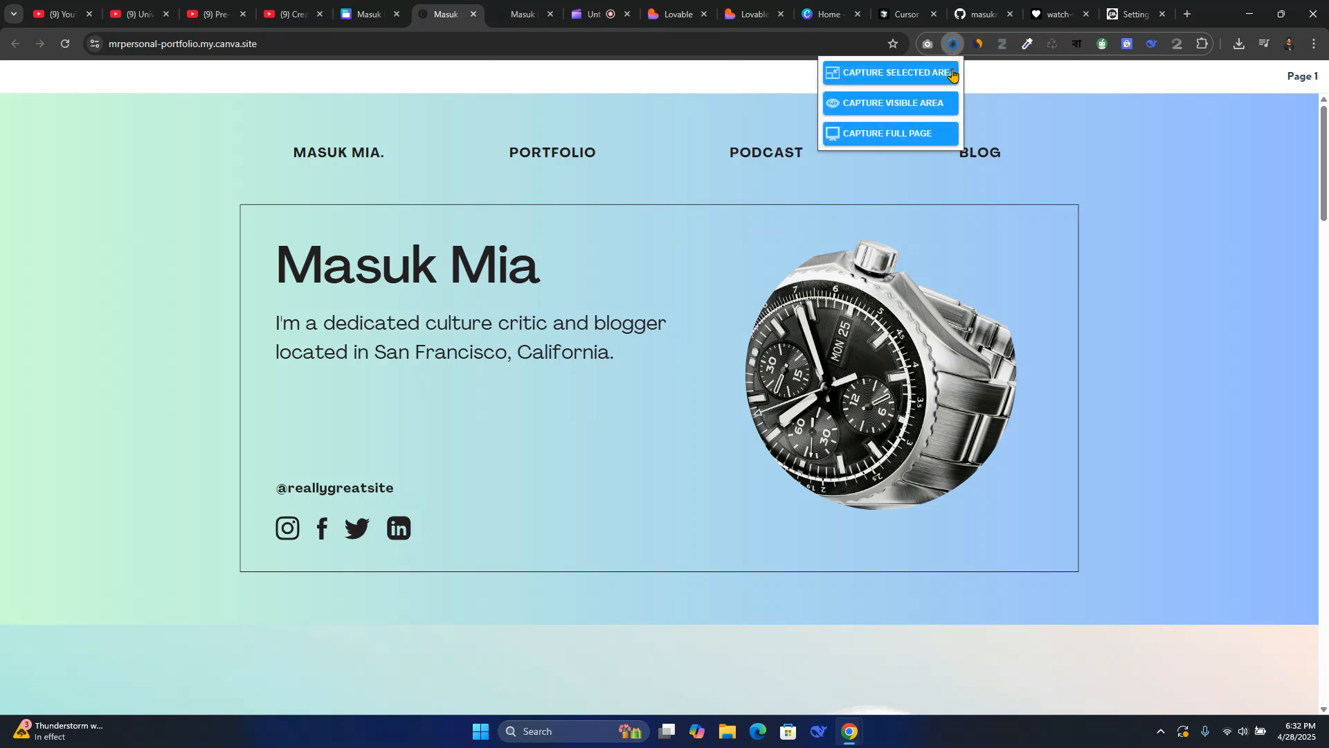
{"action": "left_click", "coordinate": [904, 139]}
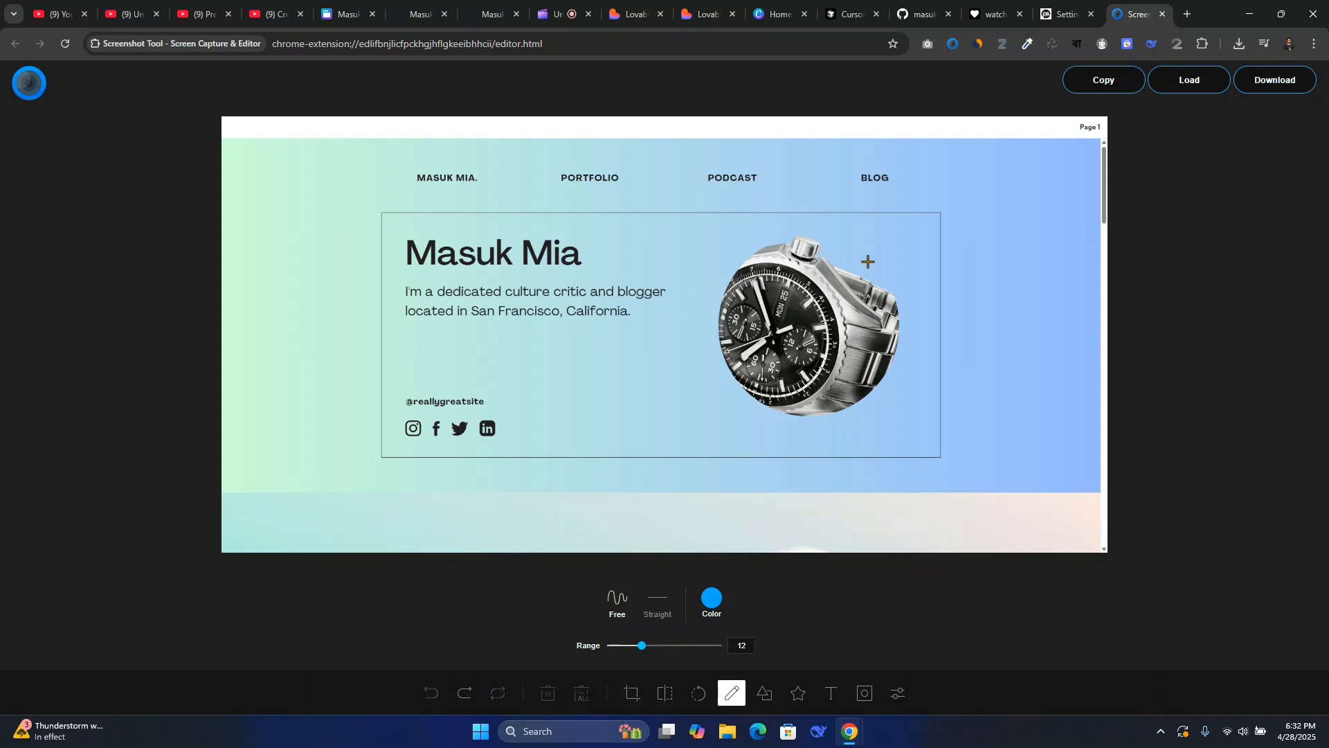
{"action": "left_click", "coordinate": [1162, 15]}
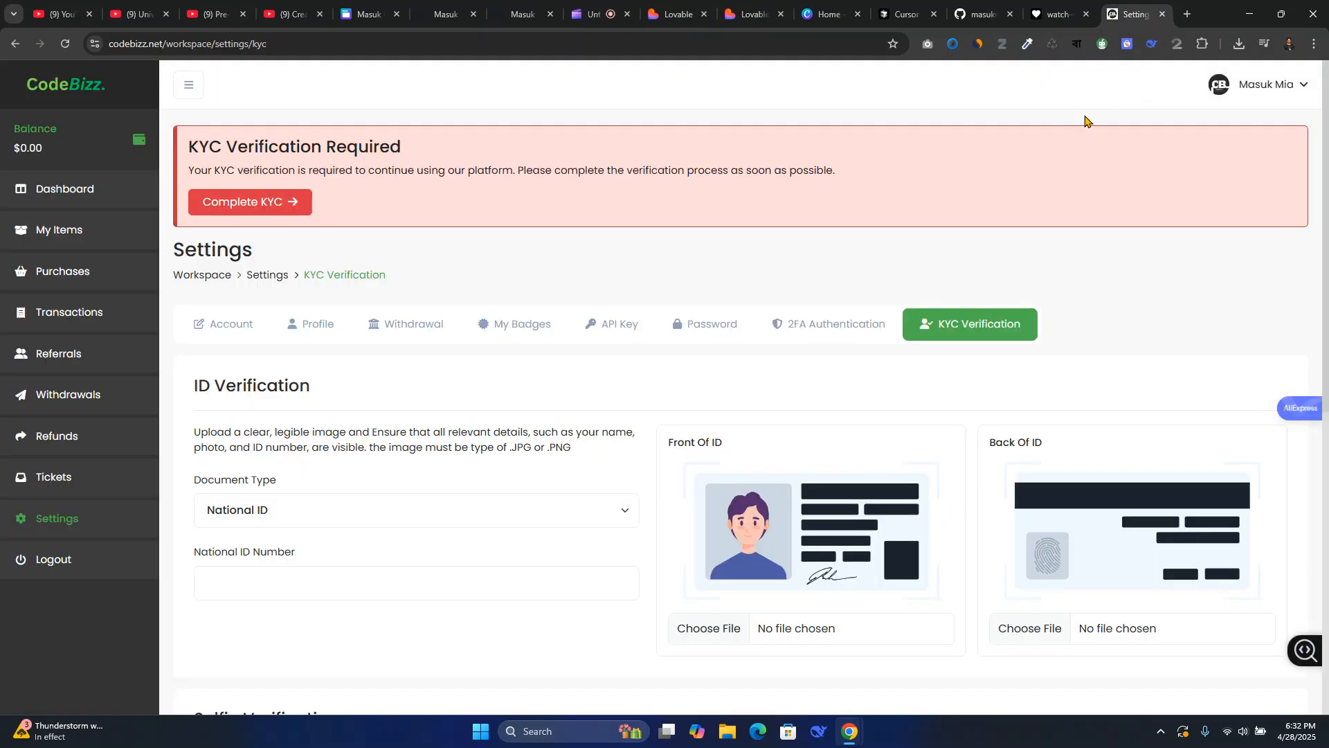
Check the live Canva website down to its watch categories and look over Lovable's home page with its landing page prompt.
{"action": "left_click", "coordinate": [521, 14]}
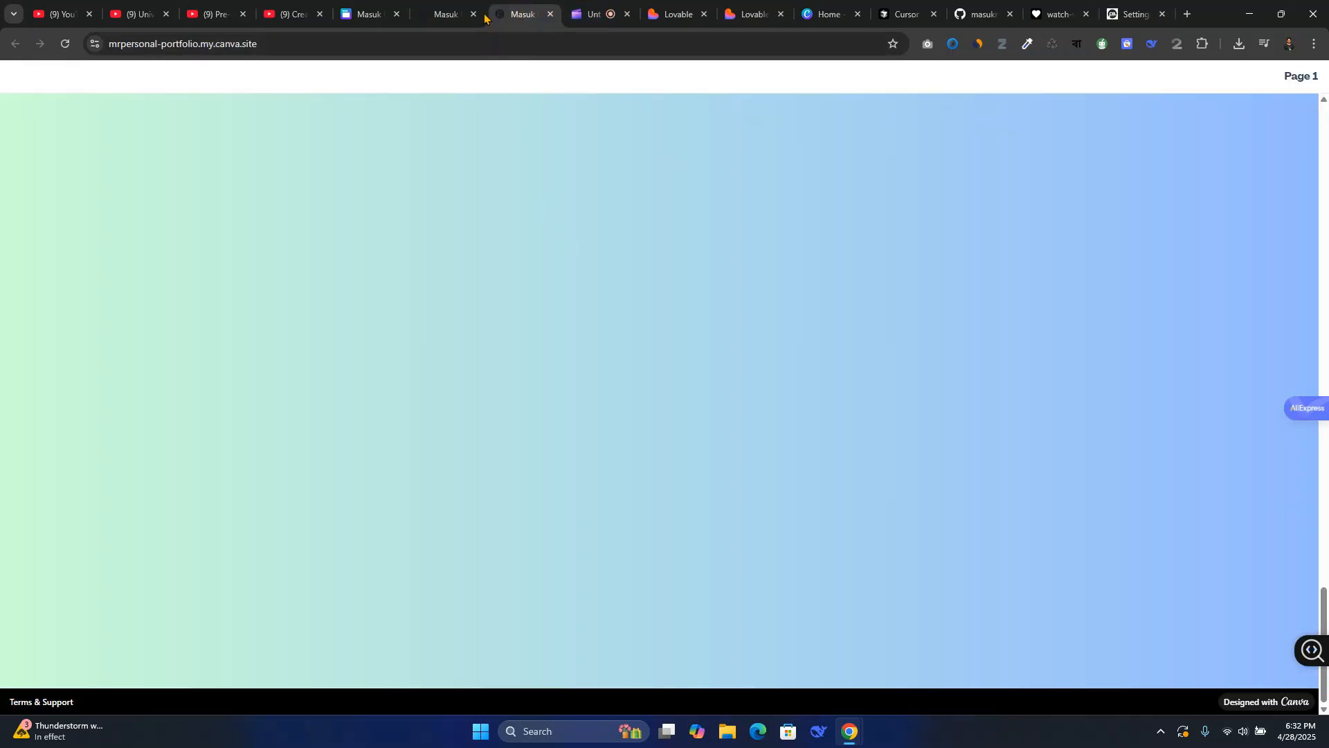
{"action": "left_click", "coordinate": [454, 14]}
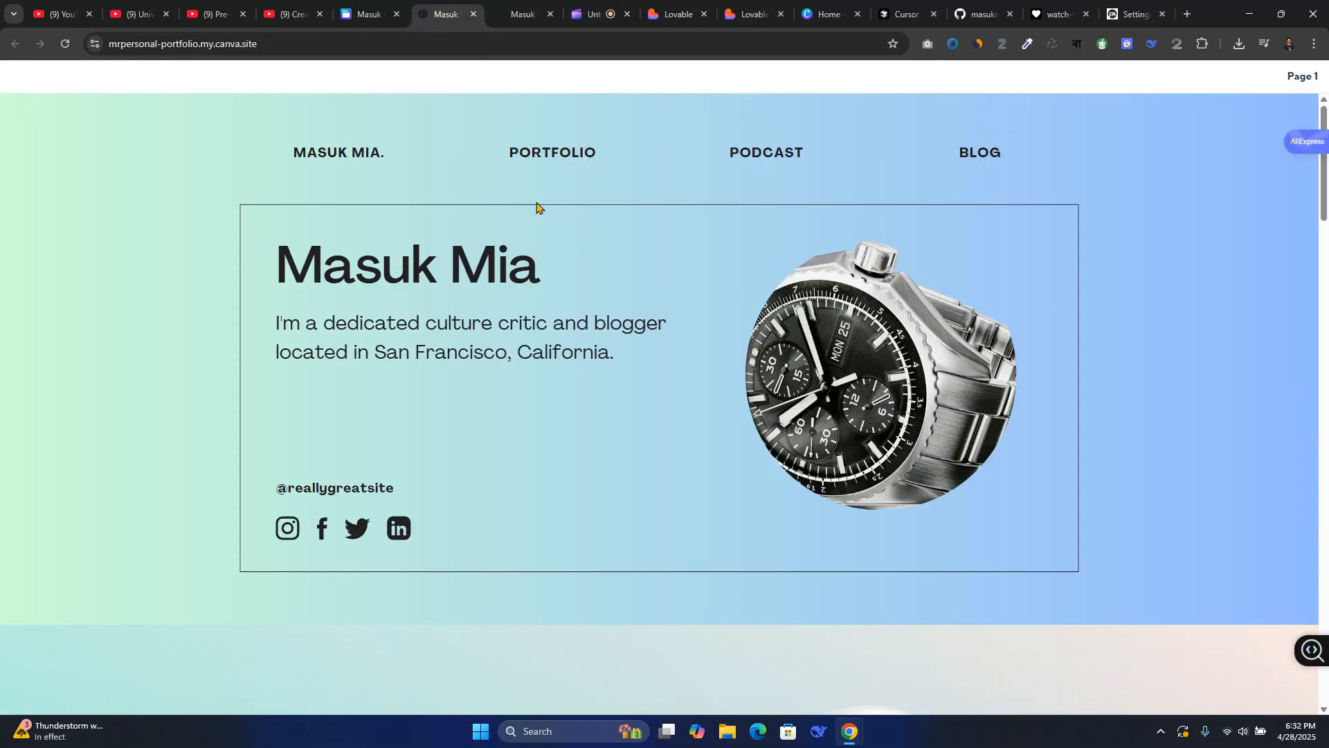
{"action": "scroll", "coordinate": [950, 394], "scroll_direction": "down", "scroll_amount": 15}
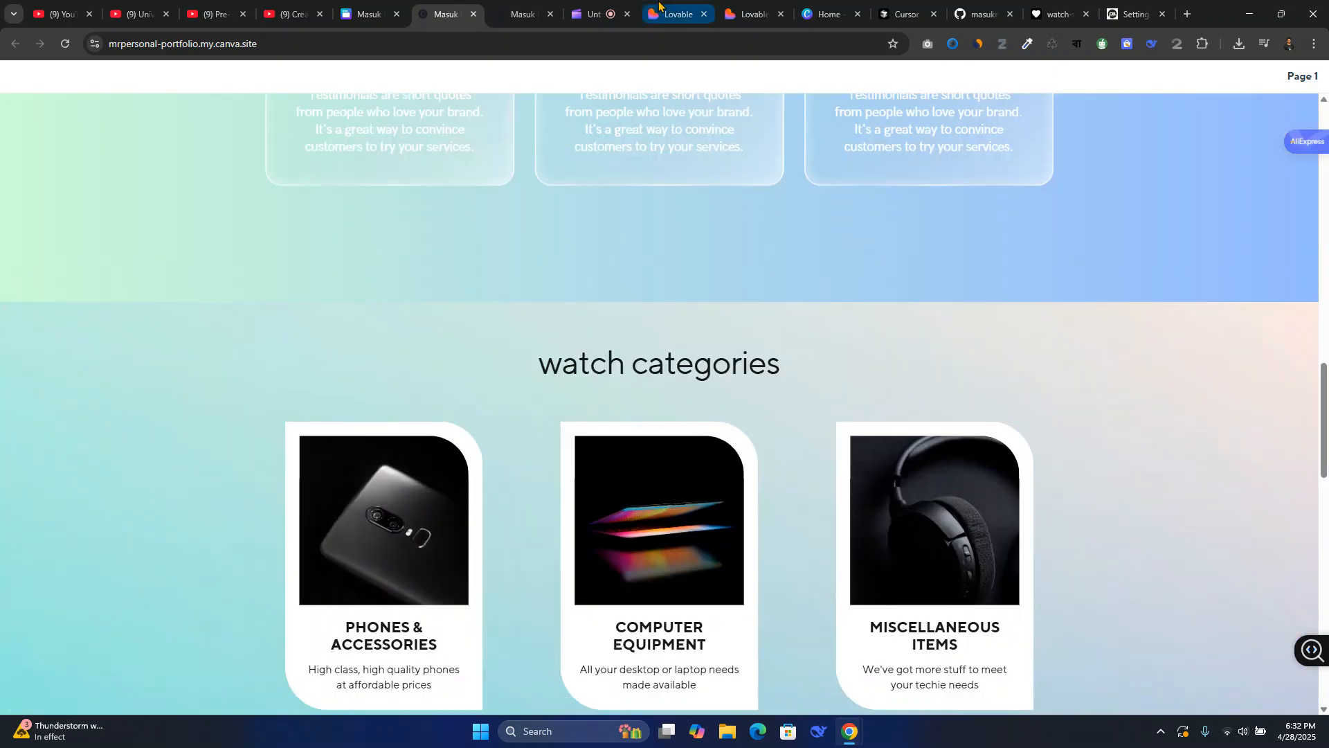
{"action": "left_click", "coordinate": [661, 13]}
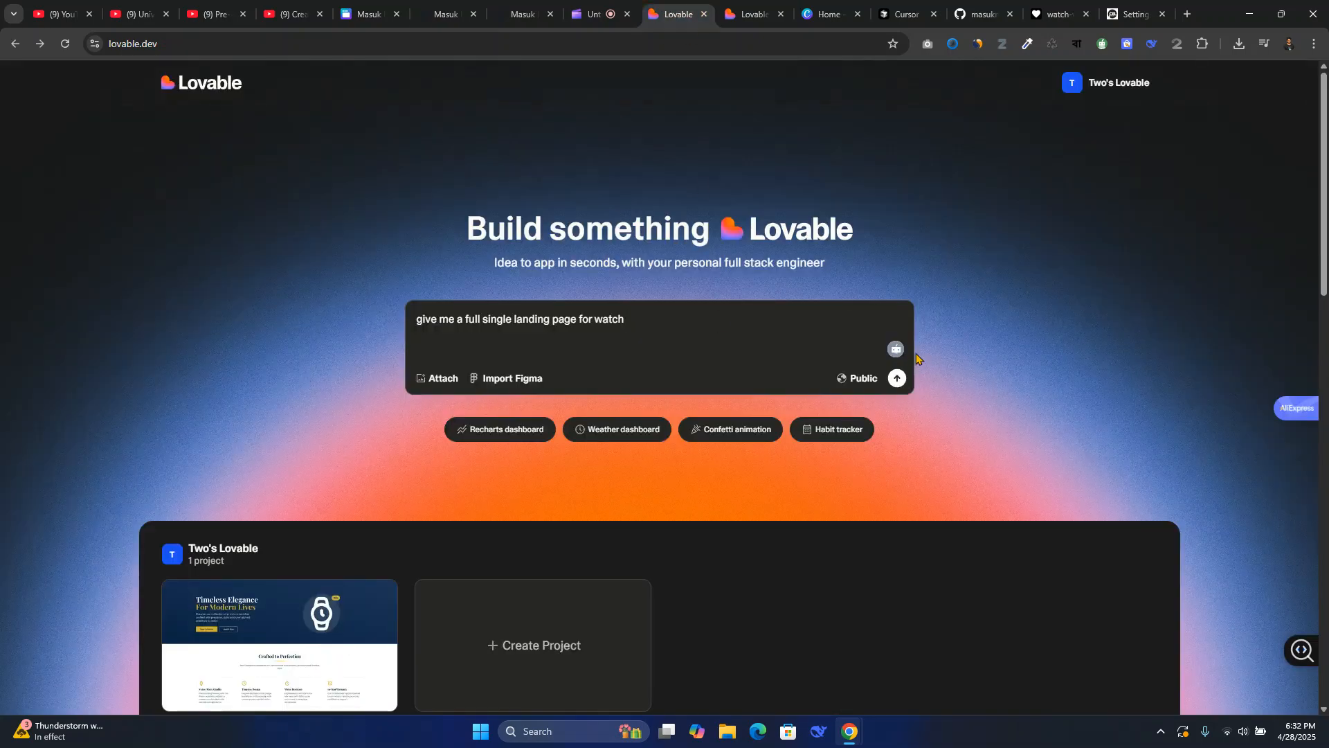
{"action": "scroll", "coordinate": [916, 355], "scroll_direction": "down", "scroll_amount": 4}
{"action": "scroll", "coordinate": [780, 312], "scroll_direction": "up", "scroll_amount": 4}
Return to the live Canva website and review it from the watch categories through the Blogs section to the footer credit.
{"action": "left_click", "coordinate": [367, 13]}
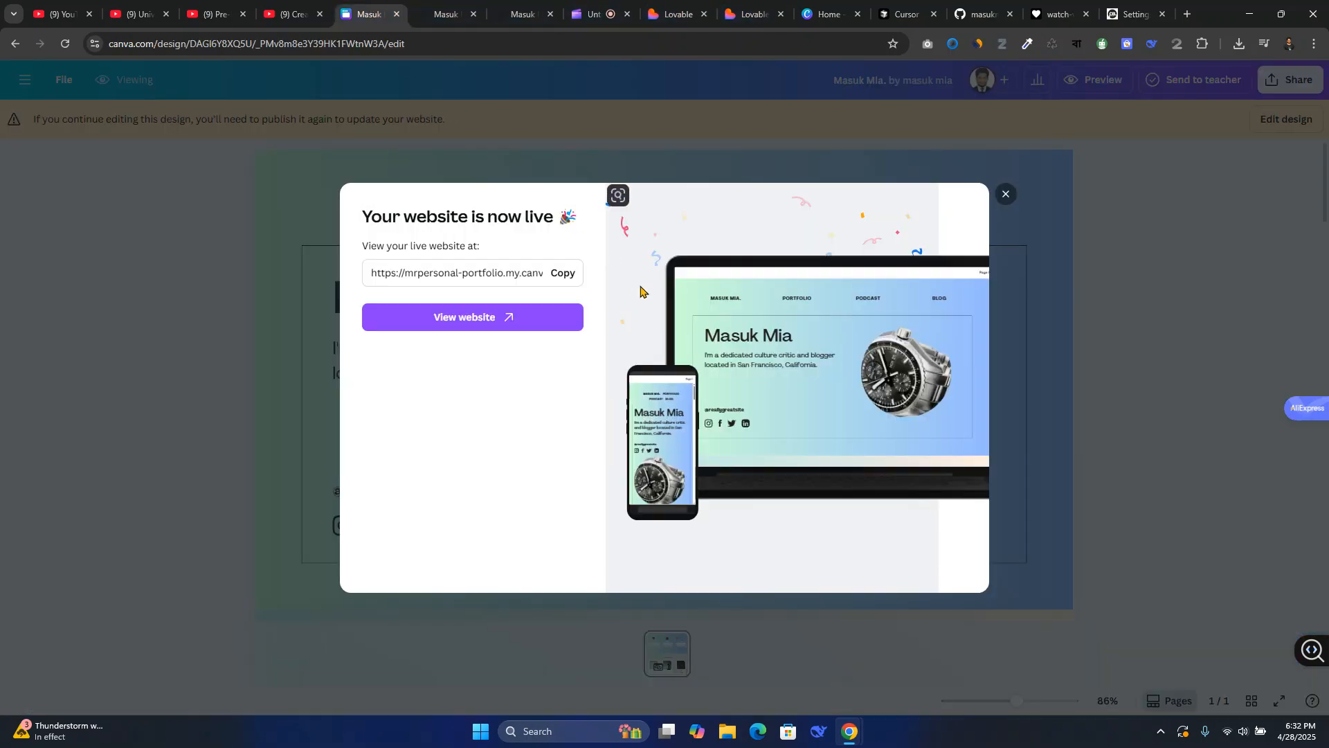
{"action": "left_click", "coordinate": [439, 5]}
{"action": "scroll", "coordinate": [658, 293], "scroll_direction": "down", "scroll_amount": 6}
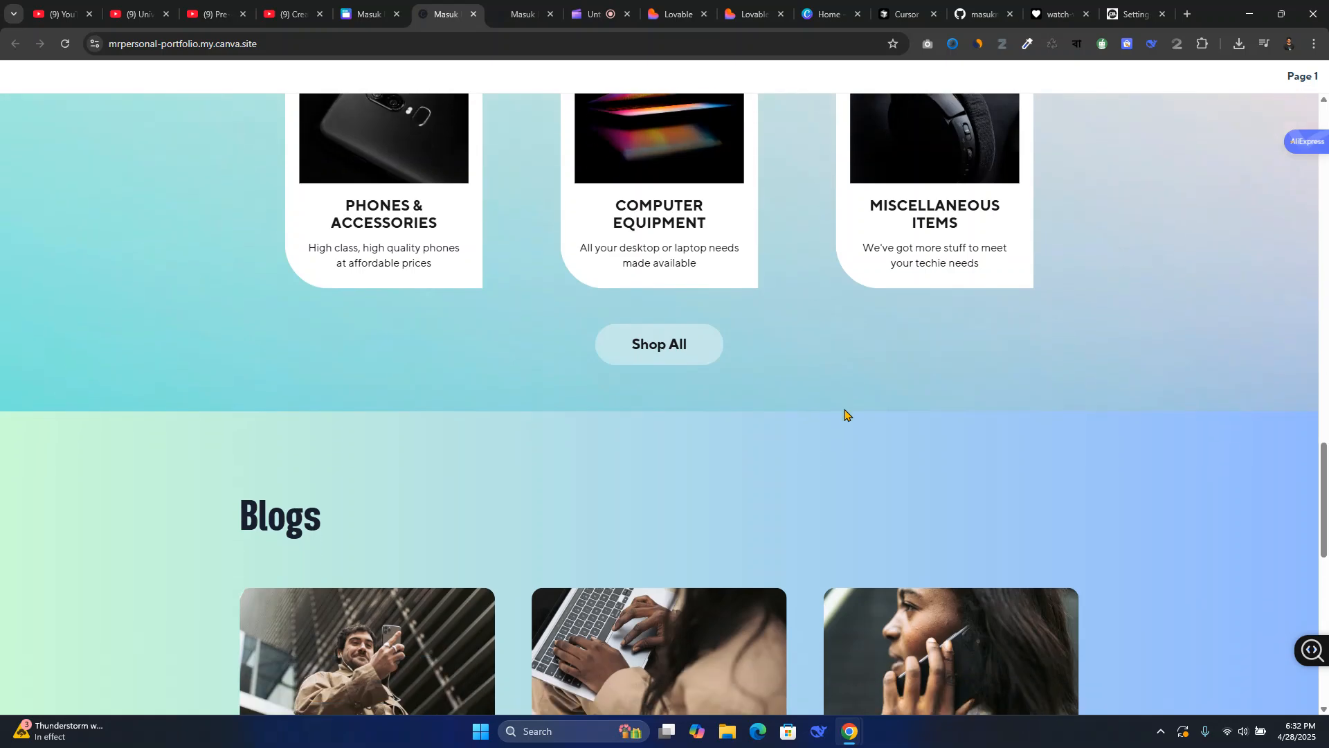
{"action": "scroll", "coordinate": [845, 414], "scroll_direction": "down", "scroll_amount": 7}
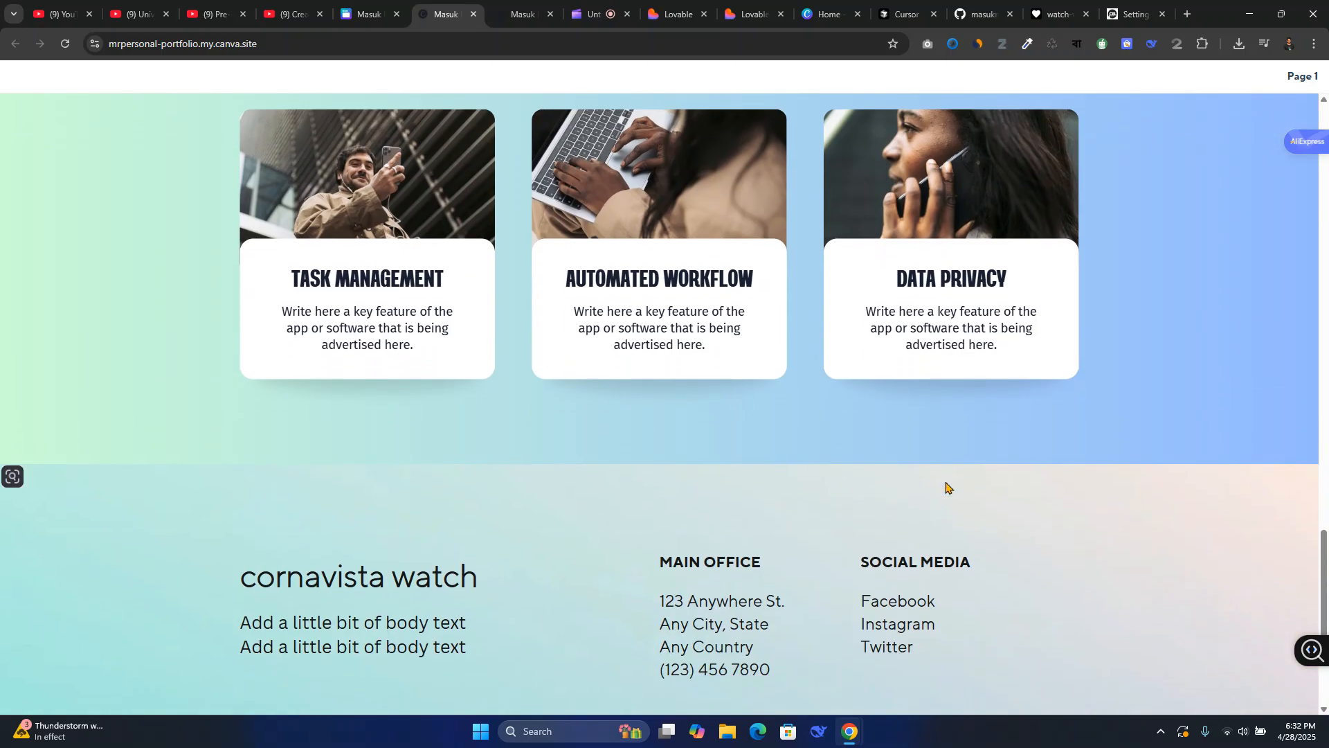
{"action": "scroll", "coordinate": [948, 488], "scroll_direction": "down", "scroll_amount": 4}
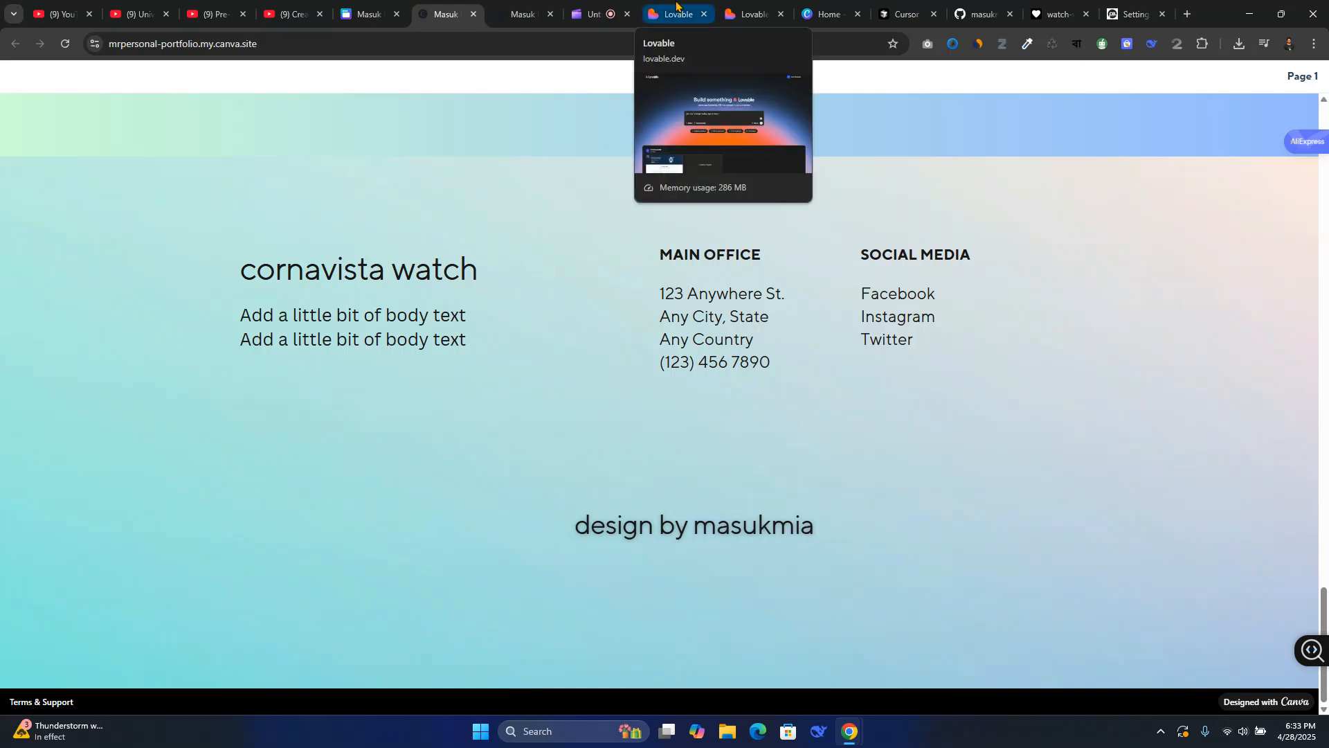
Look over the open Lovable, Cursor and Canva pages and return to the watch-vista-landing-page project in Lovable.
{"action": "left_click", "coordinate": [677, 7]}
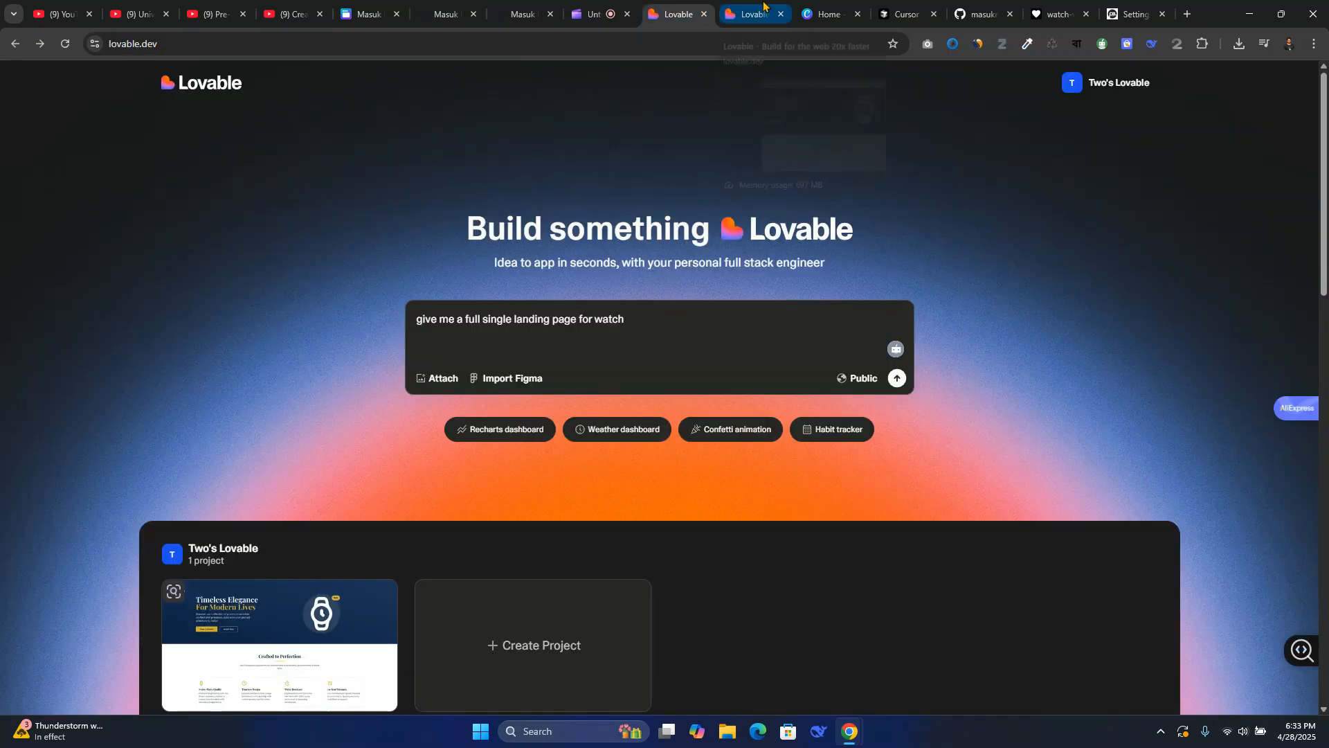
{"action": "left_click", "coordinate": [731, 7]}
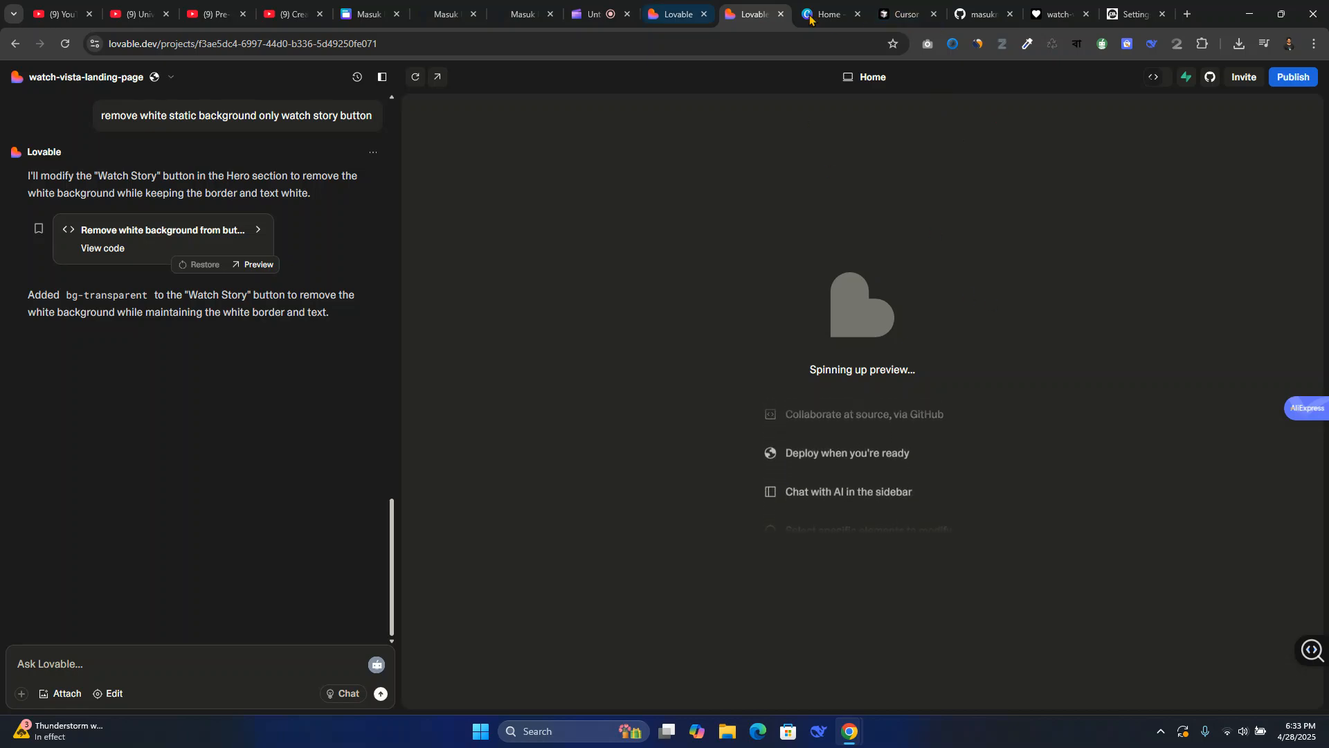
{"action": "left_click", "coordinate": [897, 7]}
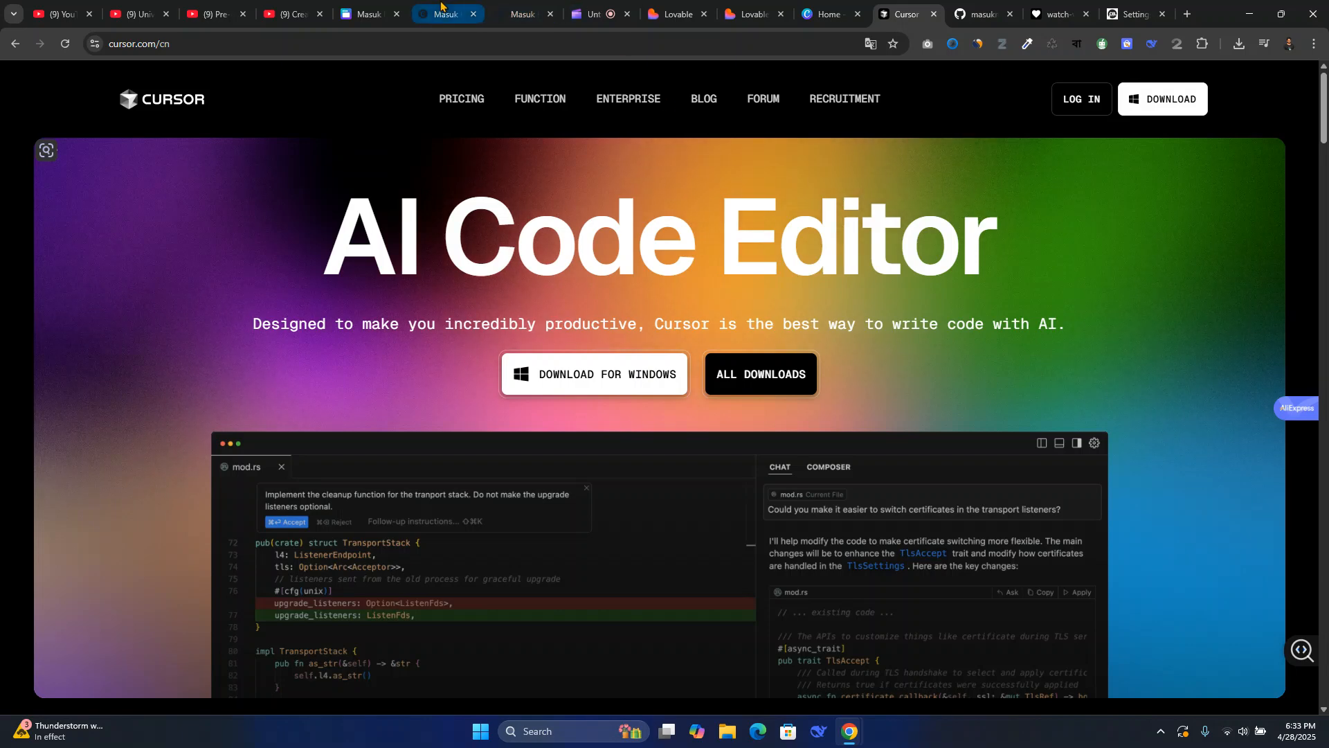
{"action": "left_click", "coordinate": [368, 7]}
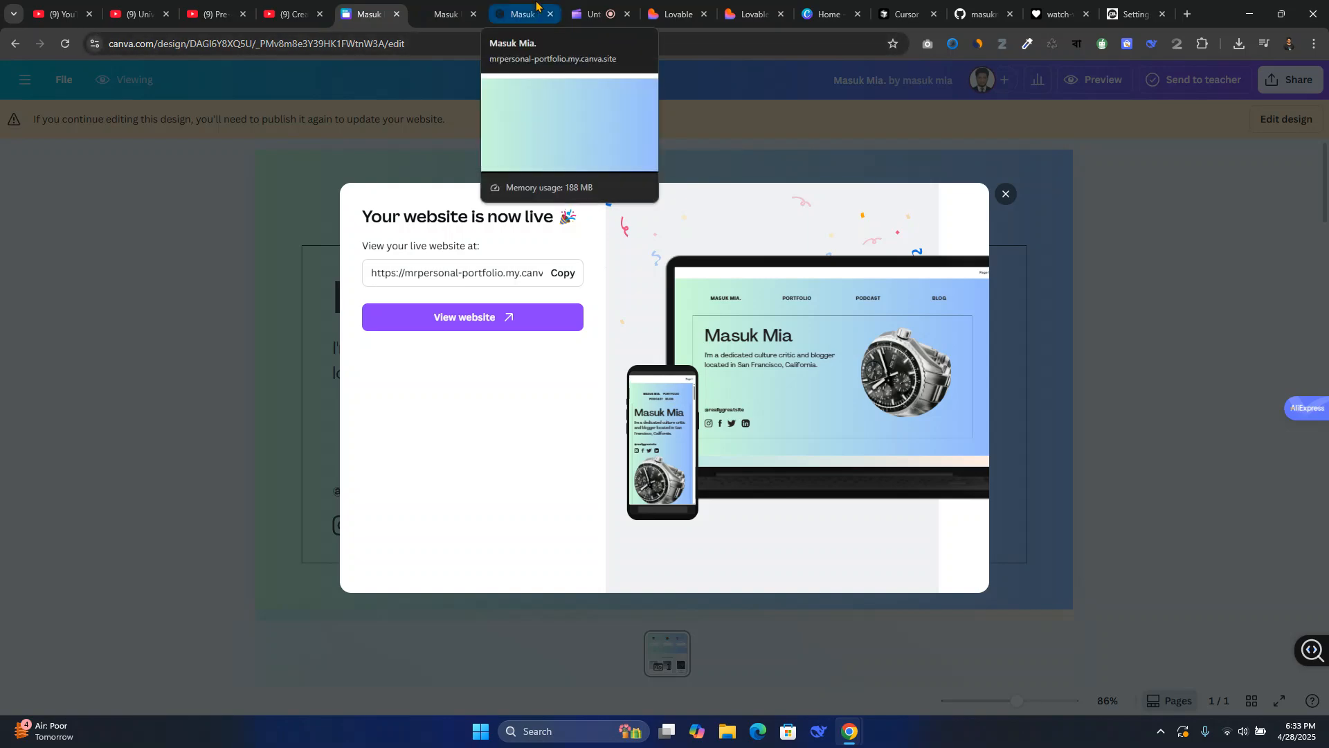
{"action": "left_click", "coordinate": [751, 12]}
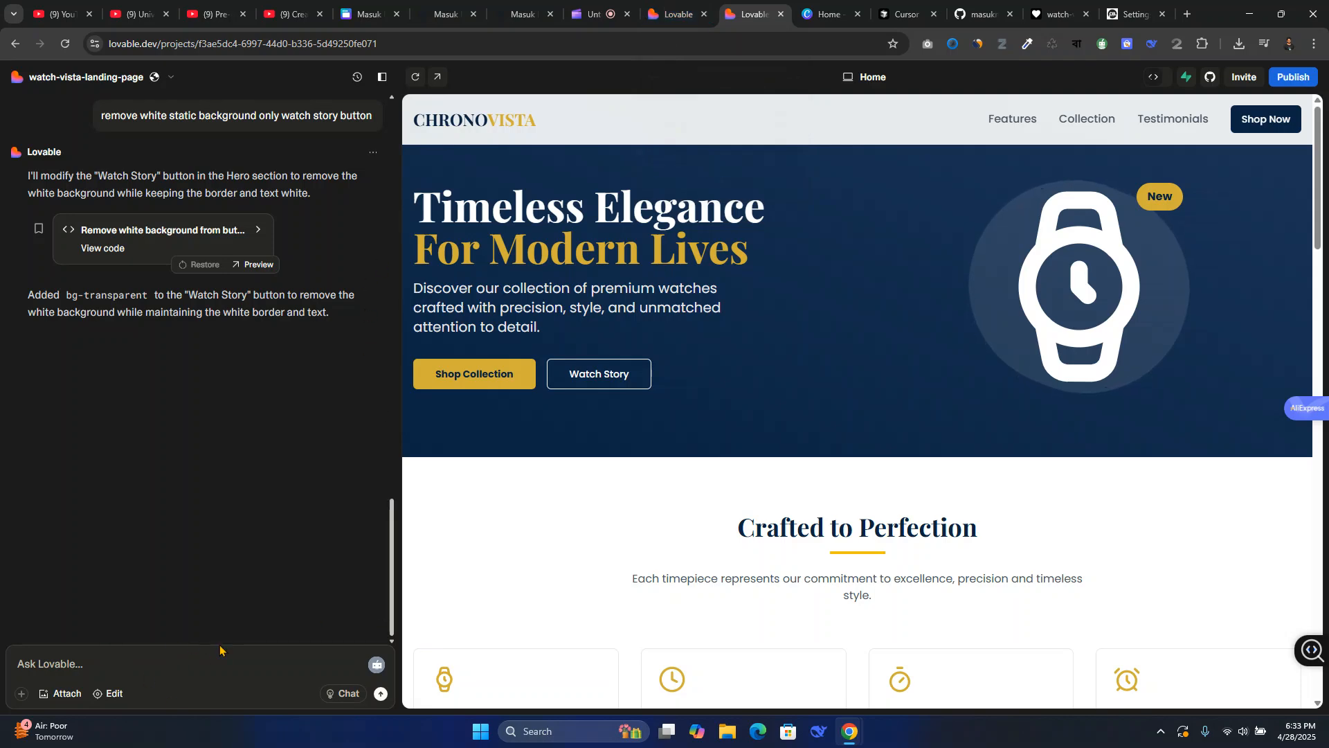
Clear the text "give me a full single landing page for watch" from the prompt box on Lovable's home page.
{"action": "left_click", "coordinate": [675, 14]}
{"action": "left_click_drag", "start_coordinate": [632, 327], "coordinate": [399, 320]}
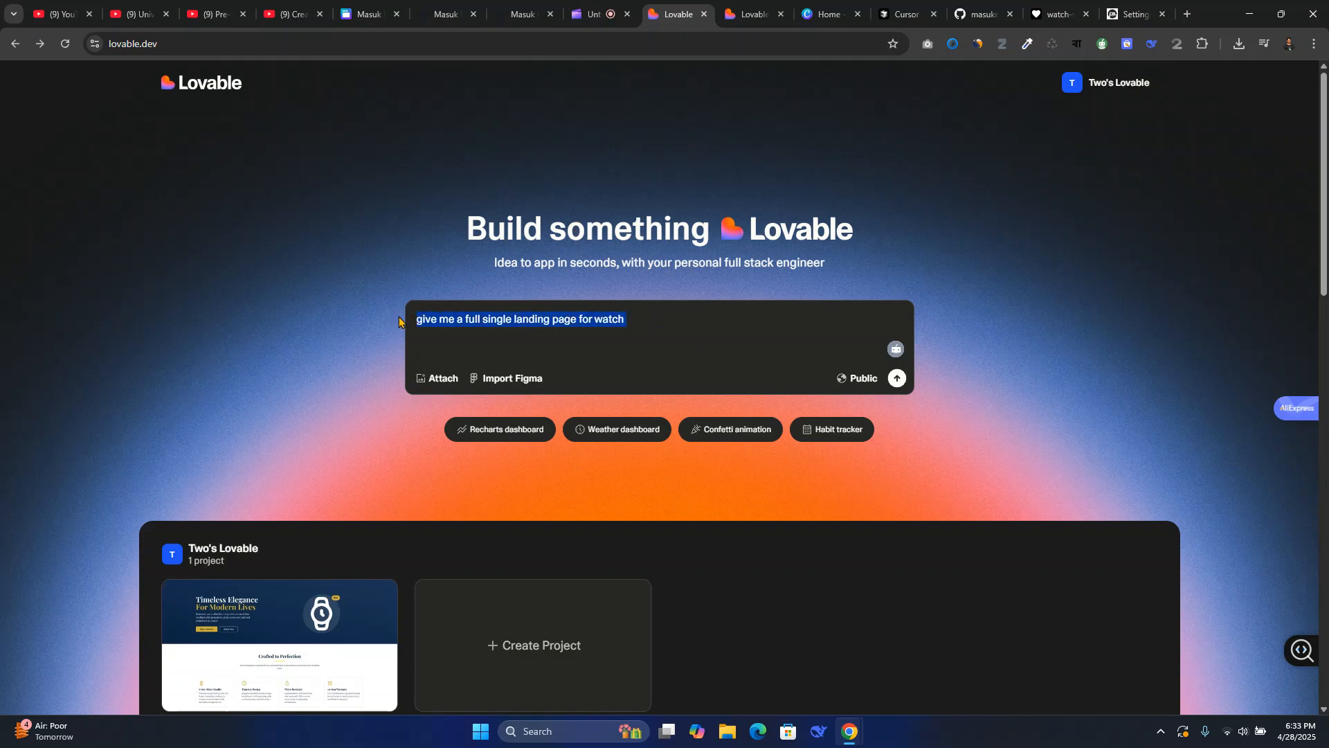
{"action": "key", "text": "BackSpace"}
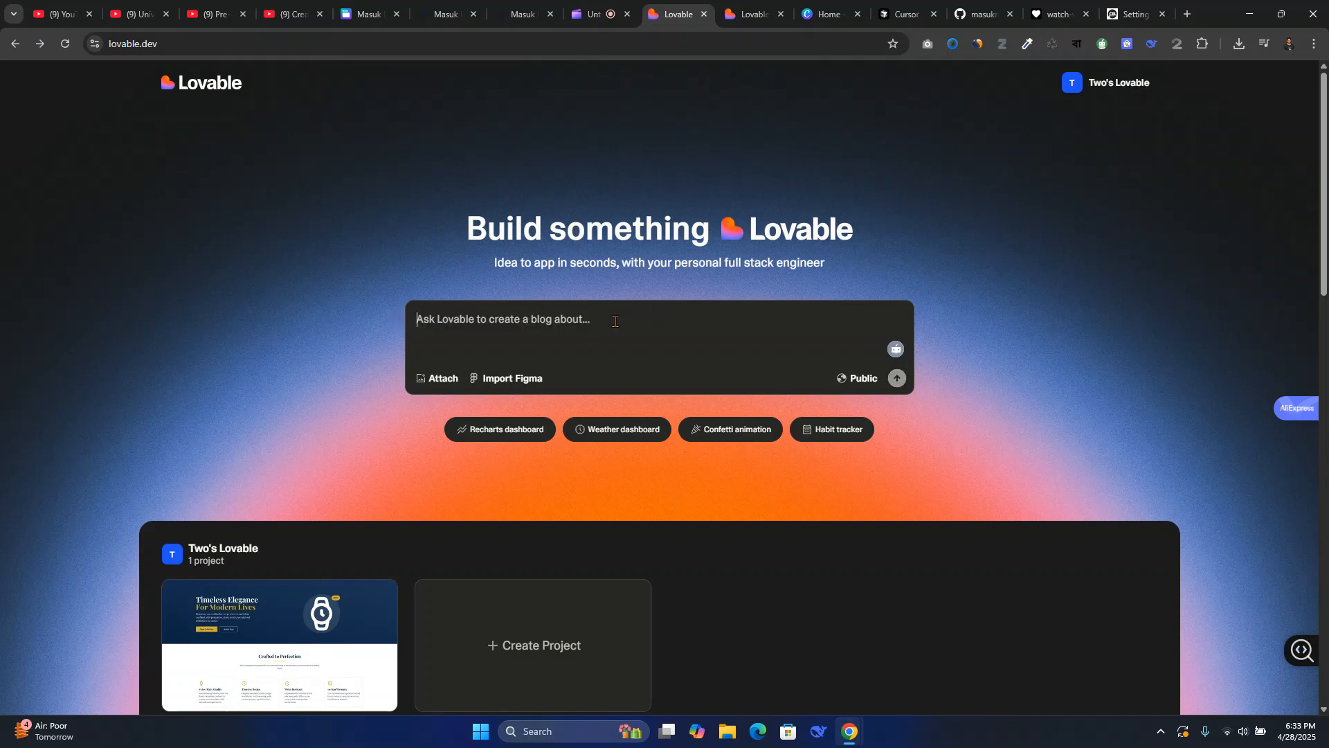
Review the watch-vista-landing-page project in Lovable, reading the chat back to its first prompt and checking the preview from hero to footer.
{"action": "left_click", "coordinate": [751, 14]}
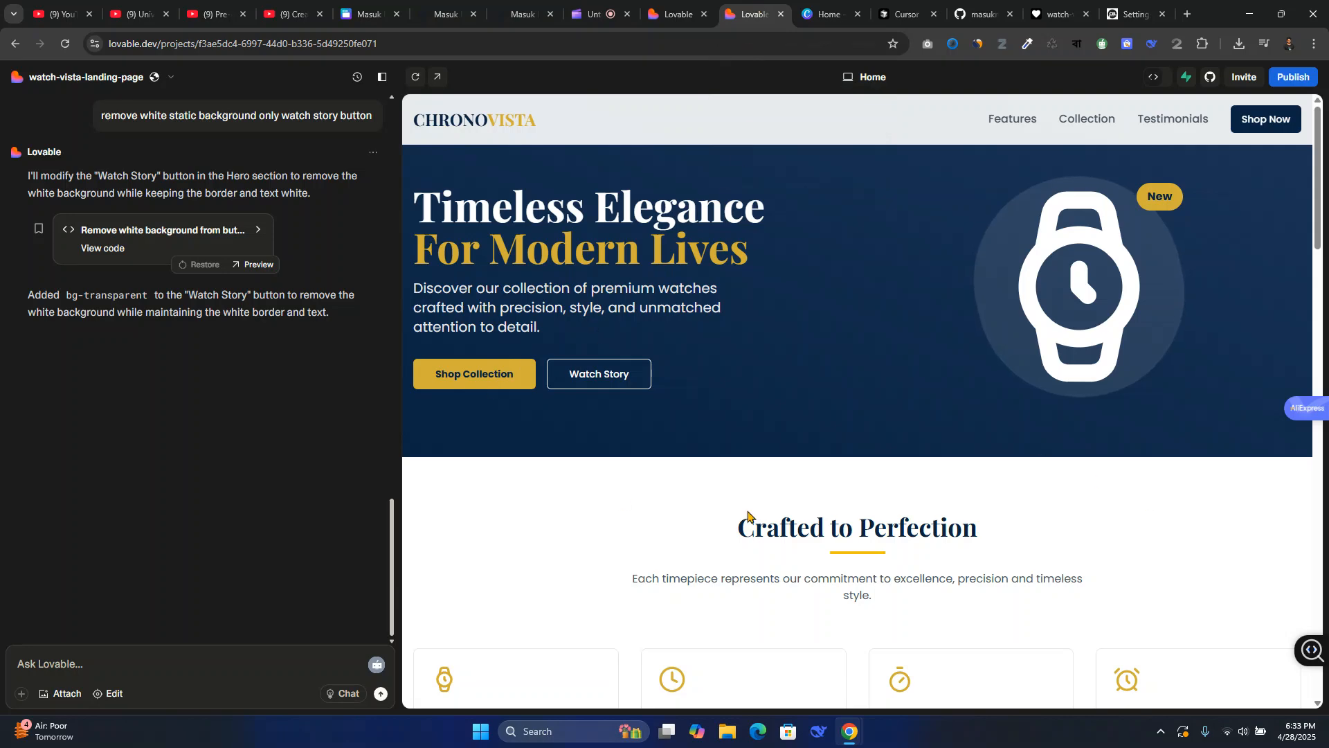
{"action": "scroll", "coordinate": [865, 516], "scroll_direction": "down", "scroll_amount": 6}
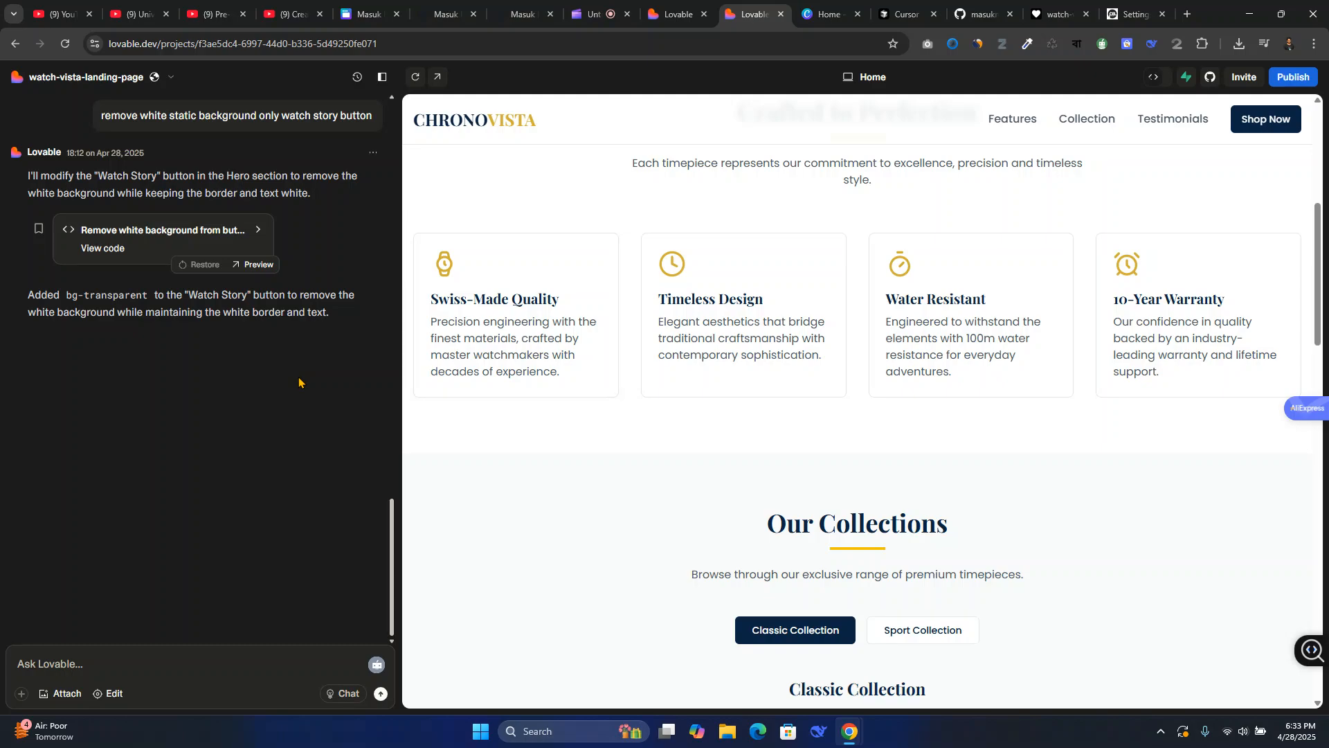
{"action": "scroll", "coordinate": [299, 383], "scroll_direction": "up", "scroll_amount": 20}
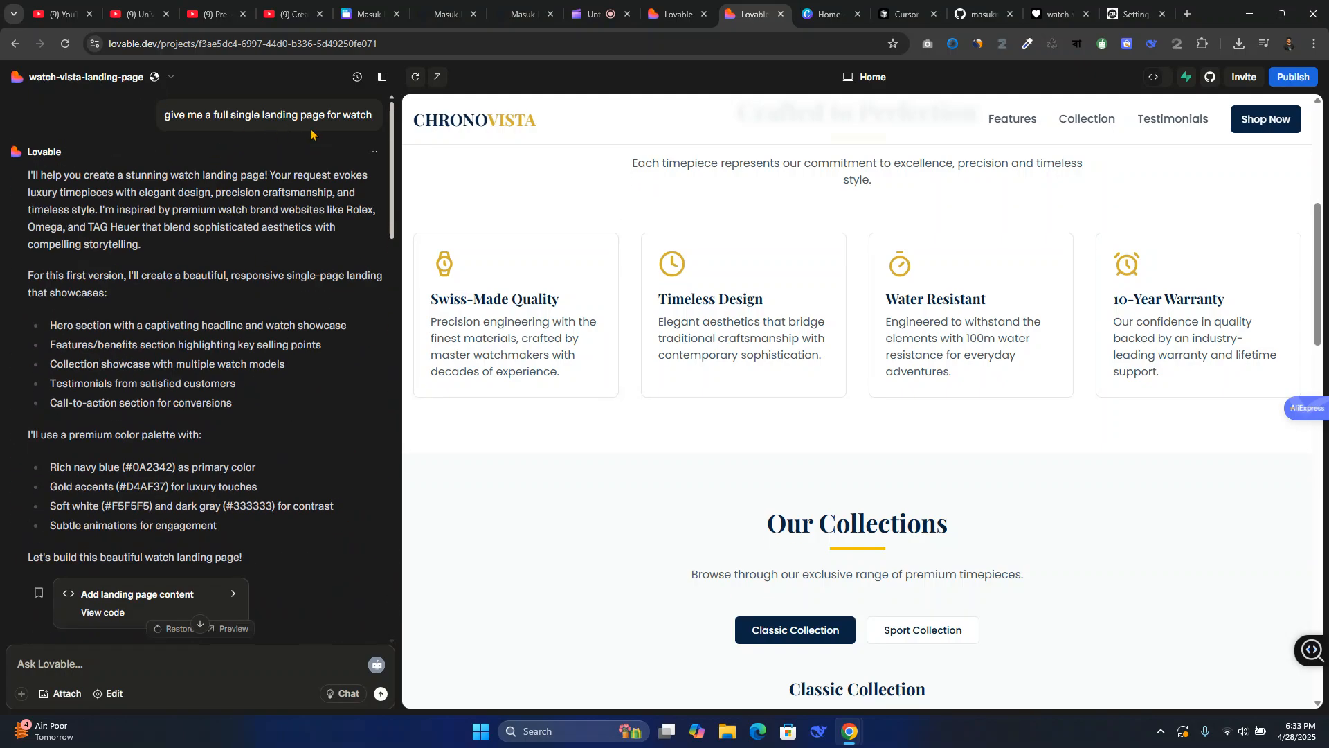
{"action": "scroll", "coordinate": [1094, 502], "scroll_direction": "up", "scroll_amount": 1}
{"action": "scroll", "coordinate": [1188, 560], "scroll_direction": "down", "scroll_amount": 4}
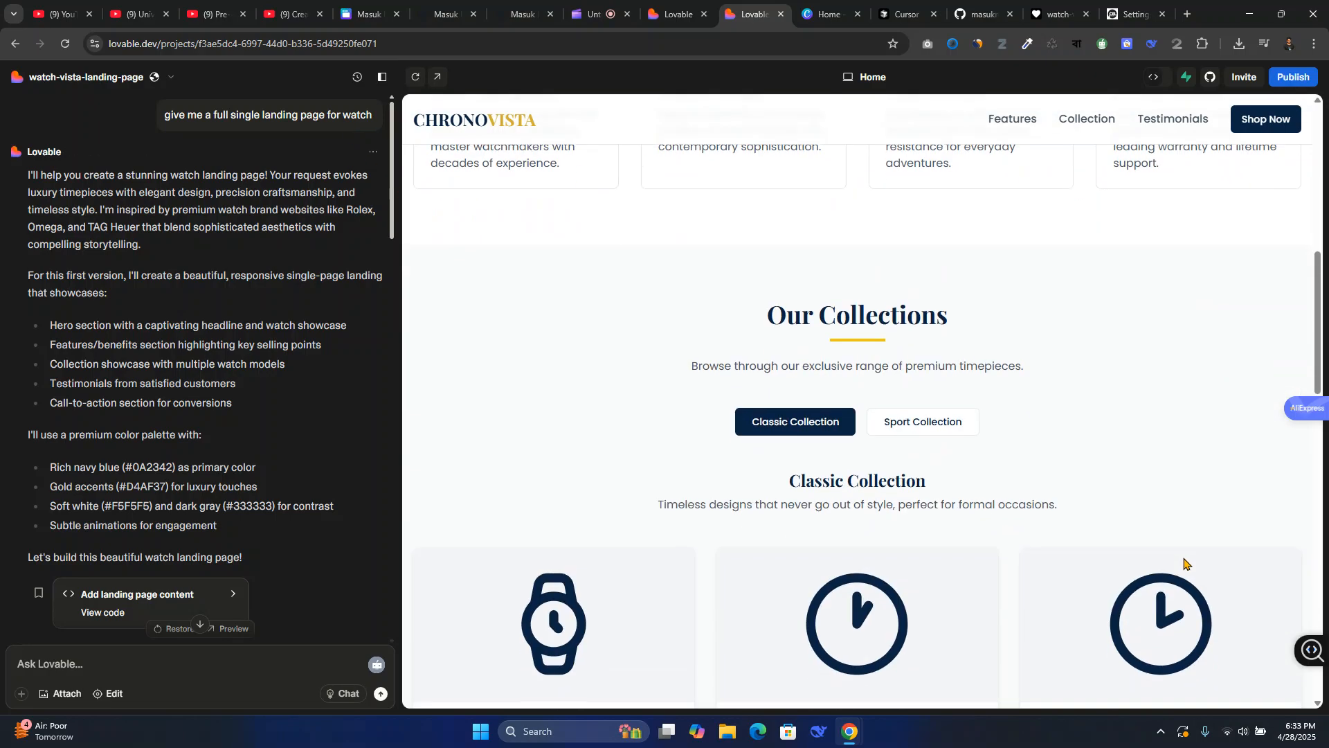
{"action": "scroll", "coordinate": [1185, 562], "scroll_direction": "down", "scroll_amount": 15}
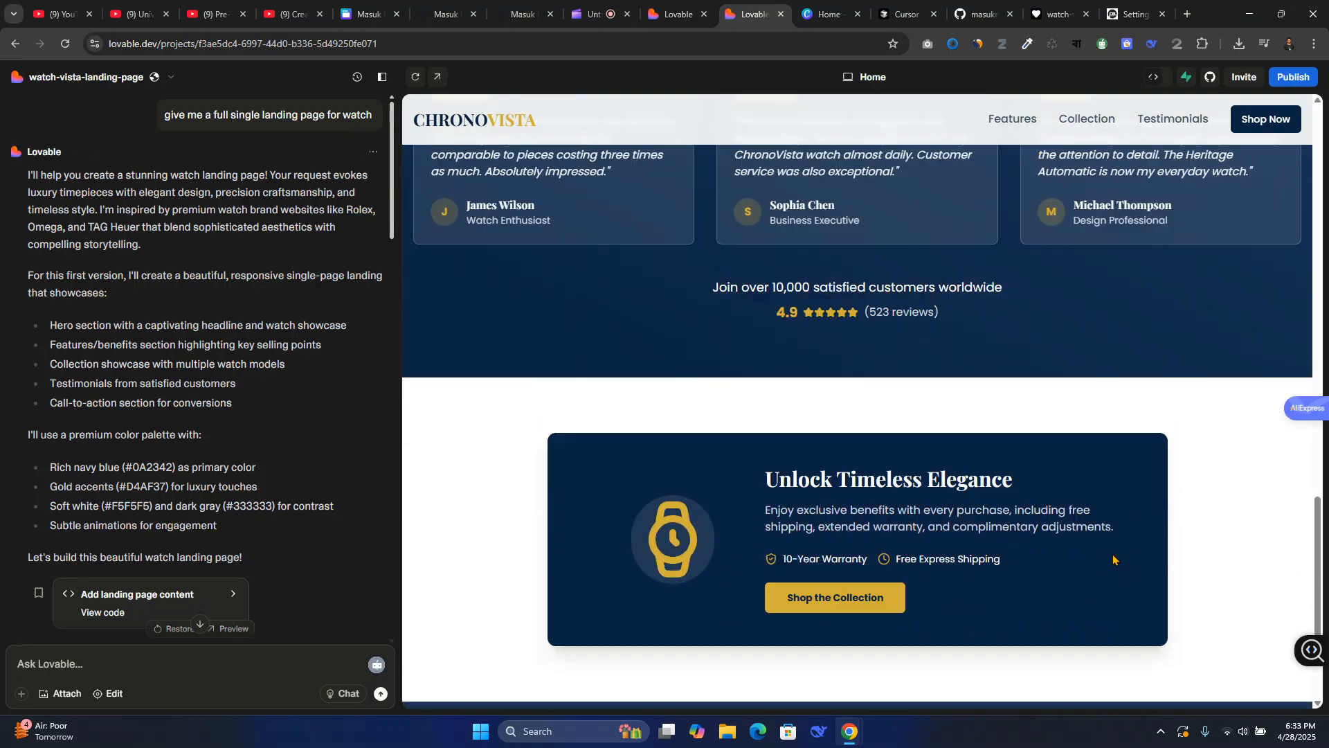
{"action": "scroll", "coordinate": [1113, 560], "scroll_direction": "down", "scroll_amount": 4}
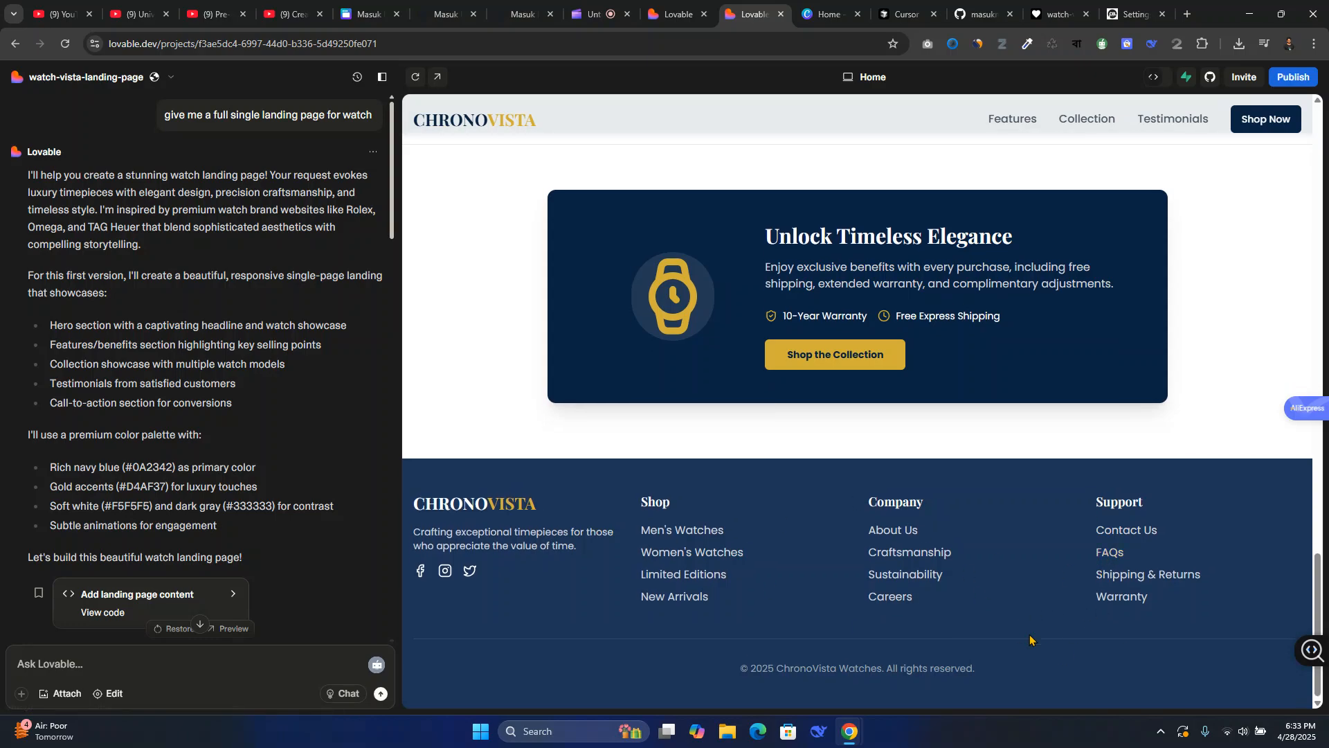
{"action": "scroll", "coordinate": [1030, 640], "scroll_direction": "up", "scroll_amount": 20}
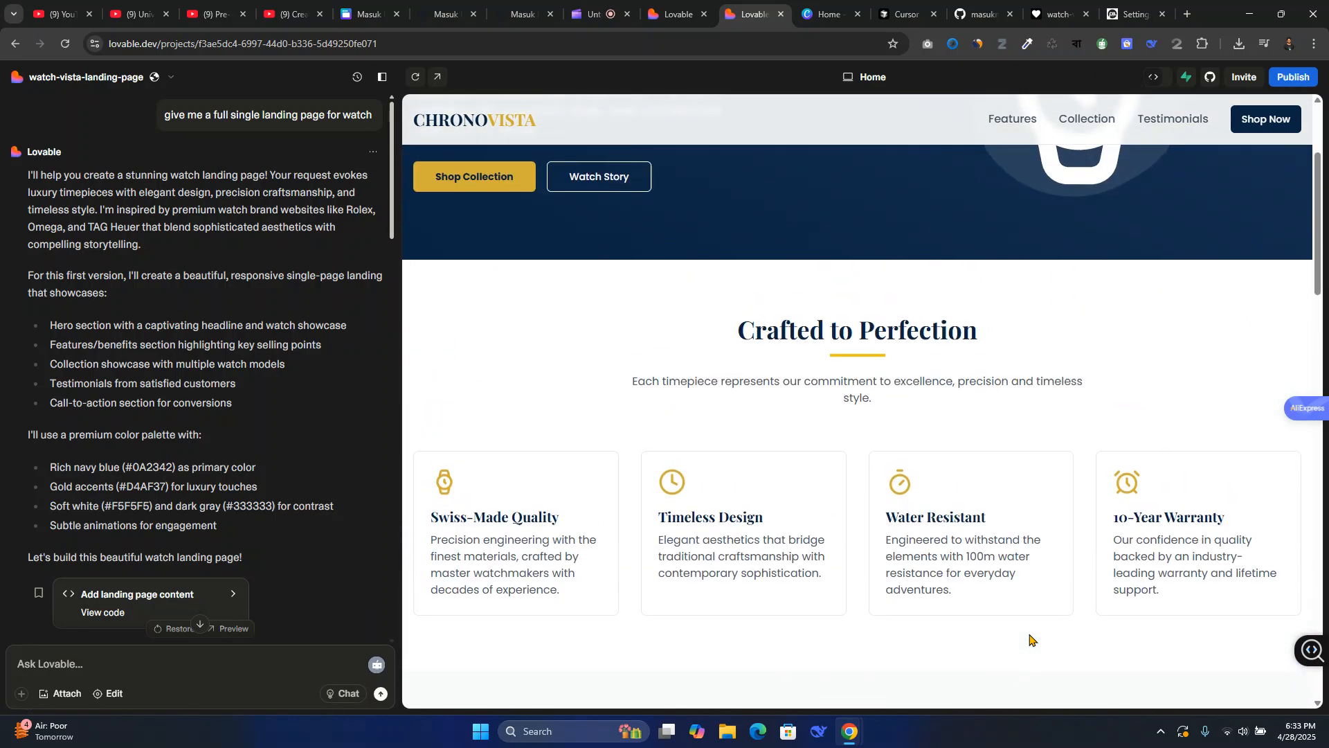
{"action": "scroll", "coordinate": [1030, 641], "scroll_direction": "up", "scroll_amount": 3}
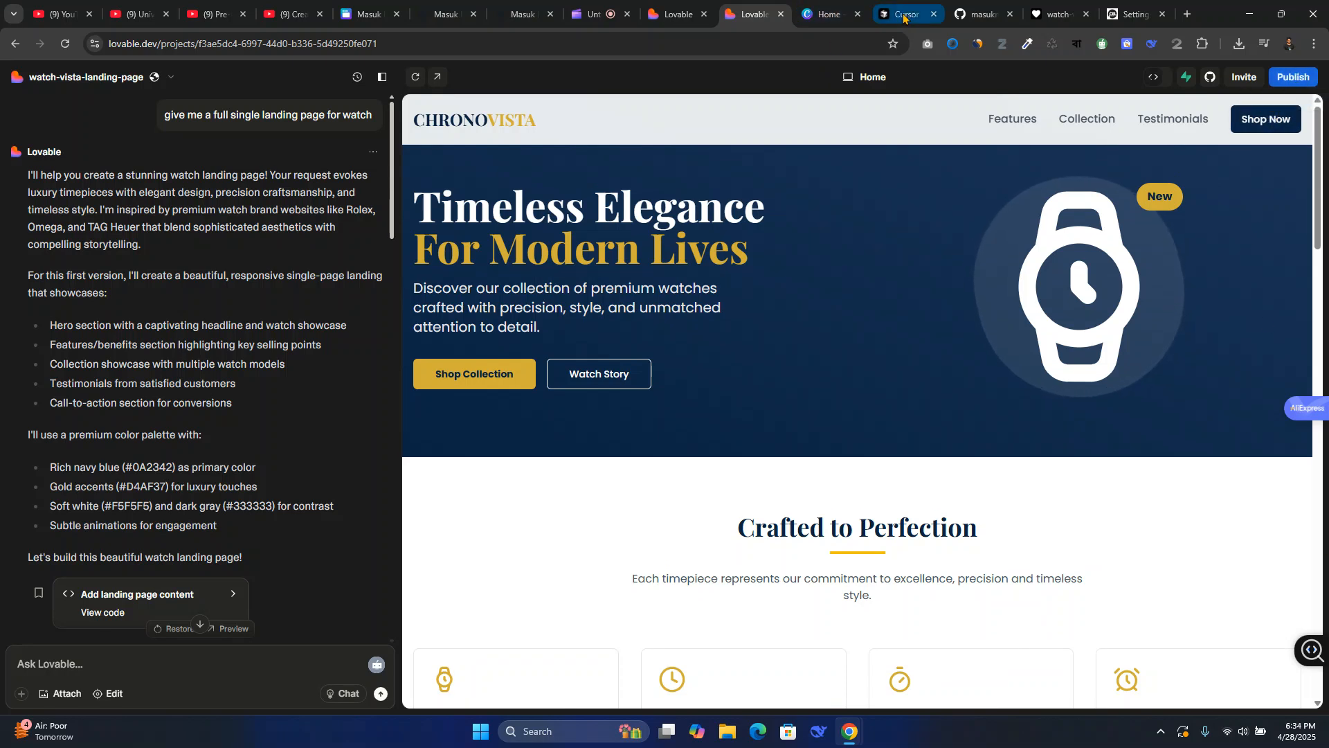
Examine the published watch-vista-landing-page.lovable.app site from hero to footer and back, and switch to the Cursor website.
{"action": "left_click", "coordinate": [1058, 6]}
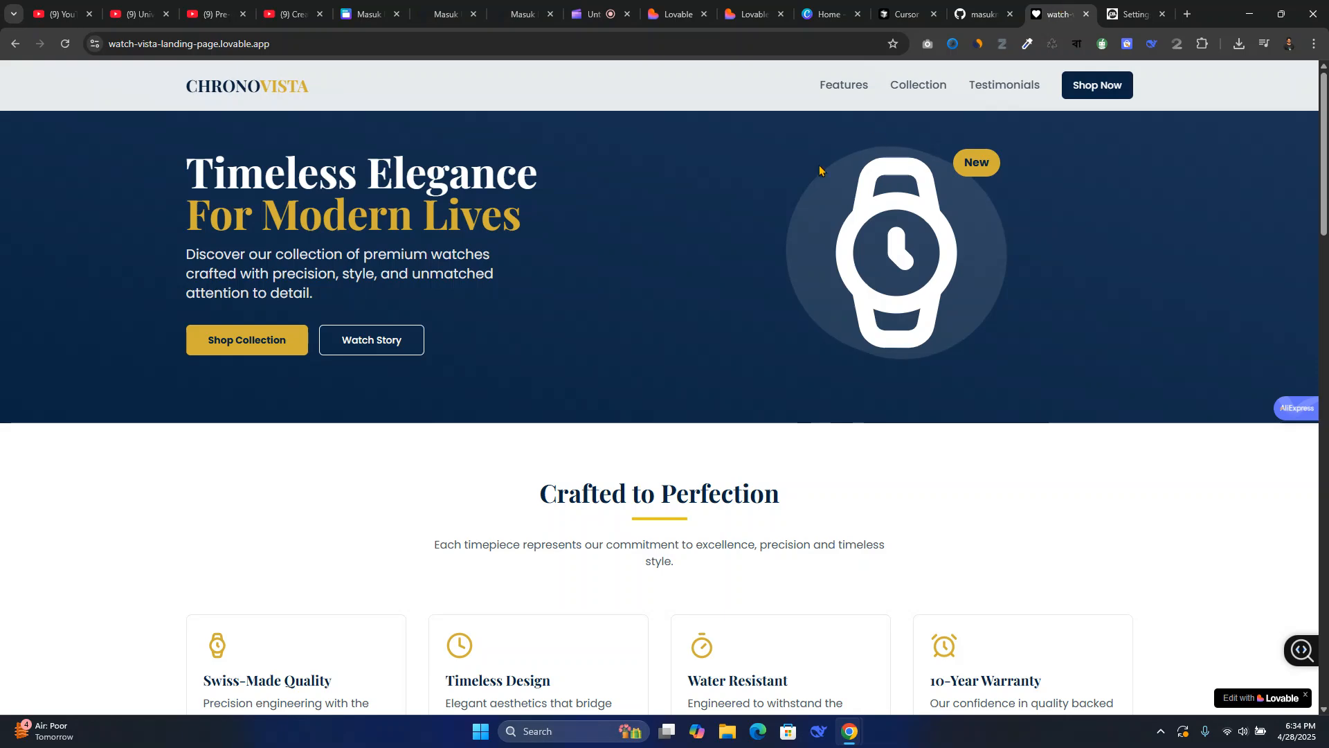
{"action": "scroll", "coordinate": [724, 191], "scroll_direction": "down", "scroll_amount": 1}
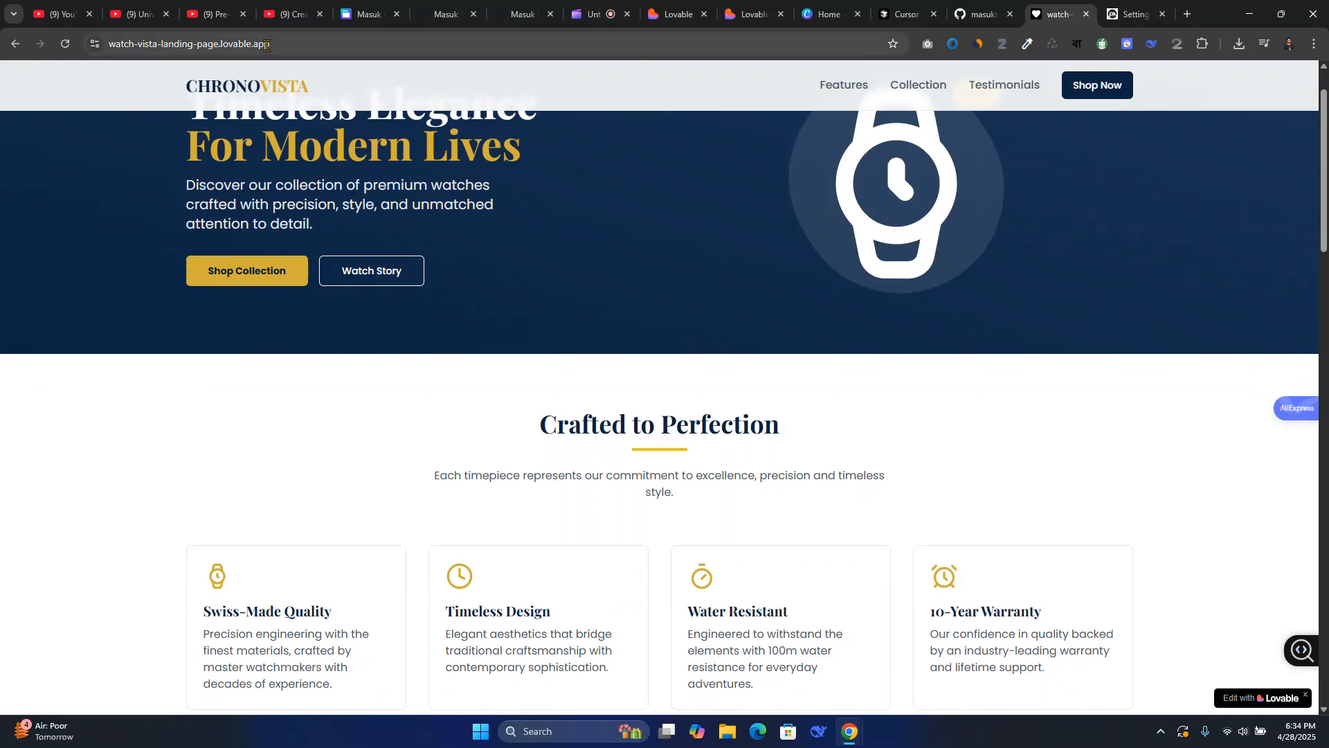
{"action": "scroll", "coordinate": [948, 564], "scroll_direction": "down", "scroll_amount": 10}
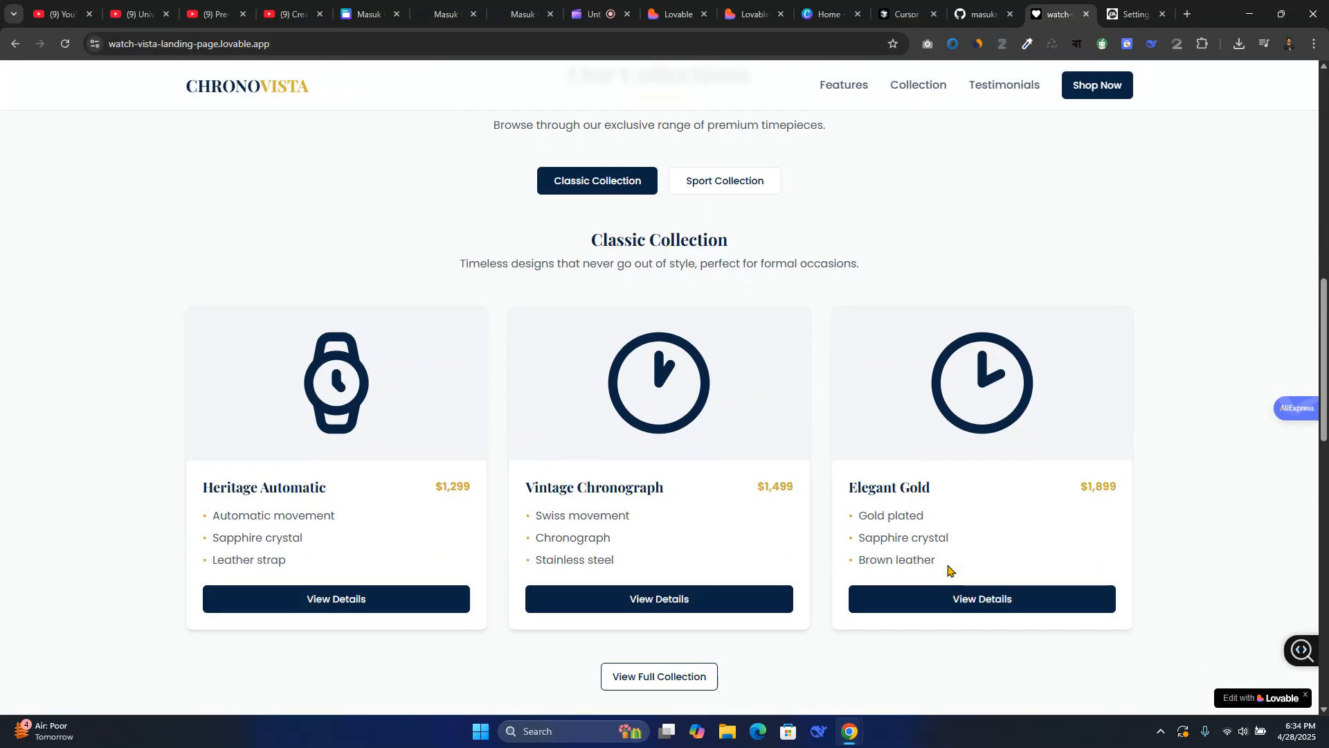
{"action": "scroll", "coordinate": [949, 569], "scroll_direction": "down", "scroll_amount": 15}
{"action": "scroll", "coordinate": [906, 616], "scroll_direction": "up", "scroll_amount": 2}
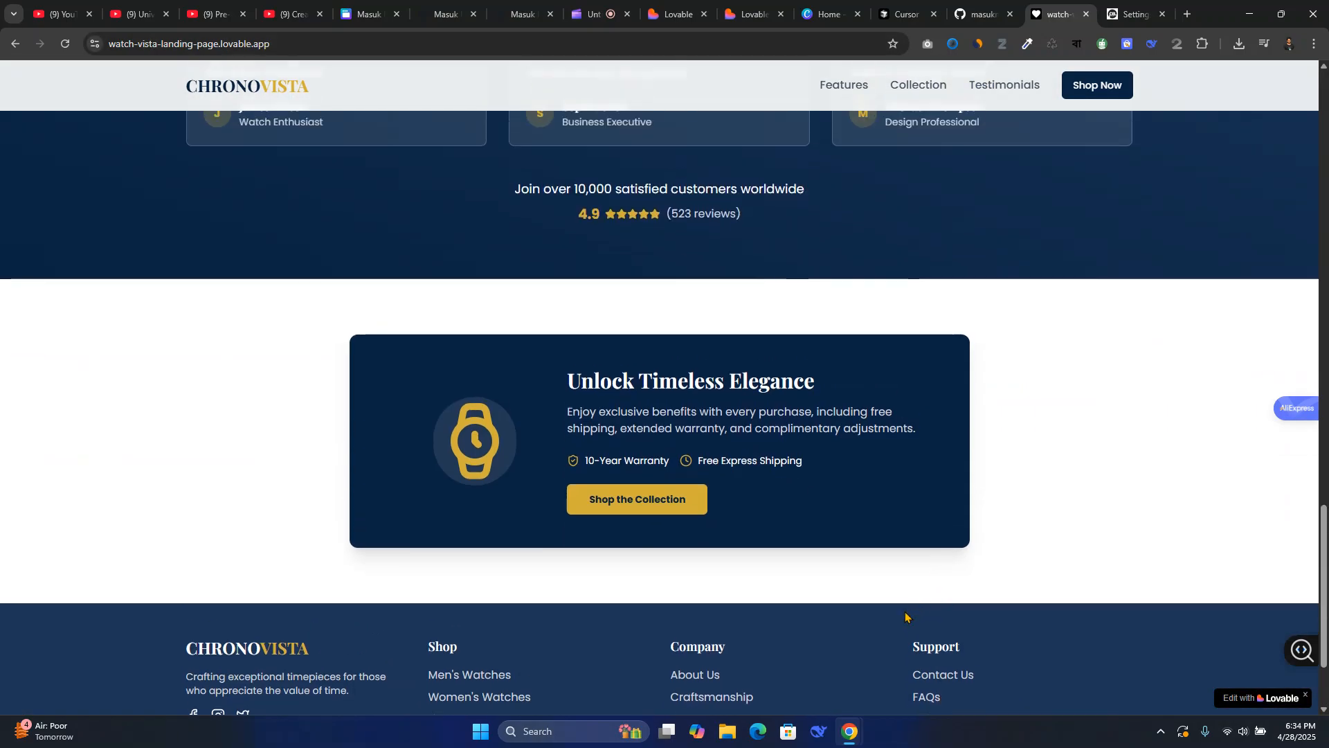
{"action": "scroll", "coordinate": [907, 615], "scroll_direction": "up", "scroll_amount": 18}
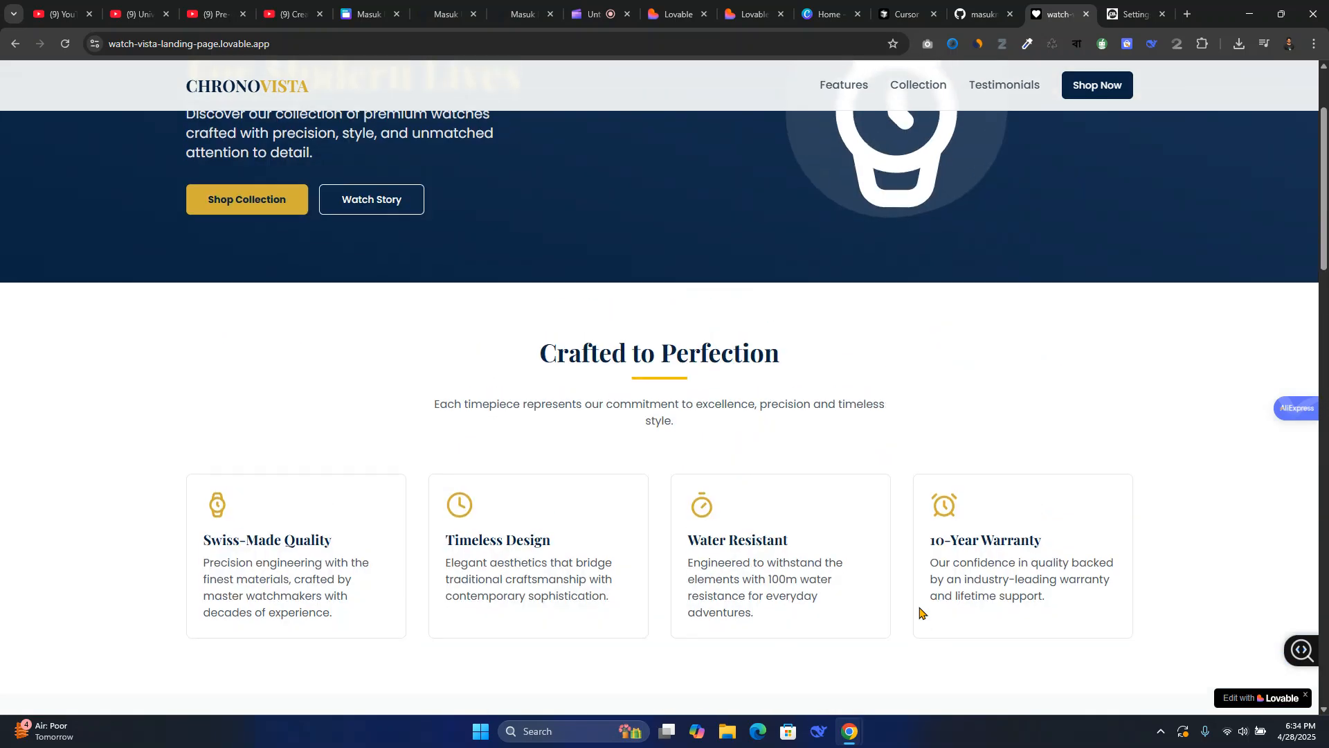
{"action": "scroll", "coordinate": [920, 613], "scroll_direction": "up", "scroll_amount": 2}
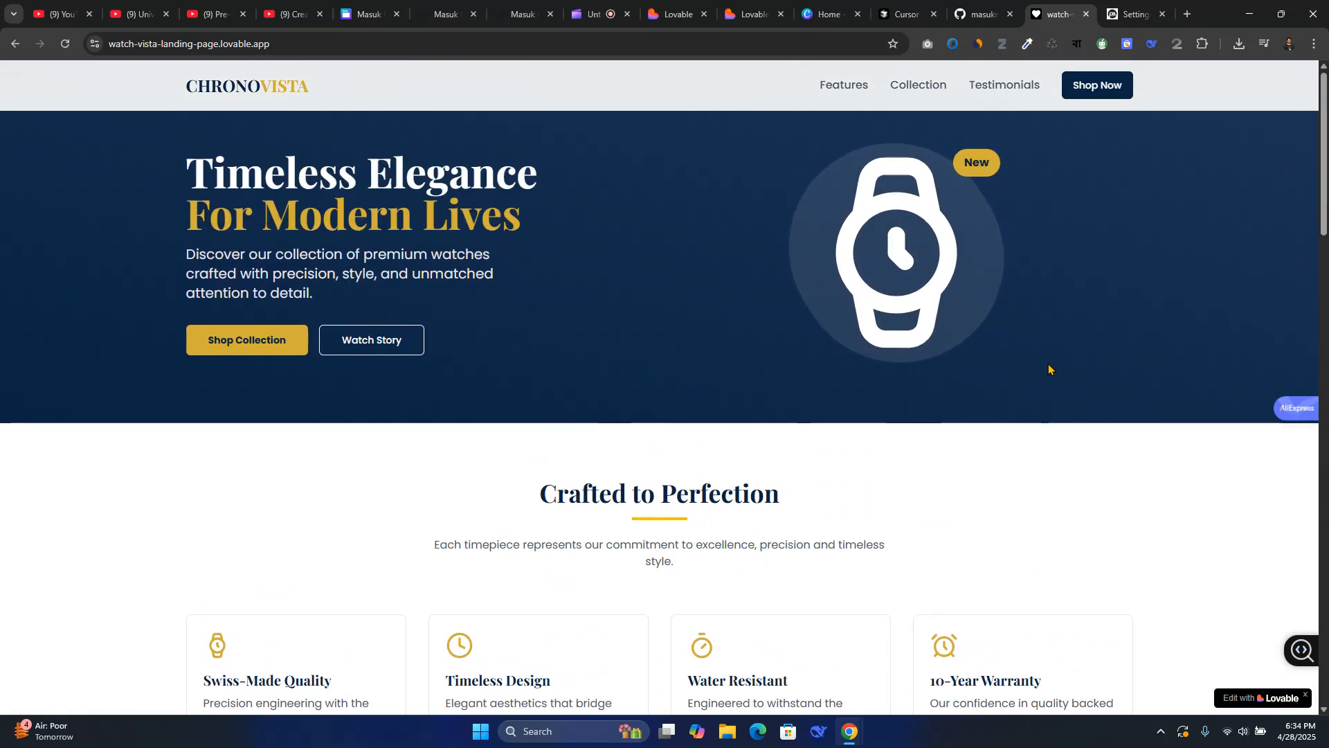
{"action": "scroll", "coordinate": [1018, 537], "scroll_direction": "down", "scroll_amount": 6}
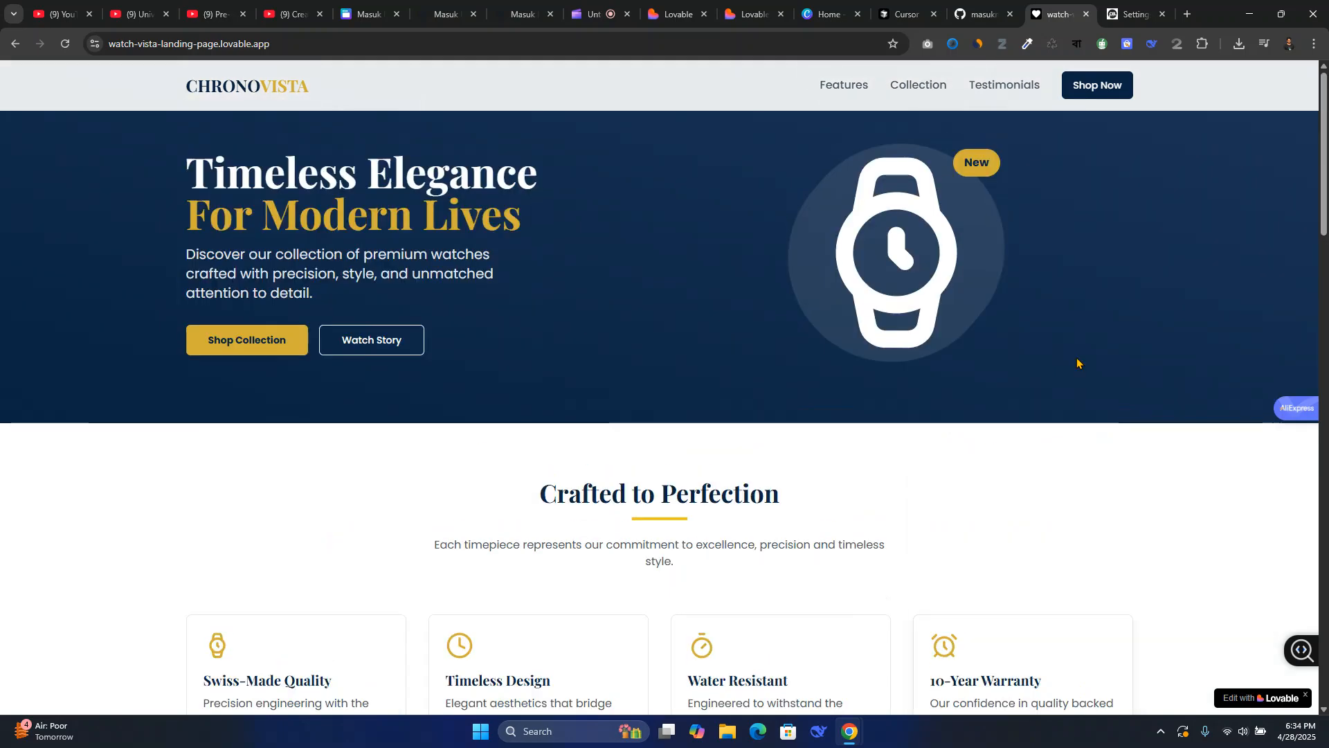
{"action": "scroll", "coordinate": [1101, 347], "scroll_direction": "up", "scroll_amount": 6}
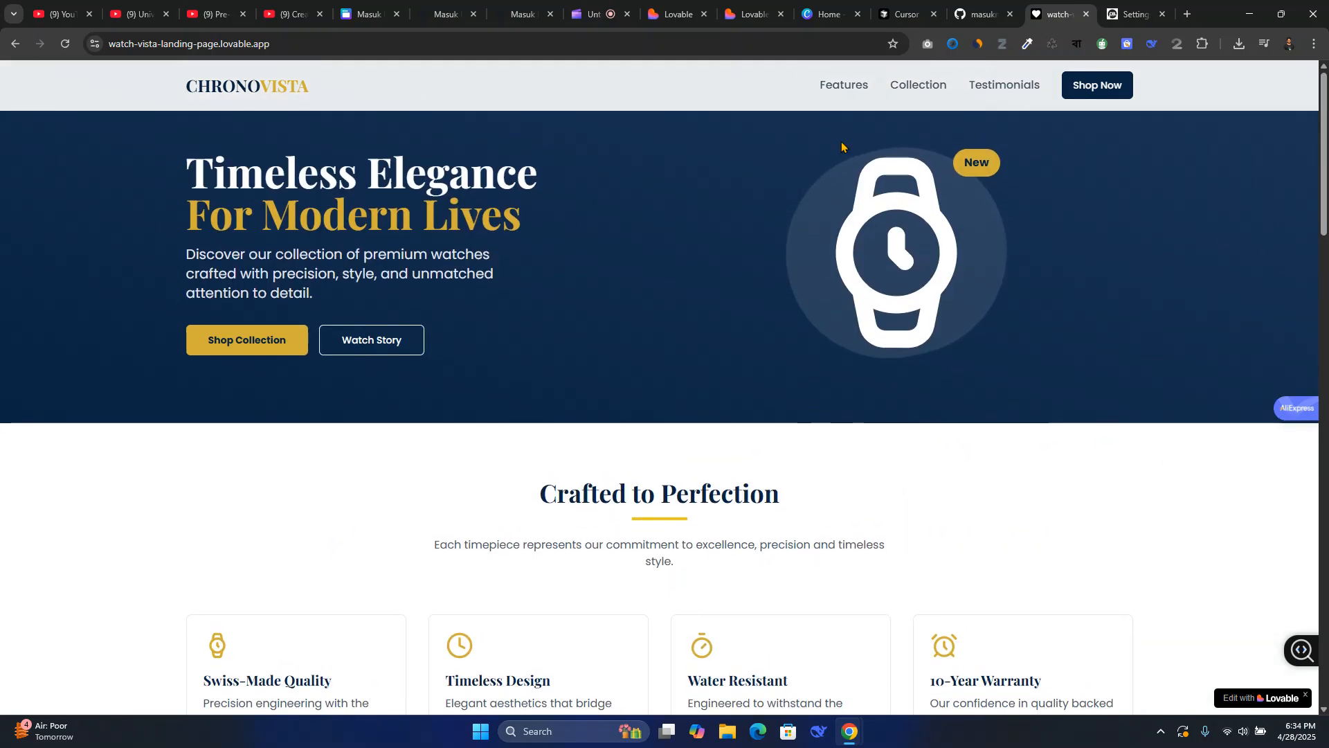
{"action": "left_click", "coordinate": [909, 7]}
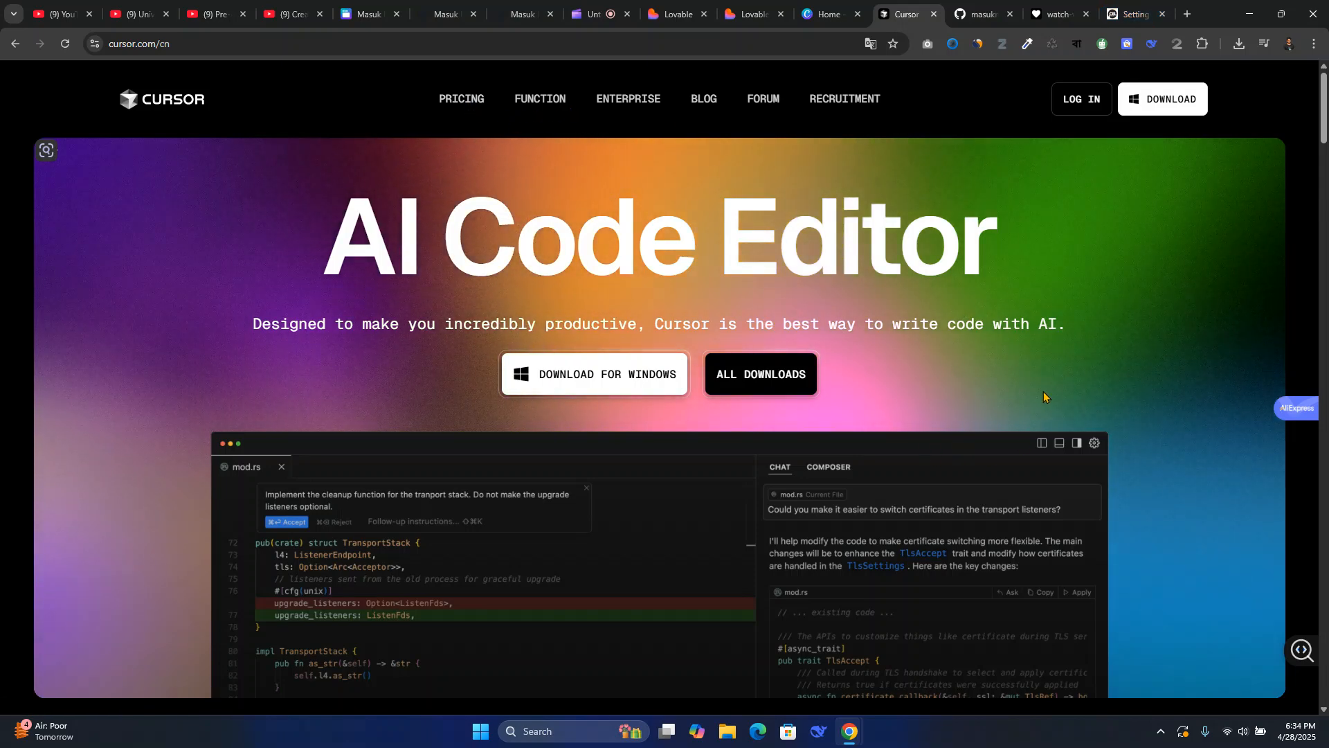
Look over the Cursor home page down to the engineers' company logos and switch to the CodeBizz KYC Verification settings.
{"action": "scroll", "coordinate": [463, 594], "scroll_direction": "down", "scroll_amount": 4}
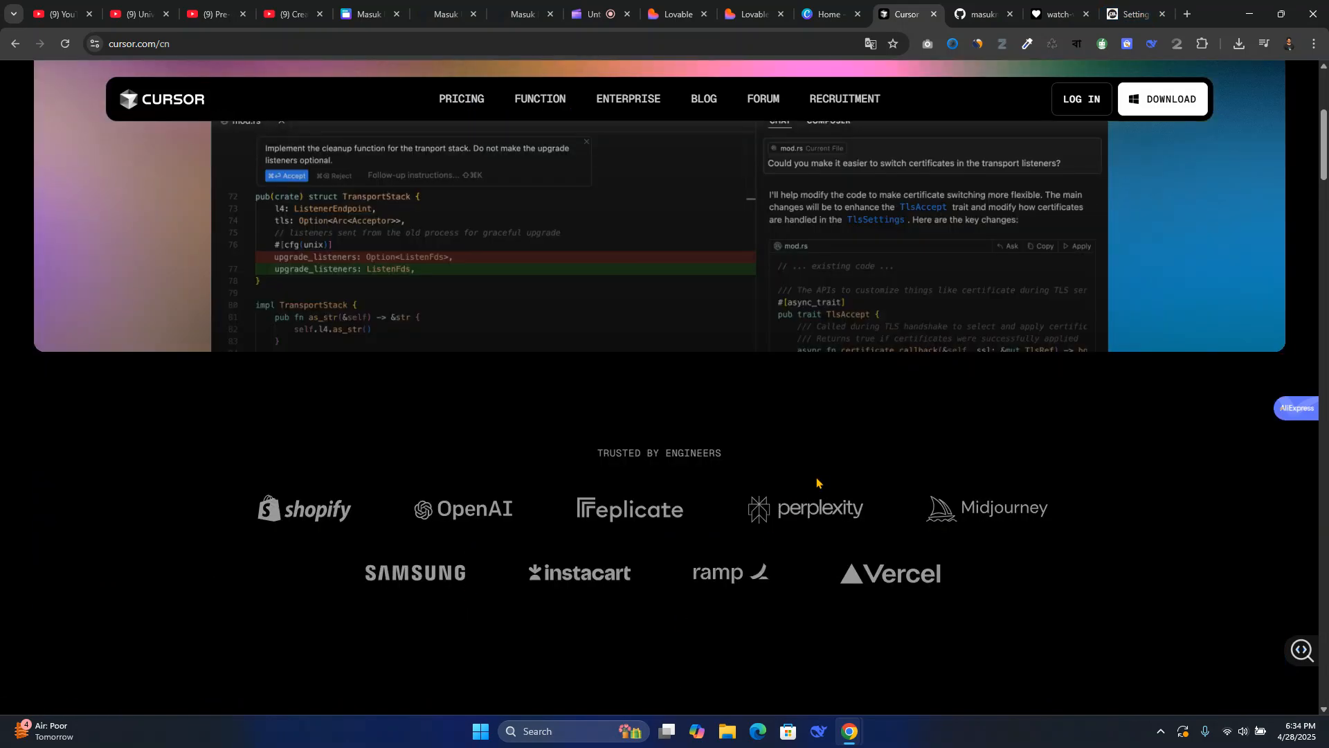
{"action": "scroll", "coordinate": [463, 593], "scroll_direction": "up", "scroll_amount": 4}
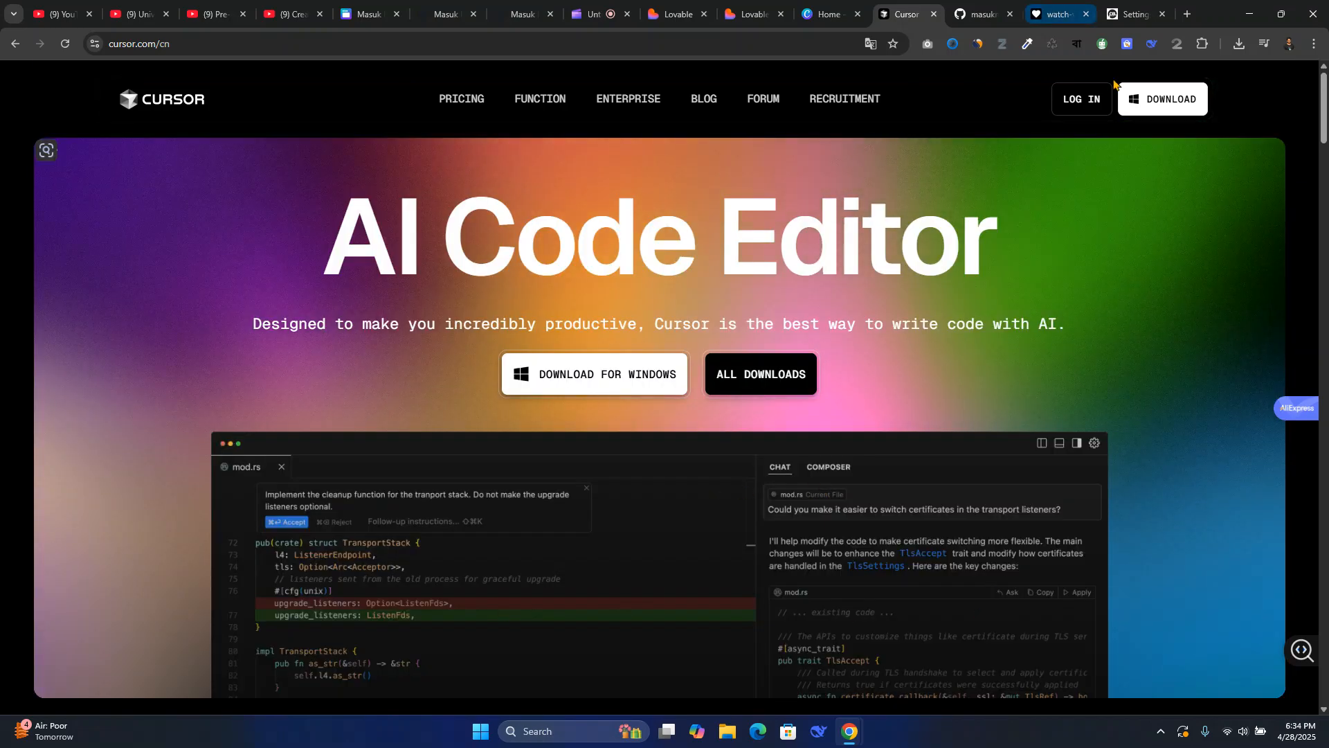
{"action": "left_click", "coordinate": [1127, 7]}
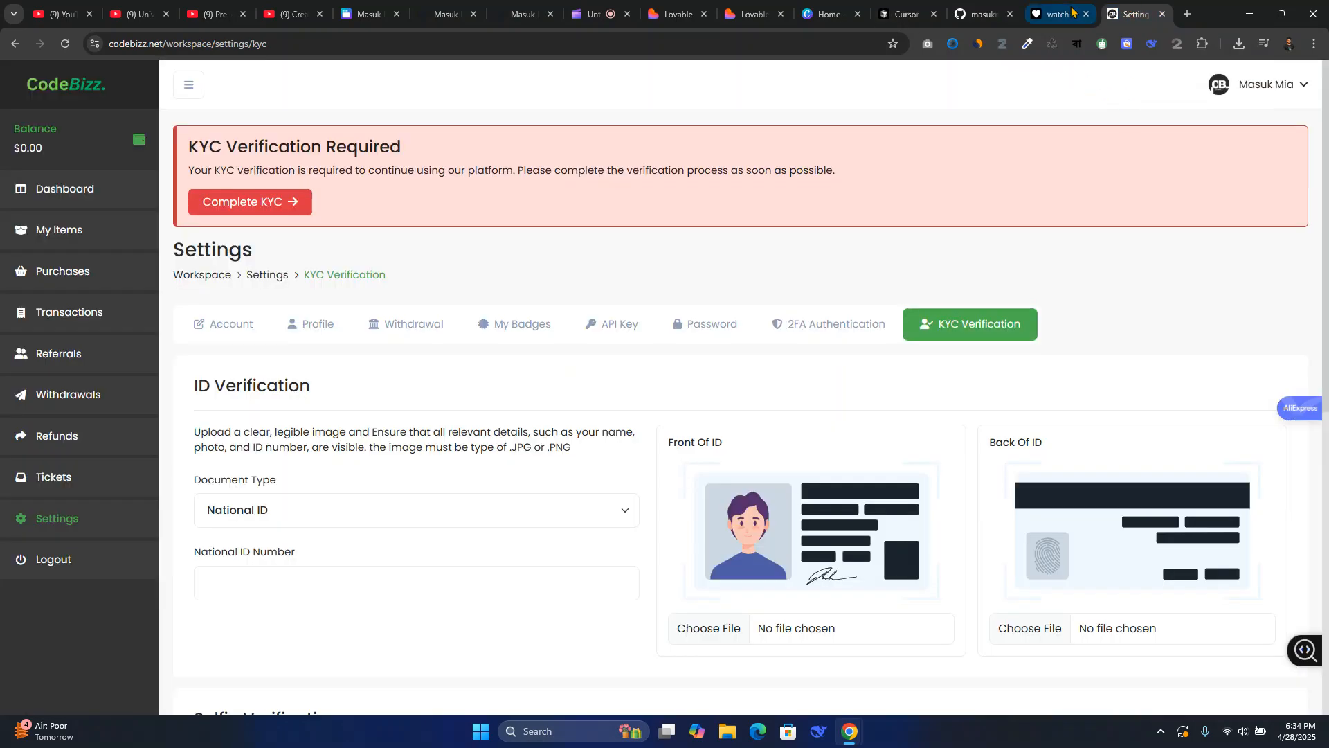
Open the codebizz.net marketplace home page in a new browser tab.
{"action": "left_click", "coordinate": [1188, 14]}
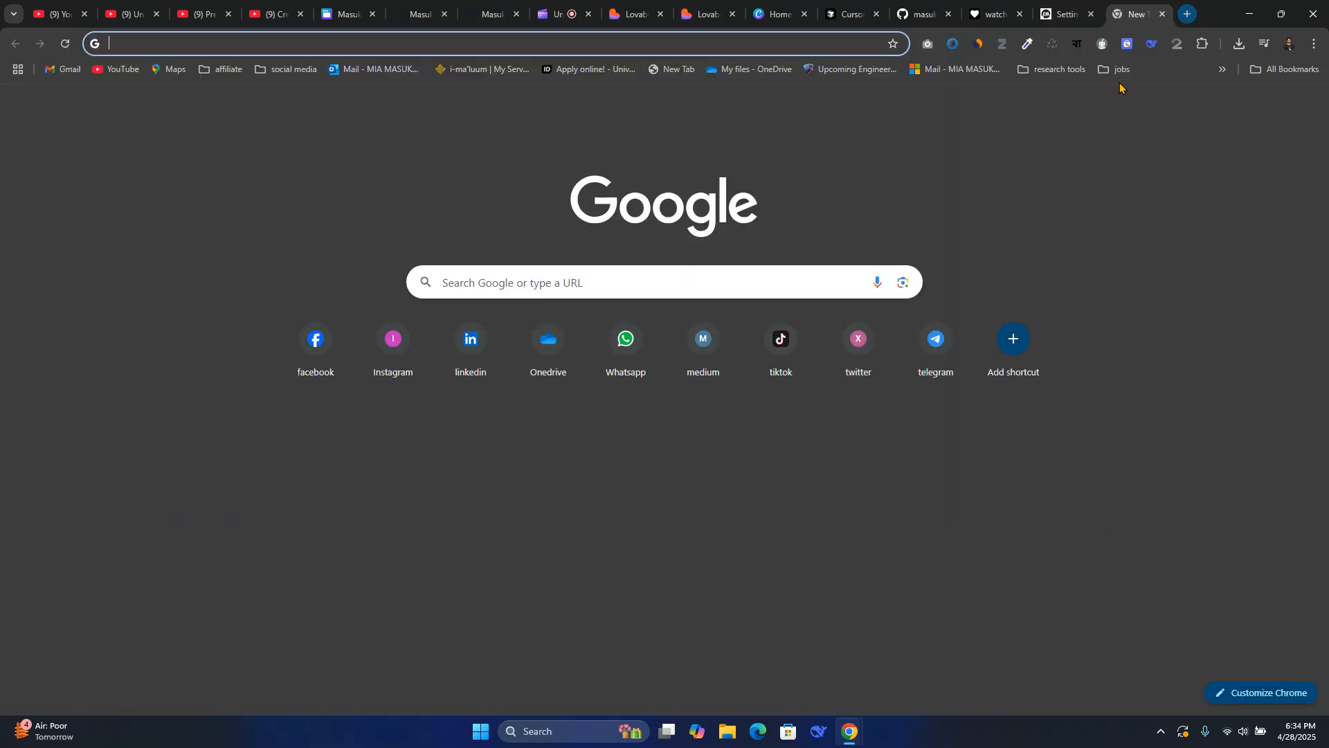
{"action": "type", "text": "code"}
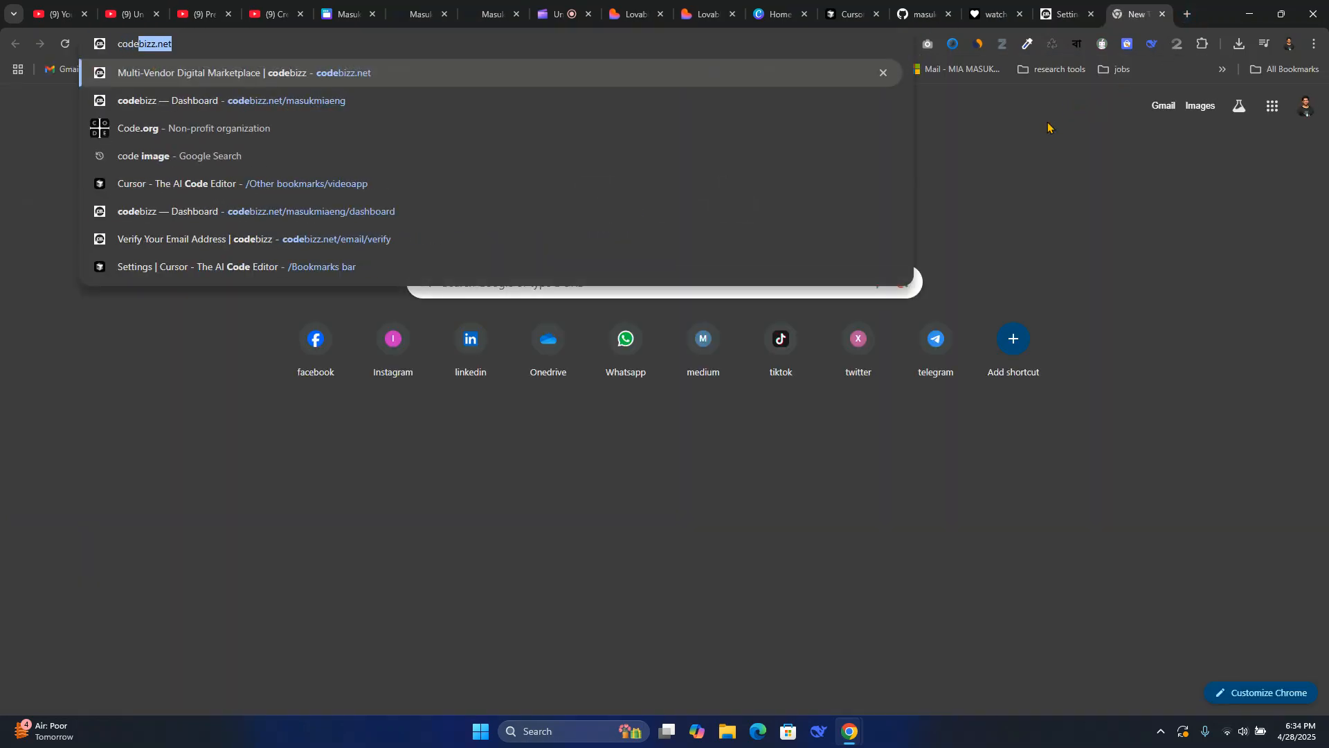
{"action": "key", "text": "Return"}
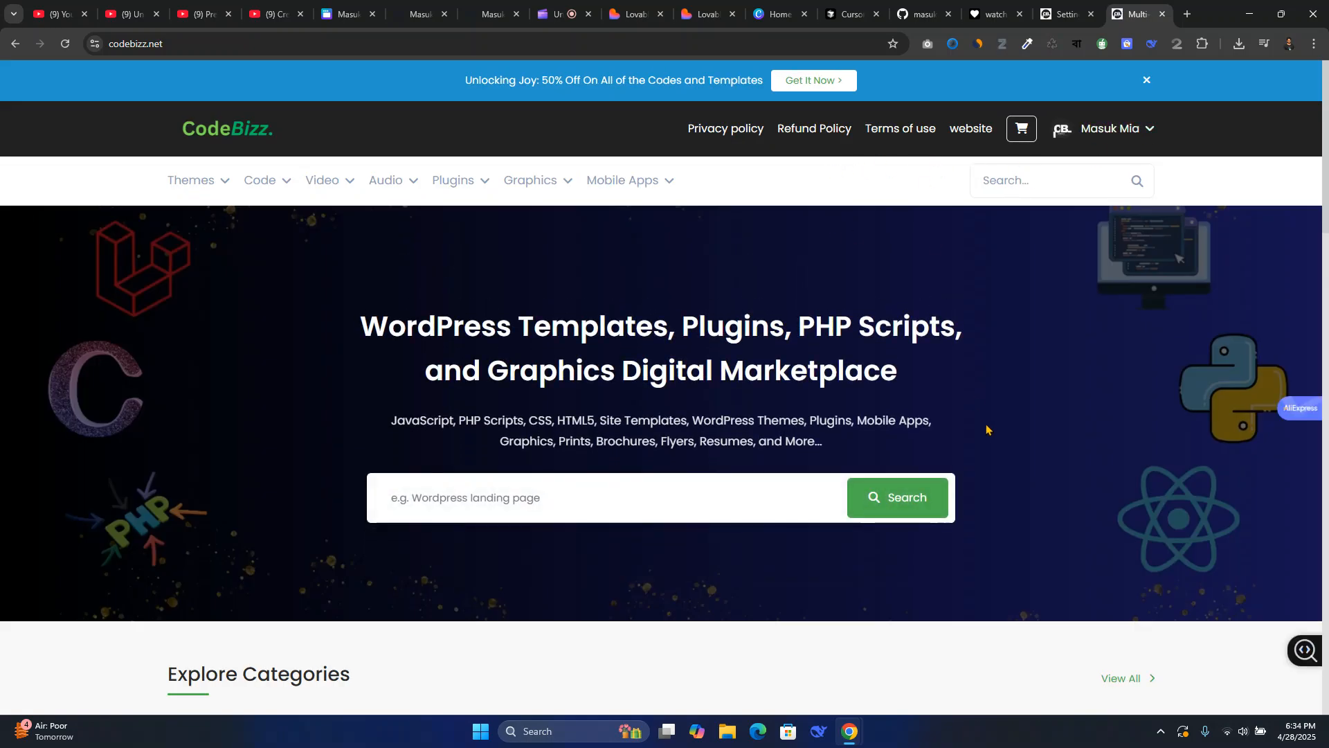
Open the My Items page in the CodeBizz workspace and switch to the published website design in Canva.
{"action": "left_click", "coordinate": [1066, 13]}
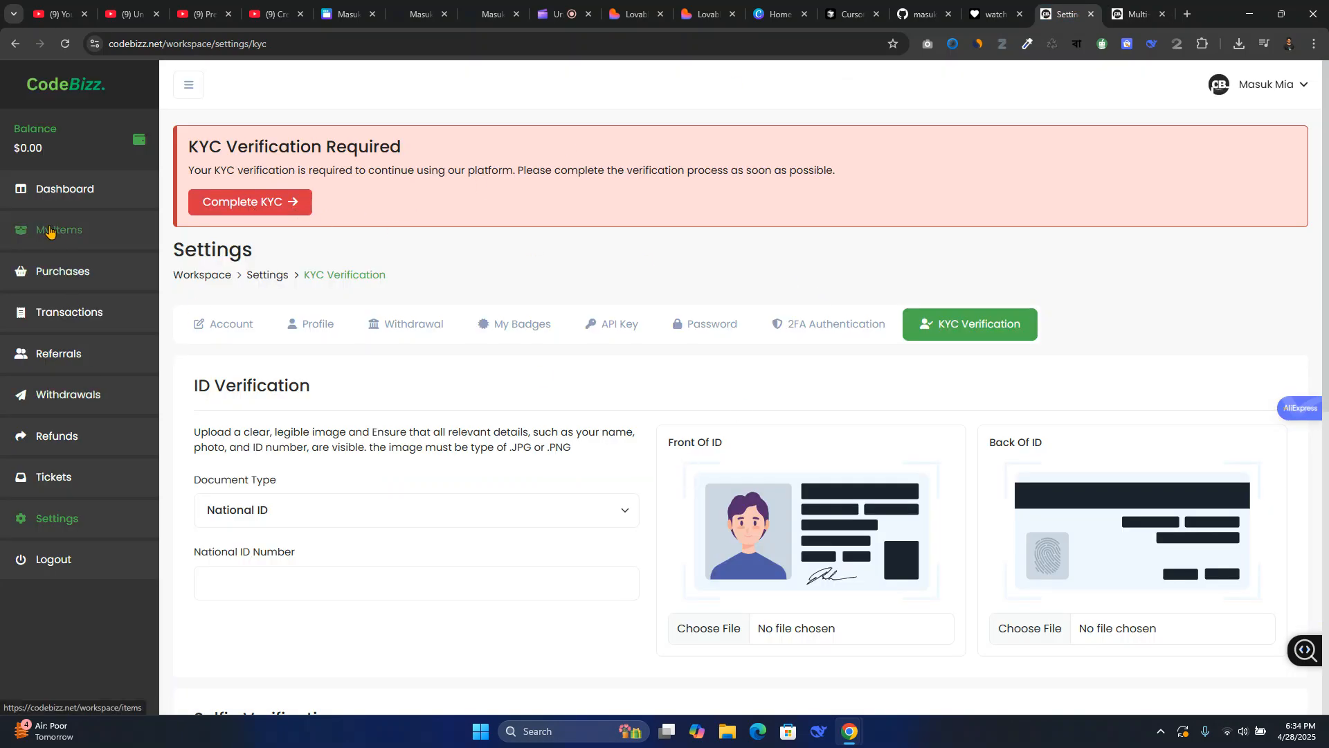
{"action": "left_click", "coordinate": [50, 231]}
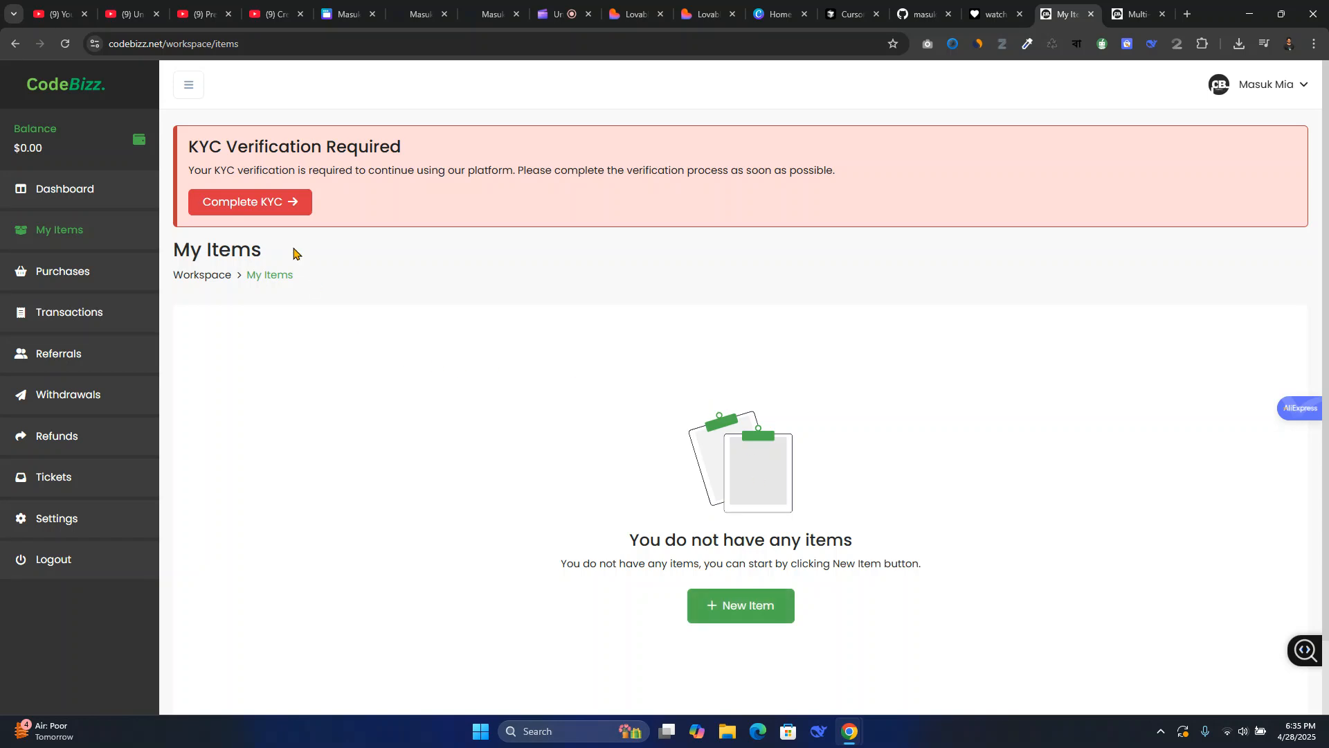
{"action": "left_click_drag", "start_coordinate": [52, 149], "coordinate": [1, 147]}
{"action": "left_click", "coordinate": [347, 8]}
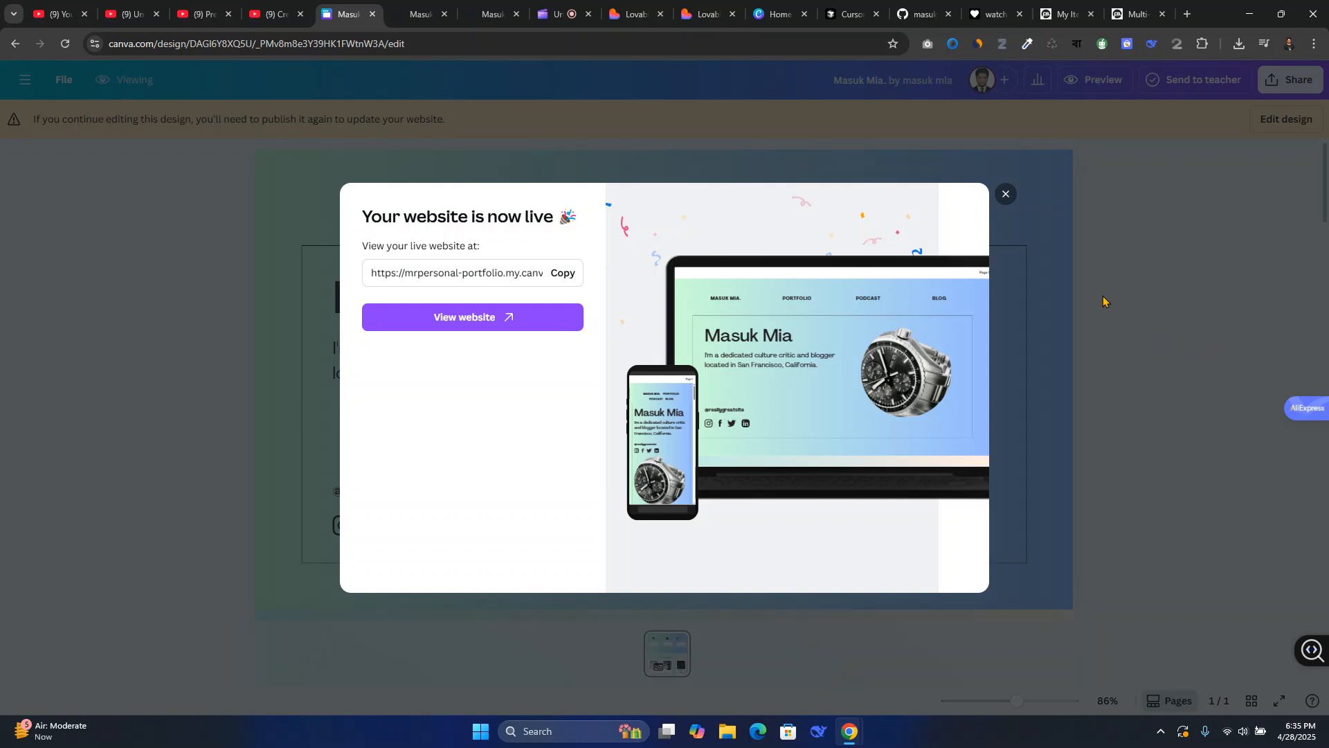
Return to the codebizz.net home page and examine its Themes, Mobile Apps, Graphics and Plugins categories and the page down to the FAQs.
{"action": "left_click", "coordinate": [1136, 14]}
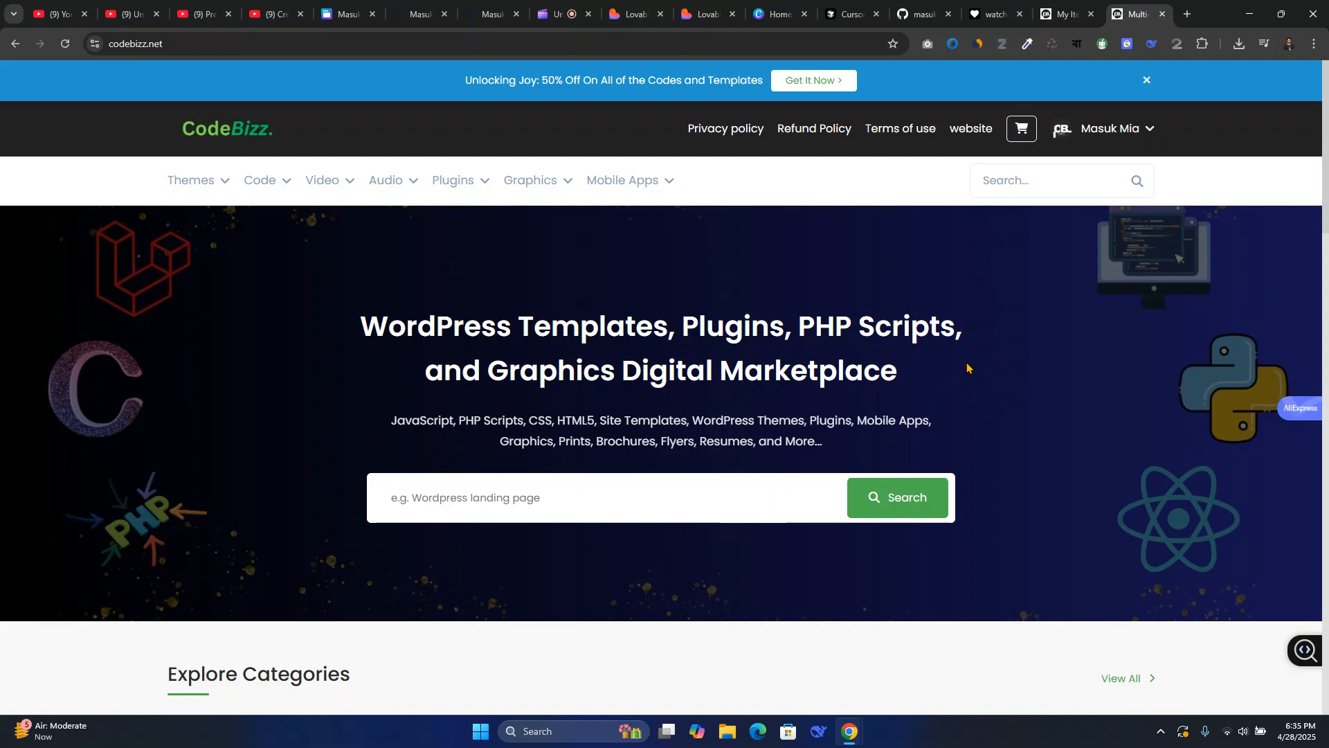
{"action": "mouse_move", "coordinate": [219, 185]}
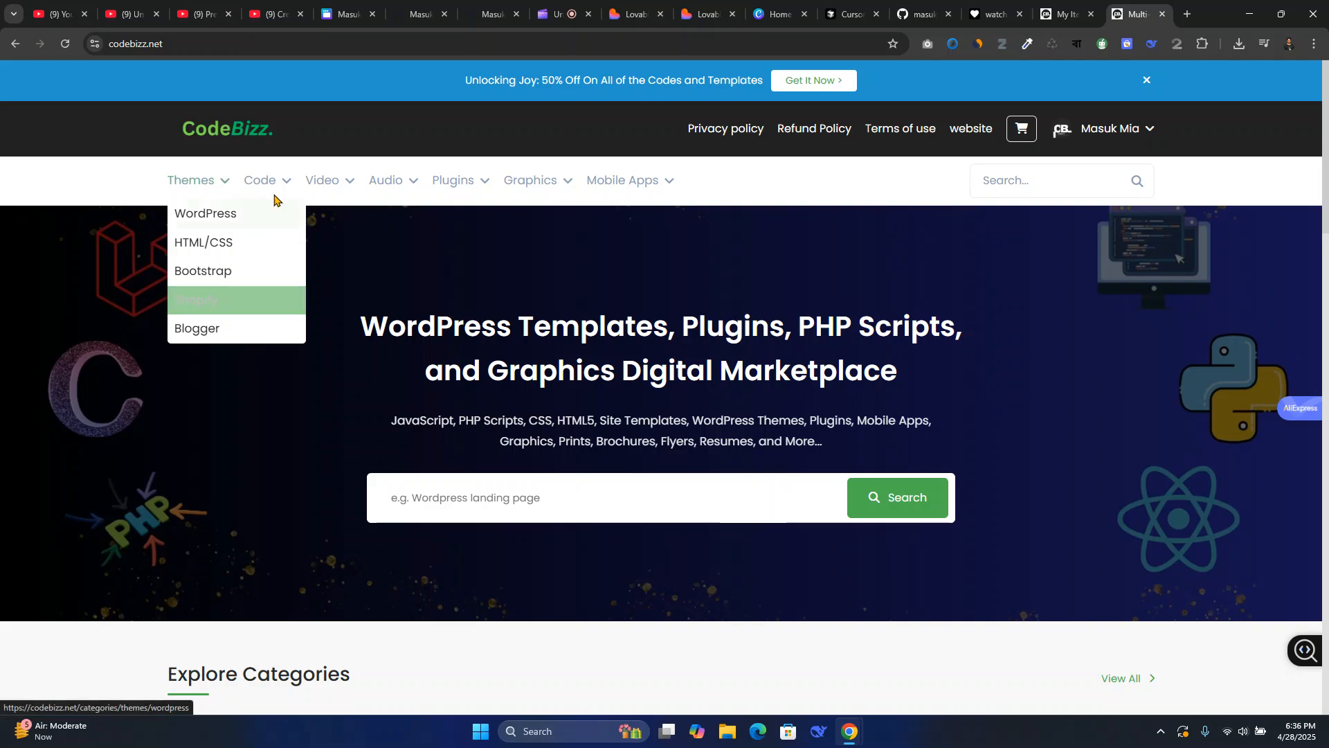
{"action": "left_click", "coordinate": [673, 184]}
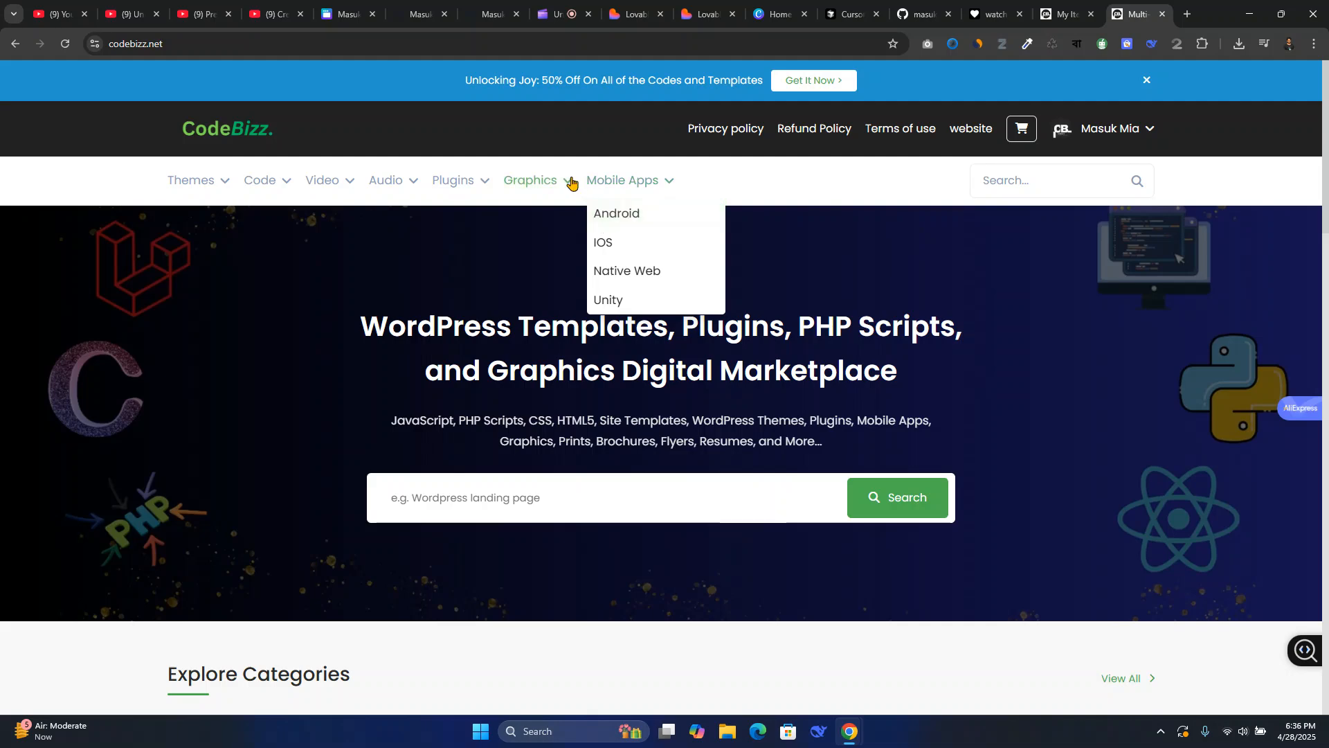
{"action": "left_click", "coordinate": [552, 189]}
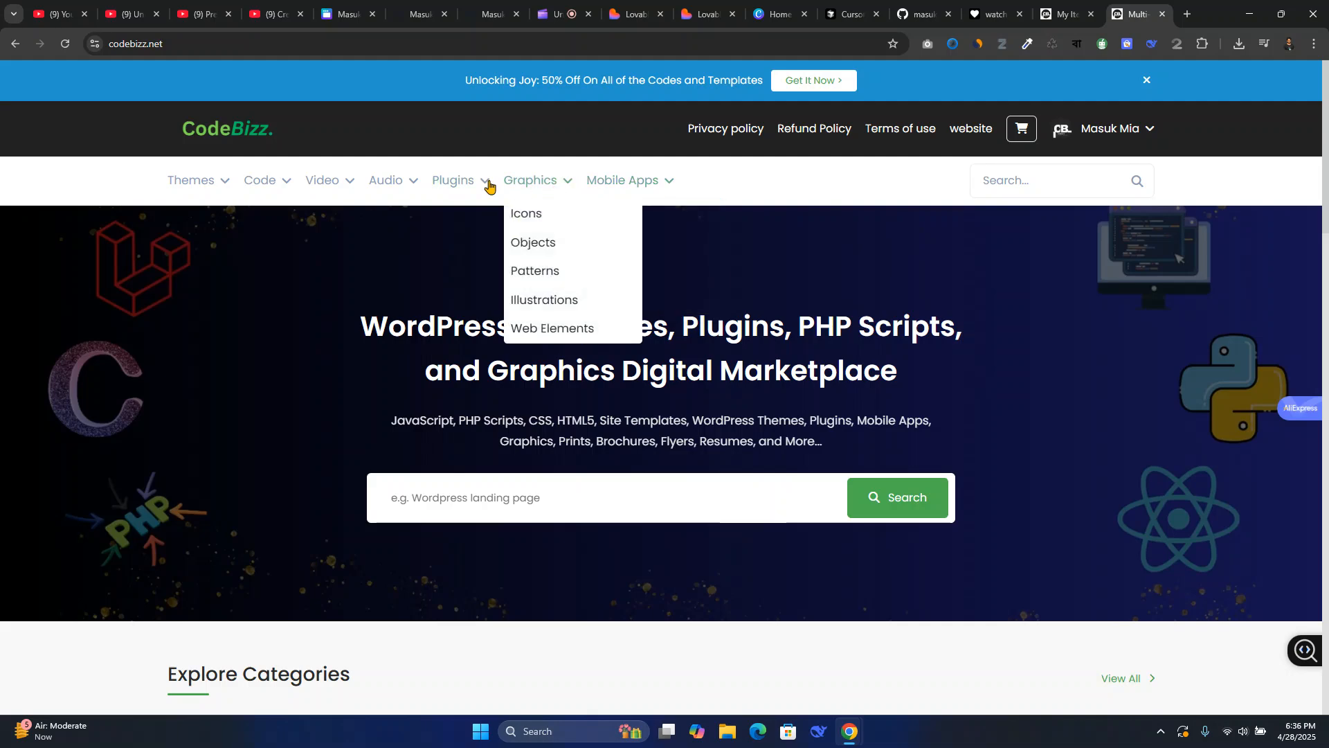
{"action": "left_click", "coordinate": [490, 186]}
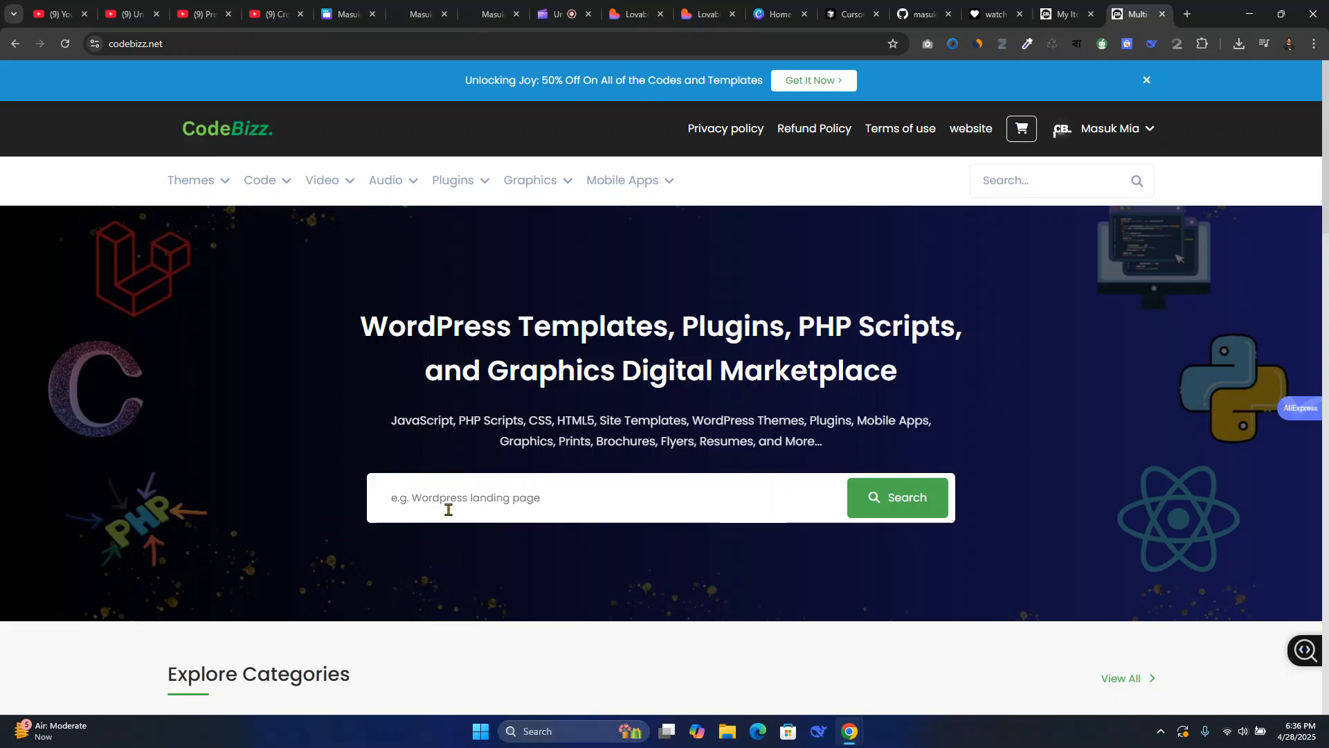
{"action": "scroll", "coordinate": [792, 549], "scroll_direction": "down", "scroll_amount": 15}
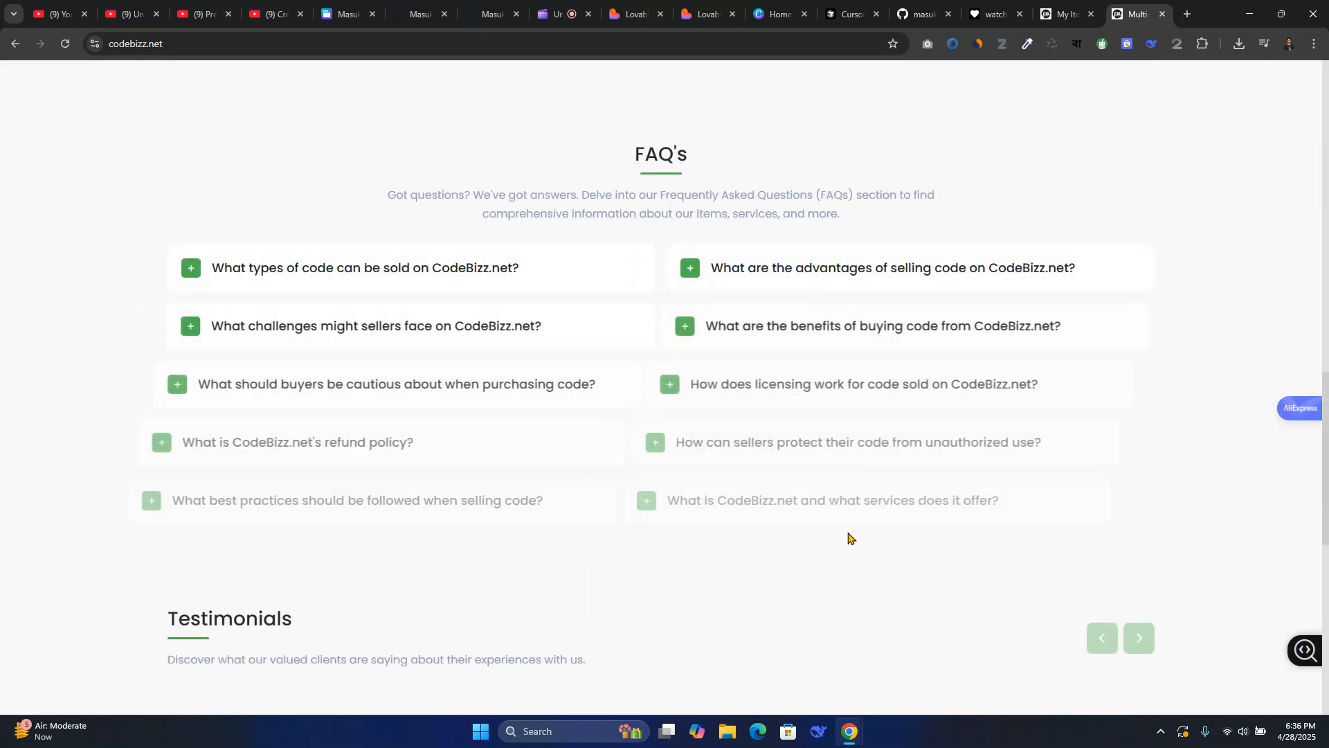
{"action": "scroll", "coordinate": [852, 536], "scroll_direction": "up", "scroll_amount": 15}
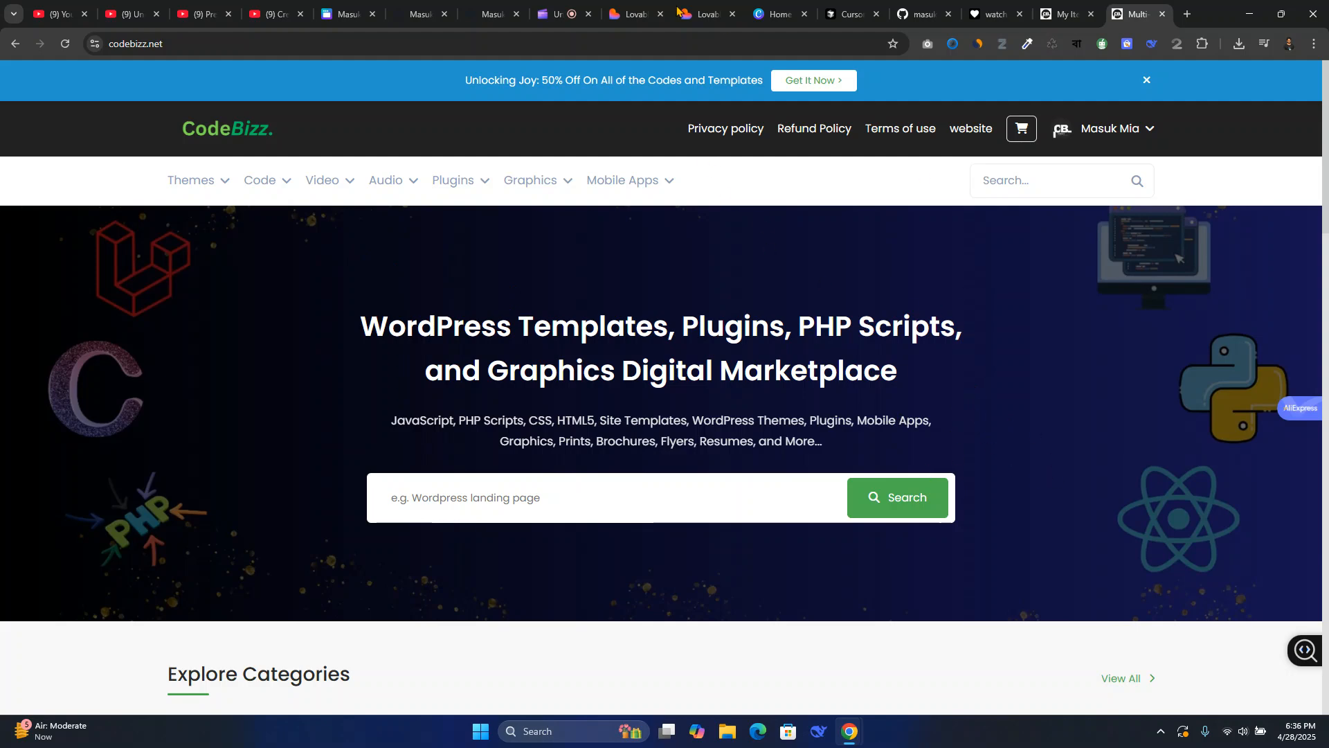
{"action": "left_click", "coordinate": [562, 14]}
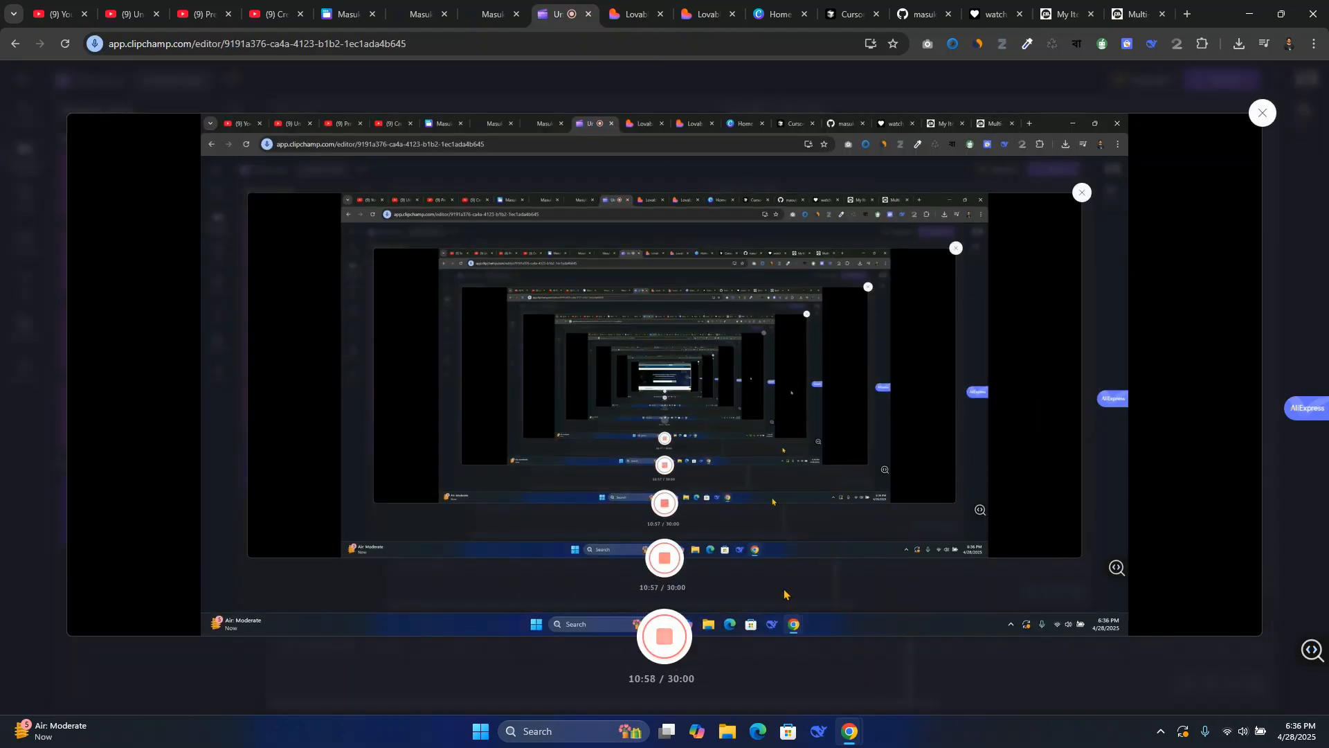